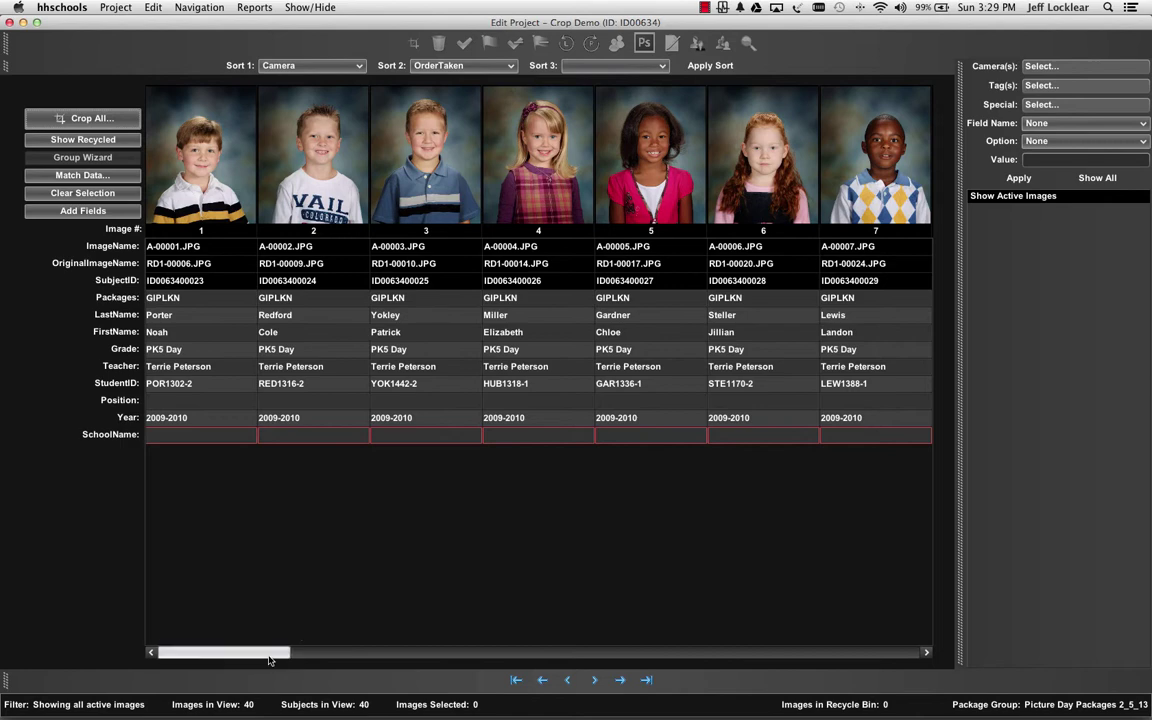
Step: Open the crop screen for all images in the project and select the first portrait in the lightbox
mouse_move(266, 653)
left_mouse_down()
mouse_move(668, 657)
mouse_move(253, 652)
left_mouse_up()
left_click(97, 120)
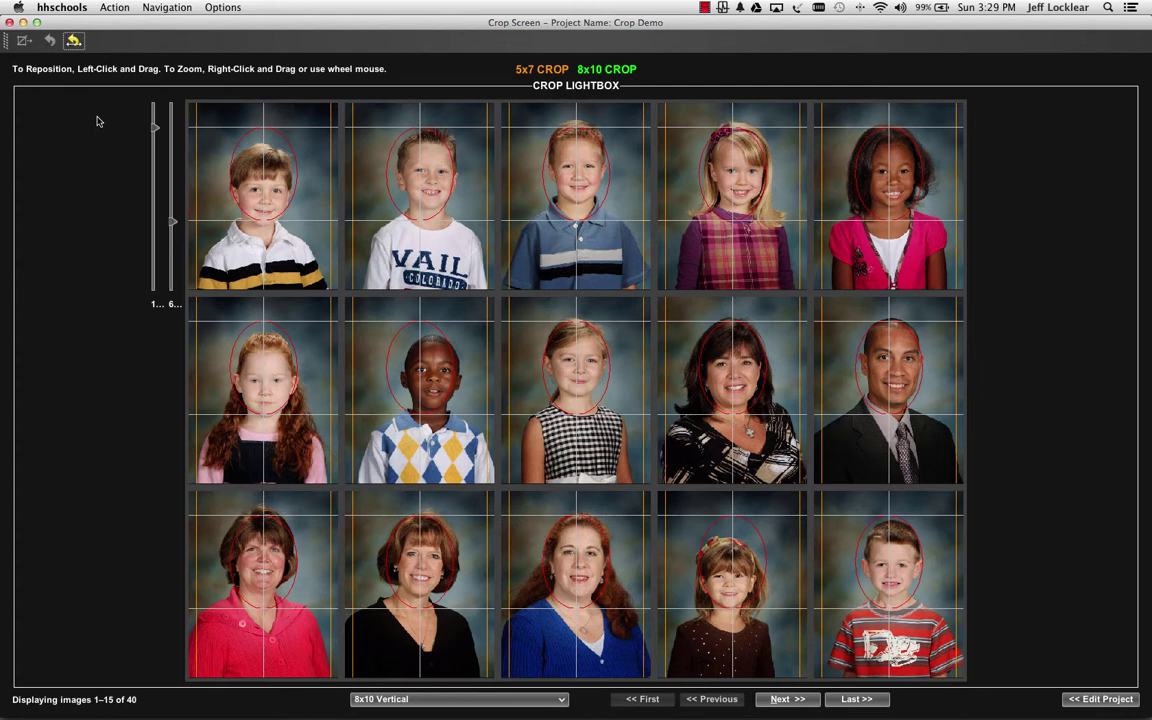
left_click(307, 194)
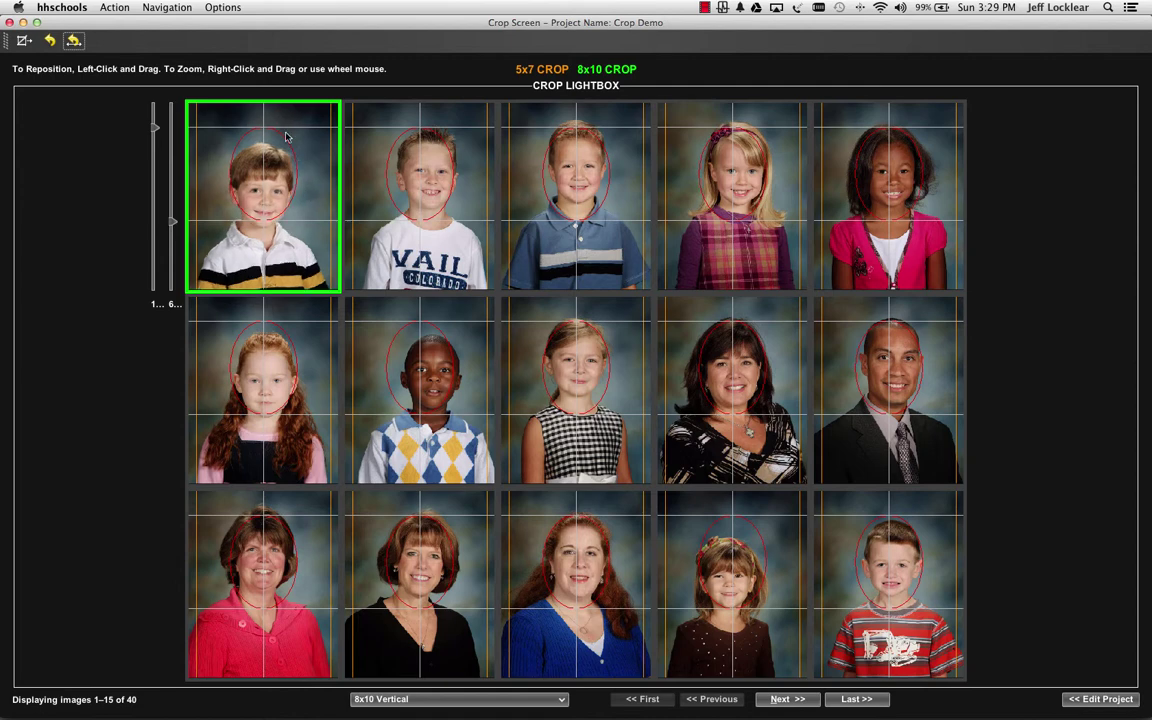
left_click(116, 9)
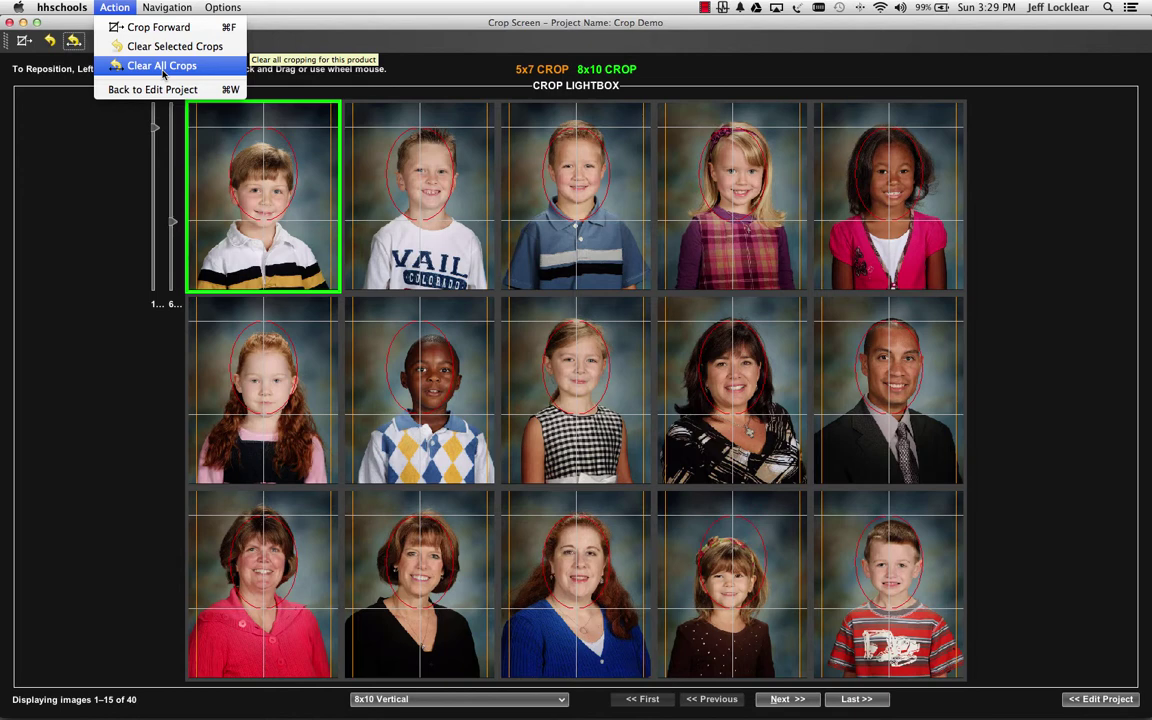
mouse_move(169, 12)
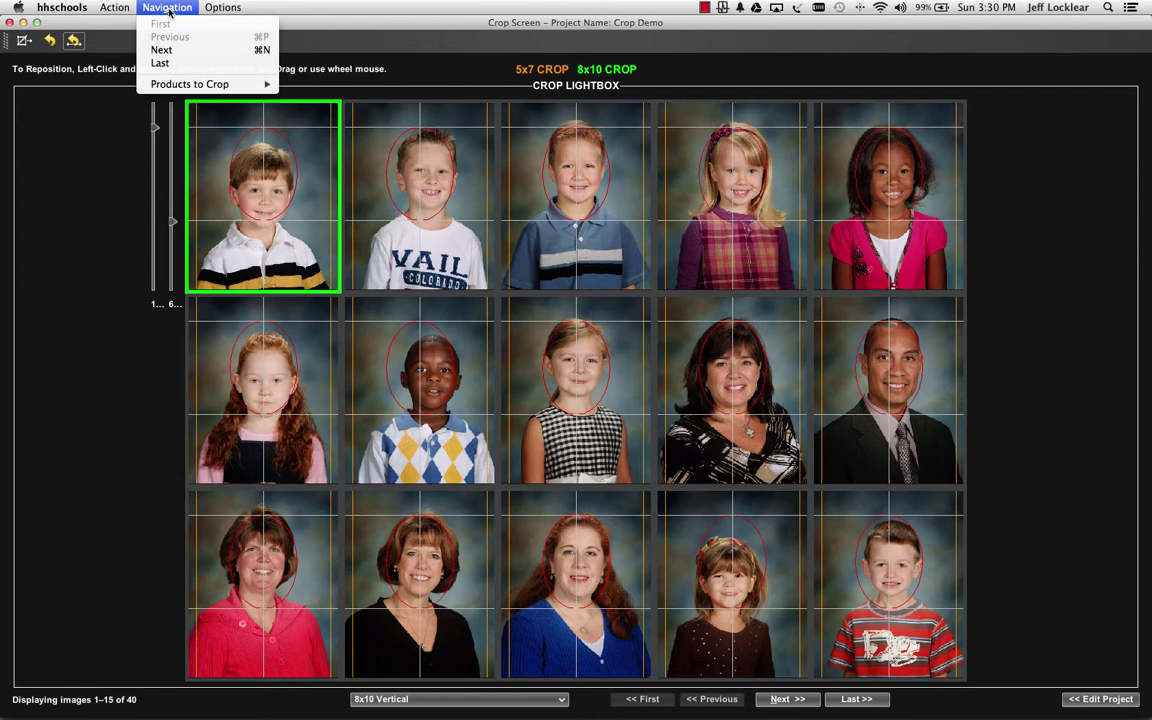
mouse_move(187, 86)
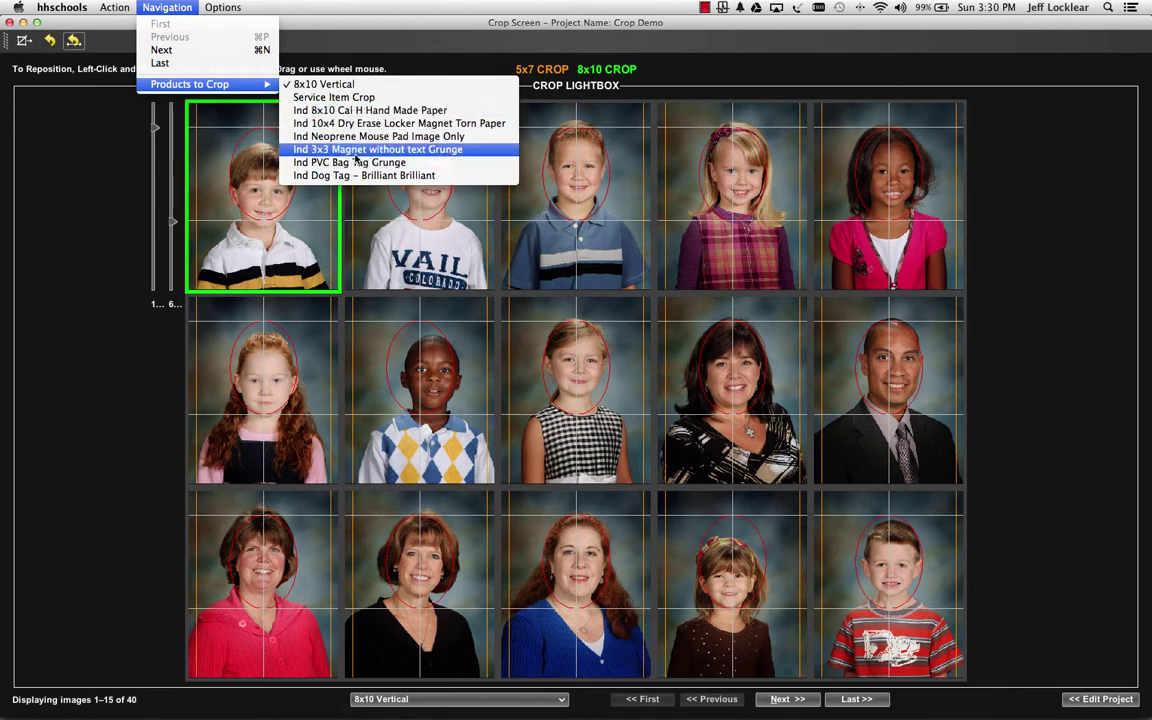
Step: Try the crop lightbox with 40 and 24 images per page, and set it back to 15
mouse_move(212, 10)
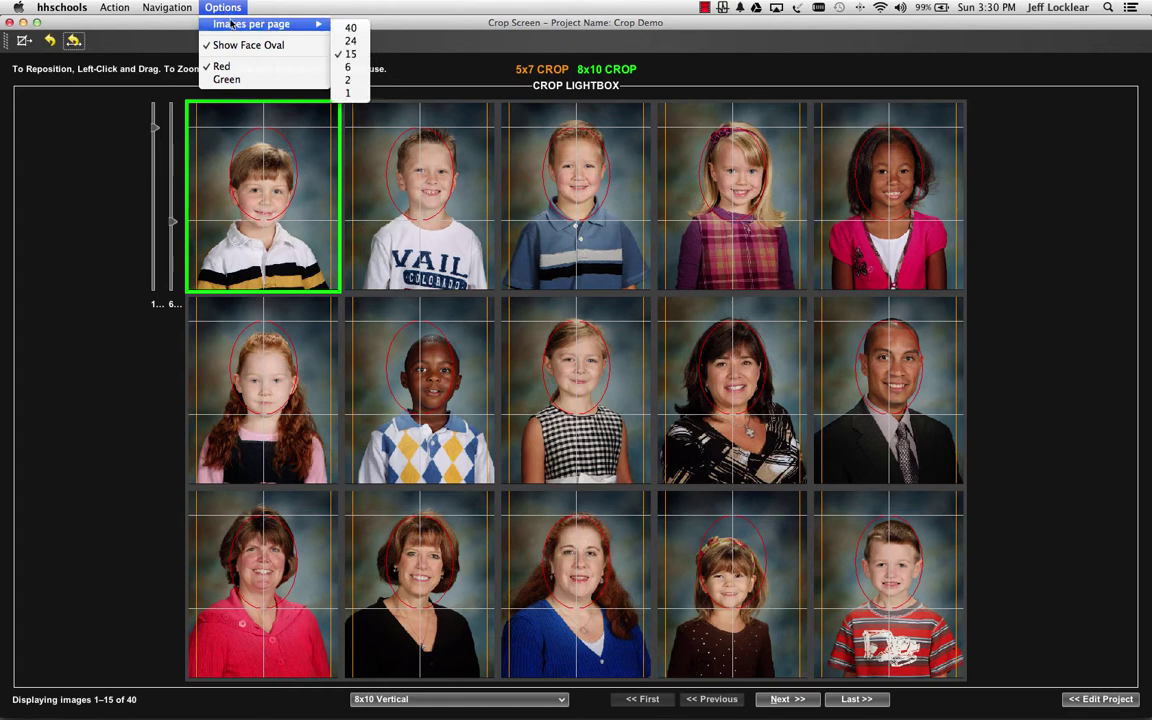
left_click(351, 28)
left_click(212, 9)
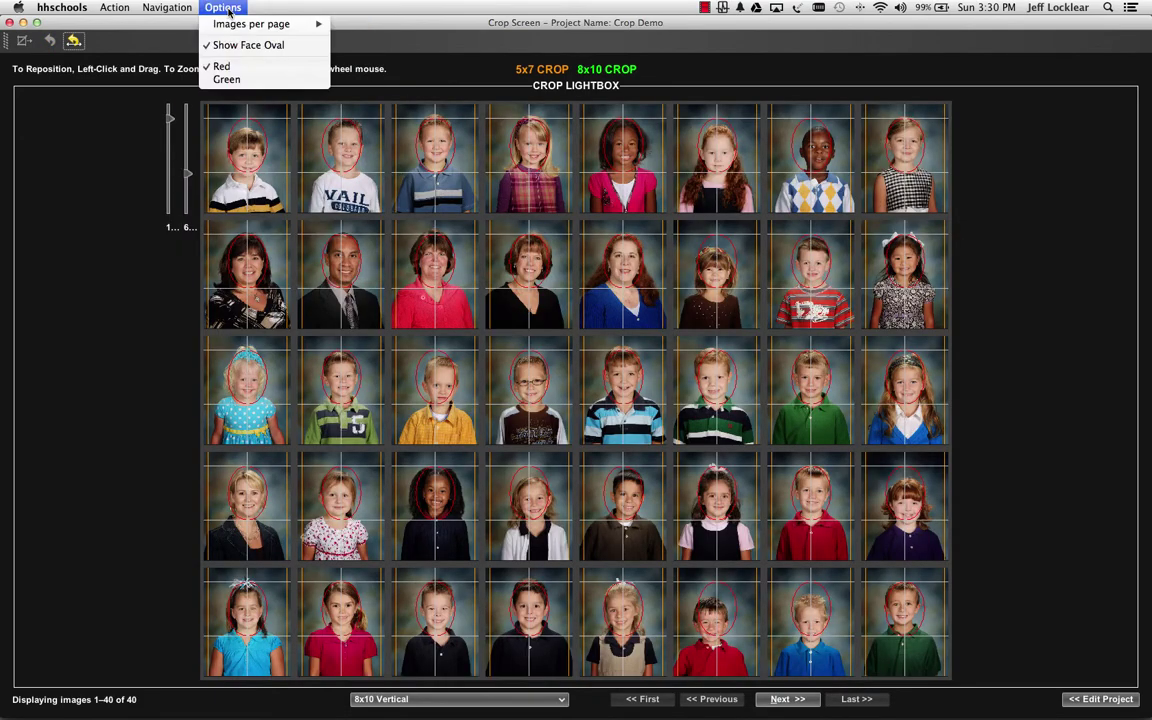
mouse_move(248, 30)
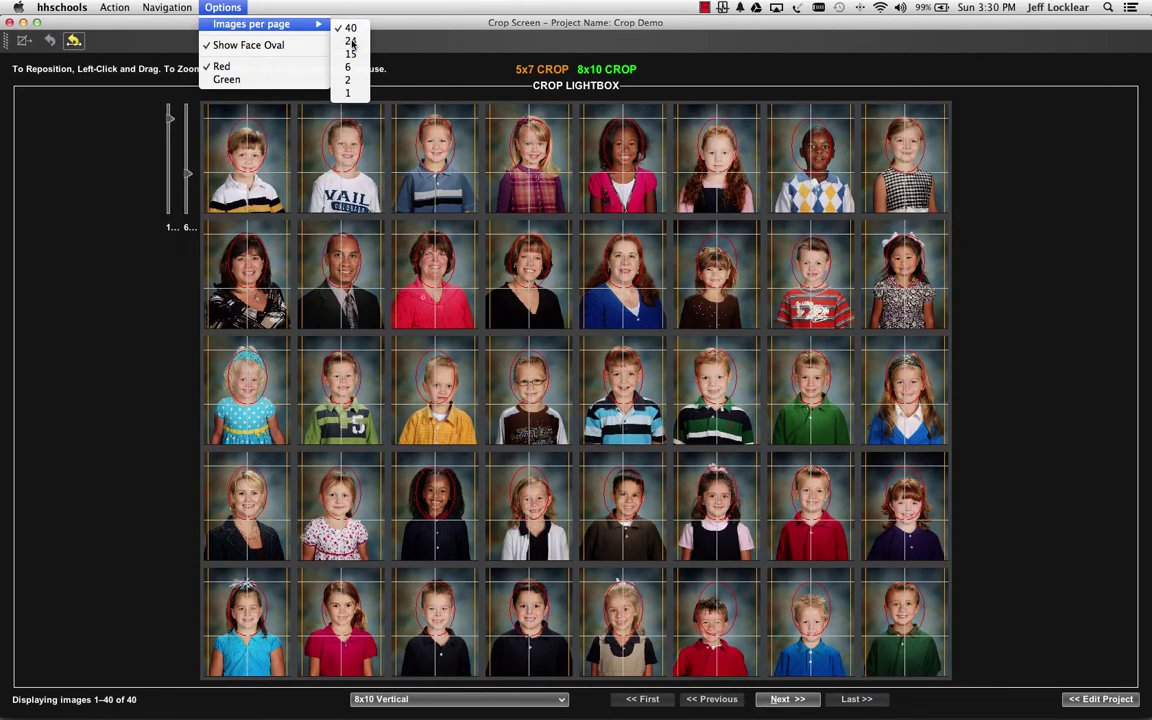
left_click(350, 44)
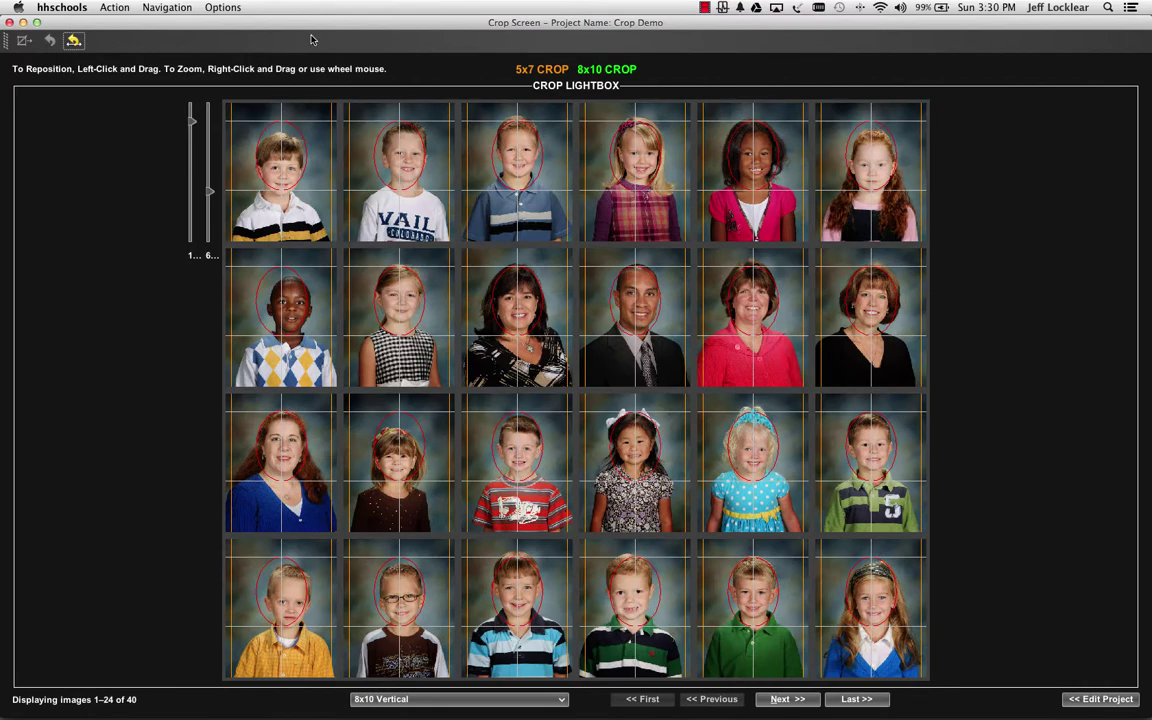
left_click(221, 9)
mouse_move(247, 30)
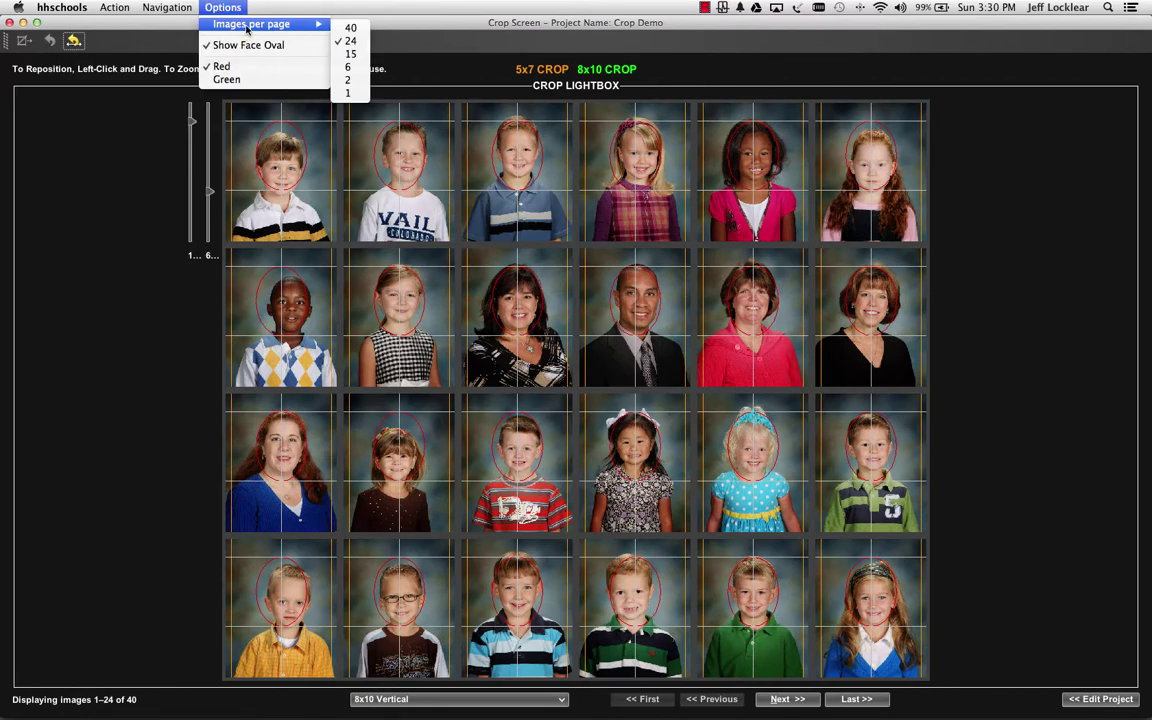
left_click(349, 54)
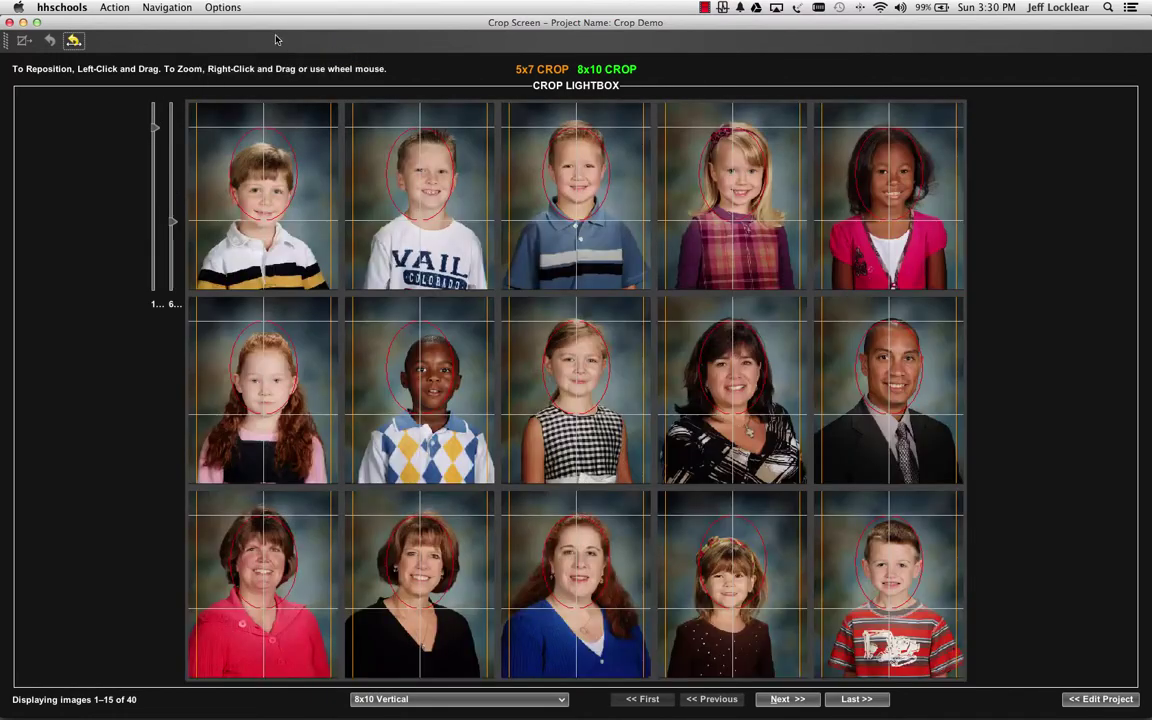
Step: Hide the face ovals on the crop lightbox portraits and show them again
left_click(225, 9)
left_click(241, 45)
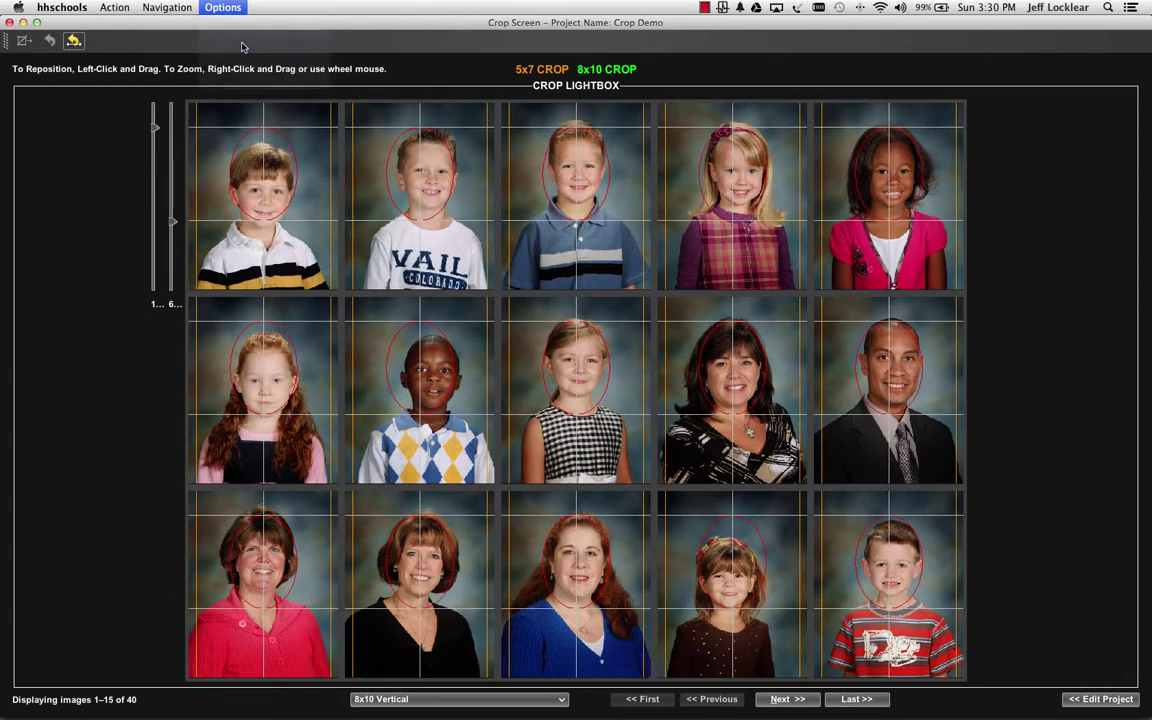
left_click(212, 8)
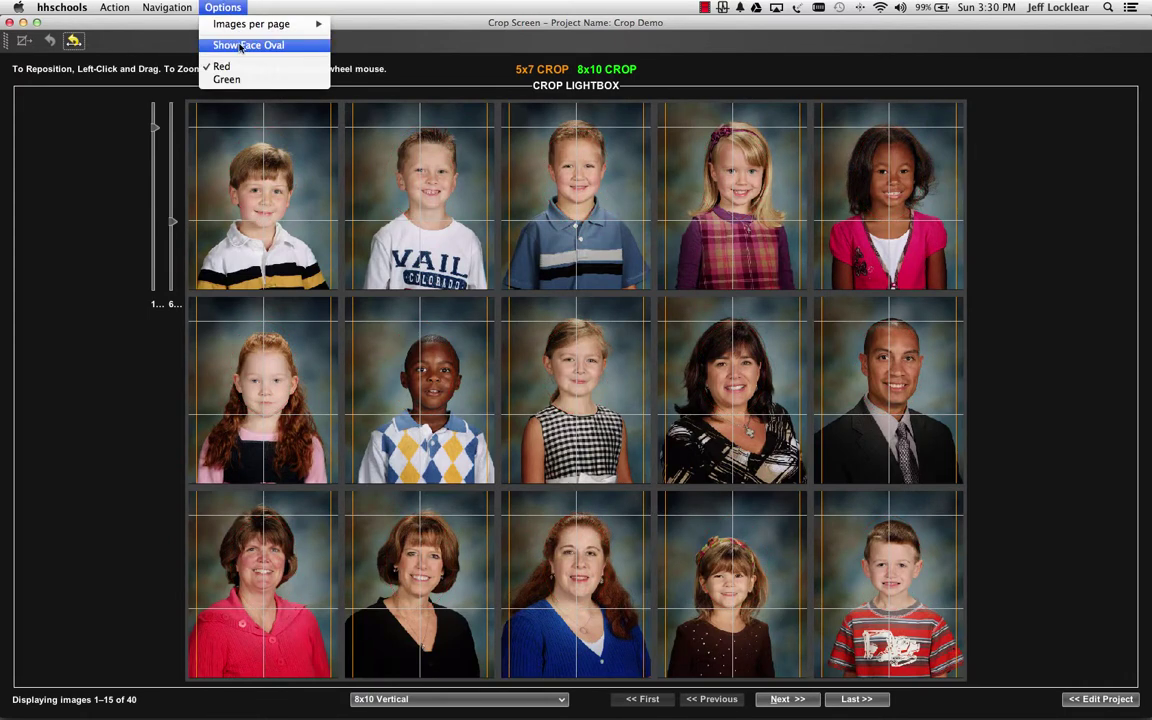
left_click(241, 45)
Step: Switch the face oval colour to green and back to red
left_click(223, 8)
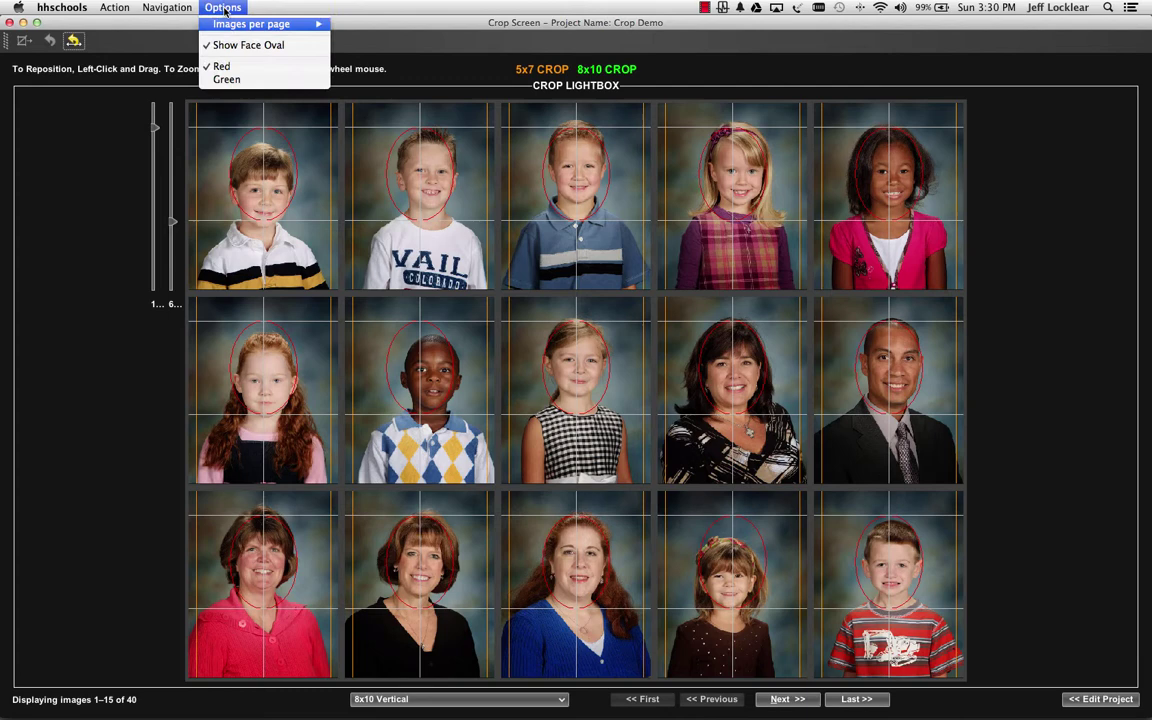
left_click(235, 78)
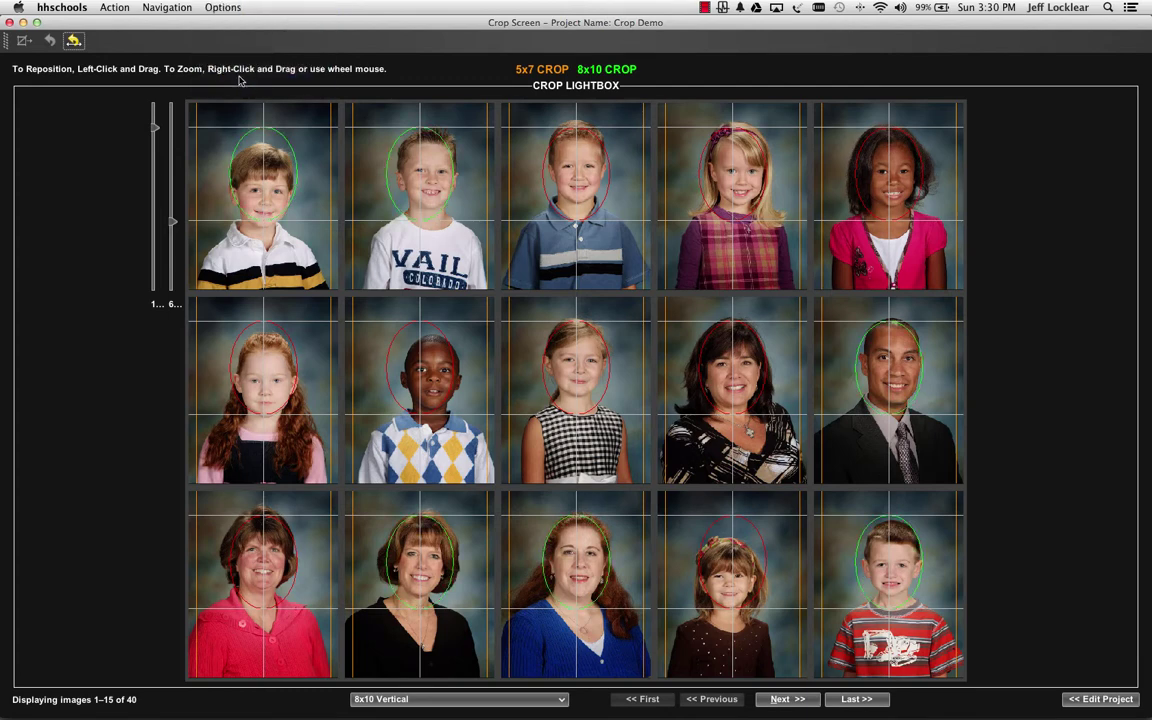
left_click(212, 8)
left_click(234, 63)
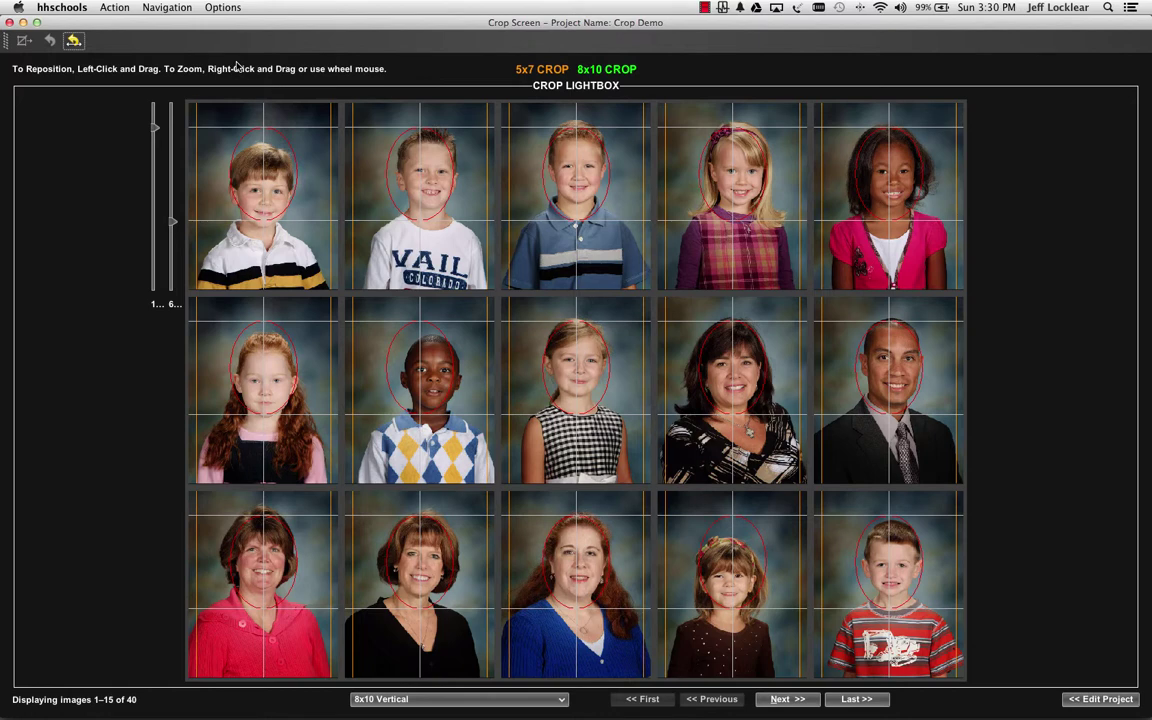
Step: Browse from the last page of 8x10 Vertical crops to the Service Item Crop product, and return to the project editing screen
left_click(552, 703)
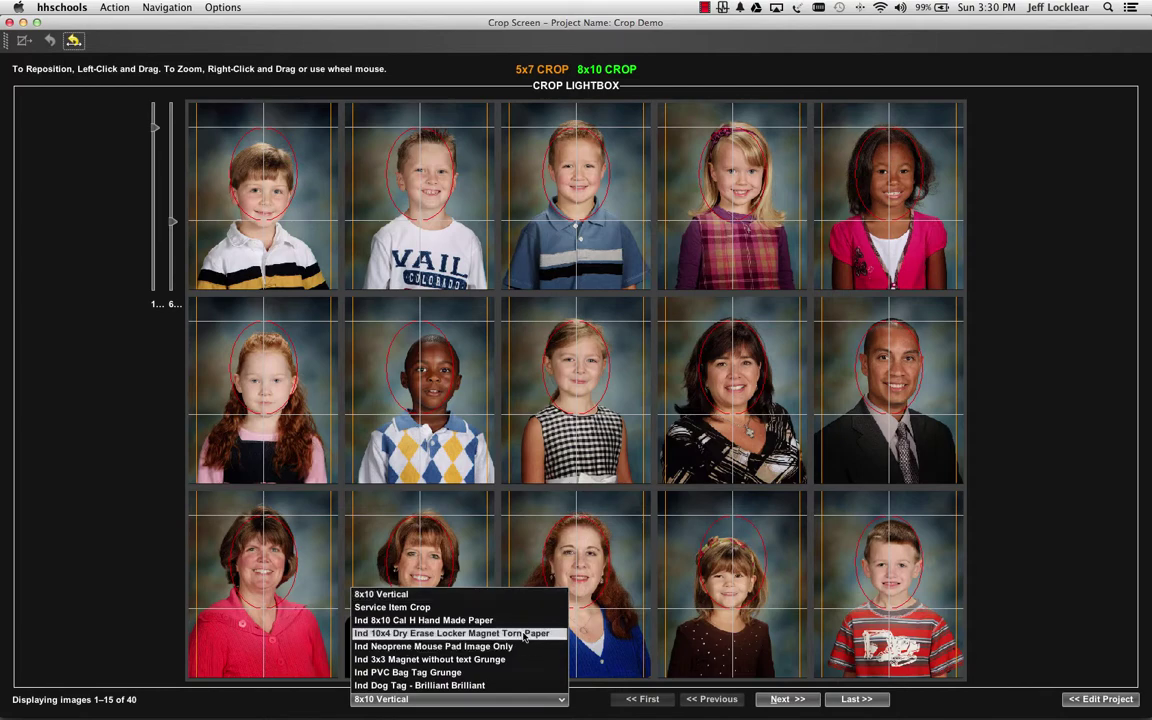
left_click(588, 707)
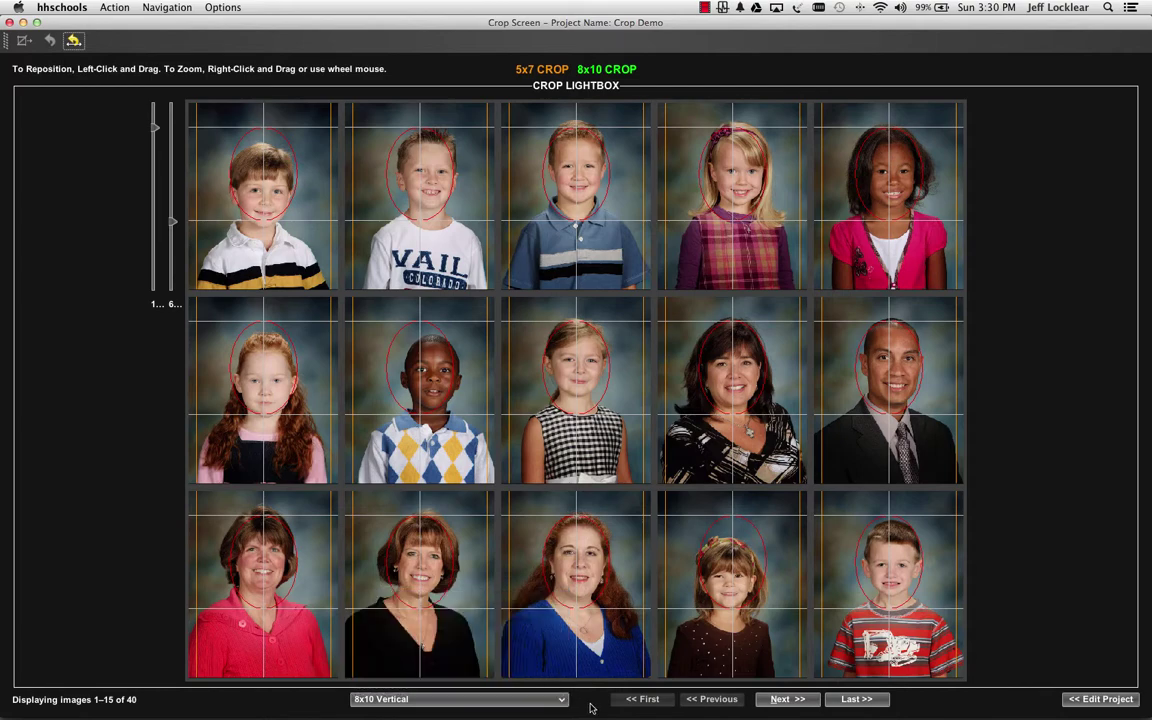
left_click(870, 699)
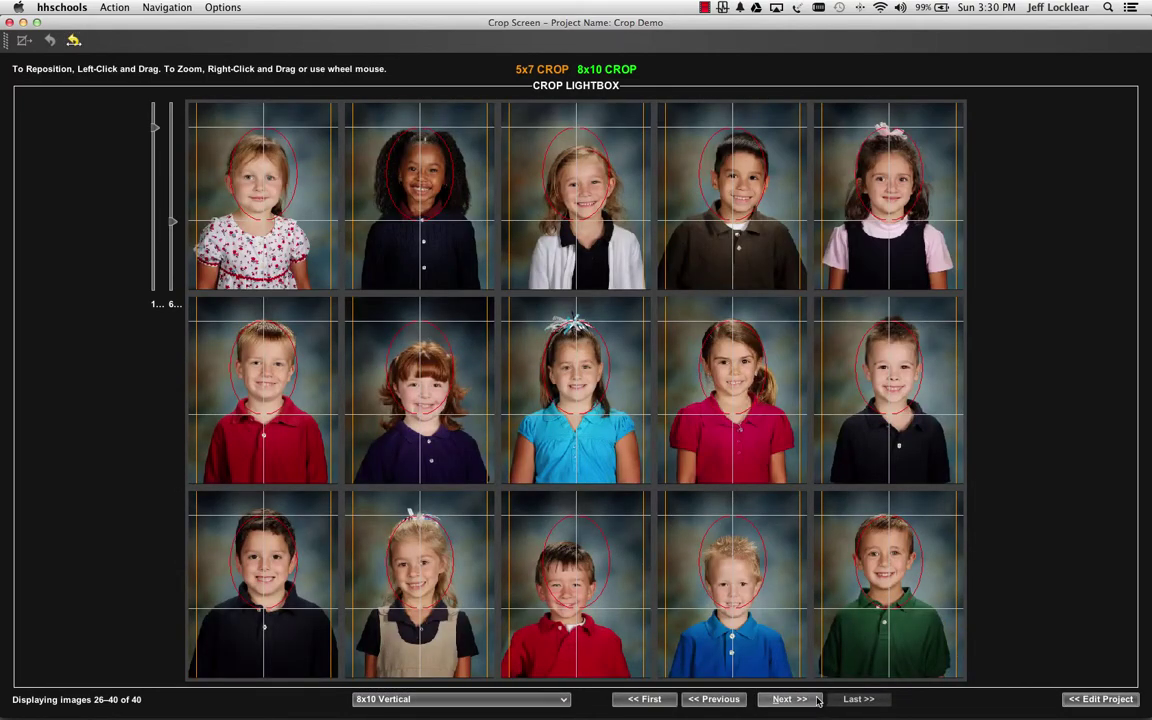
left_click(786, 699)
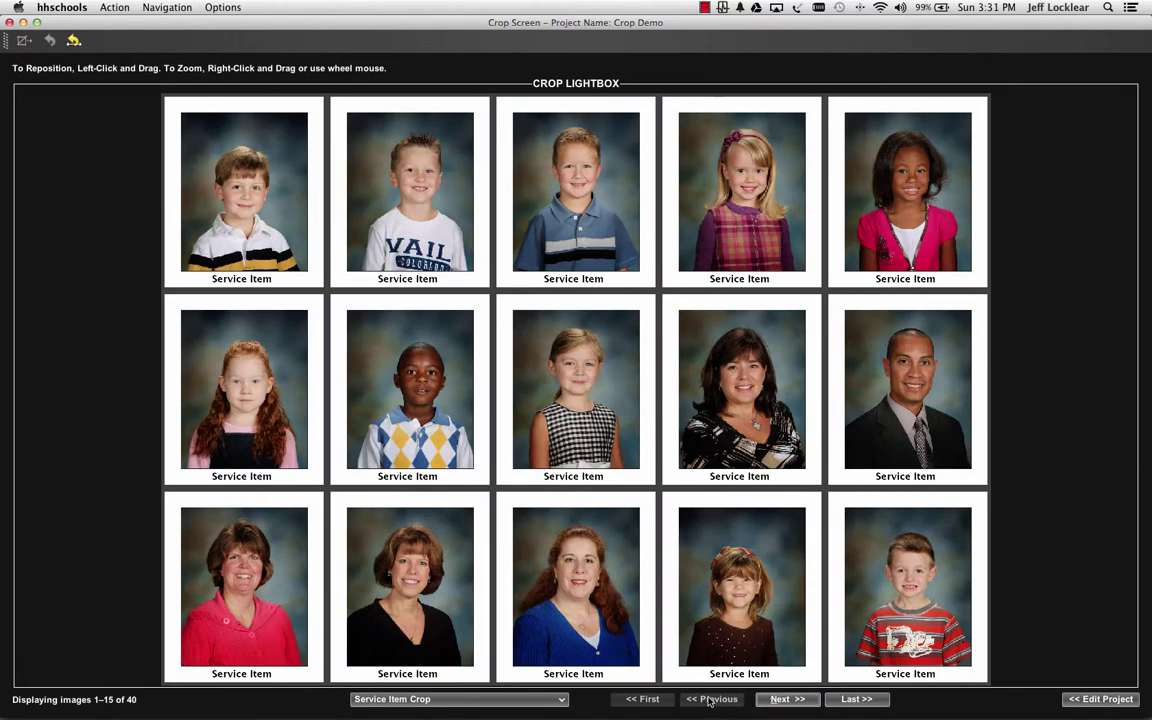
left_click(1094, 700)
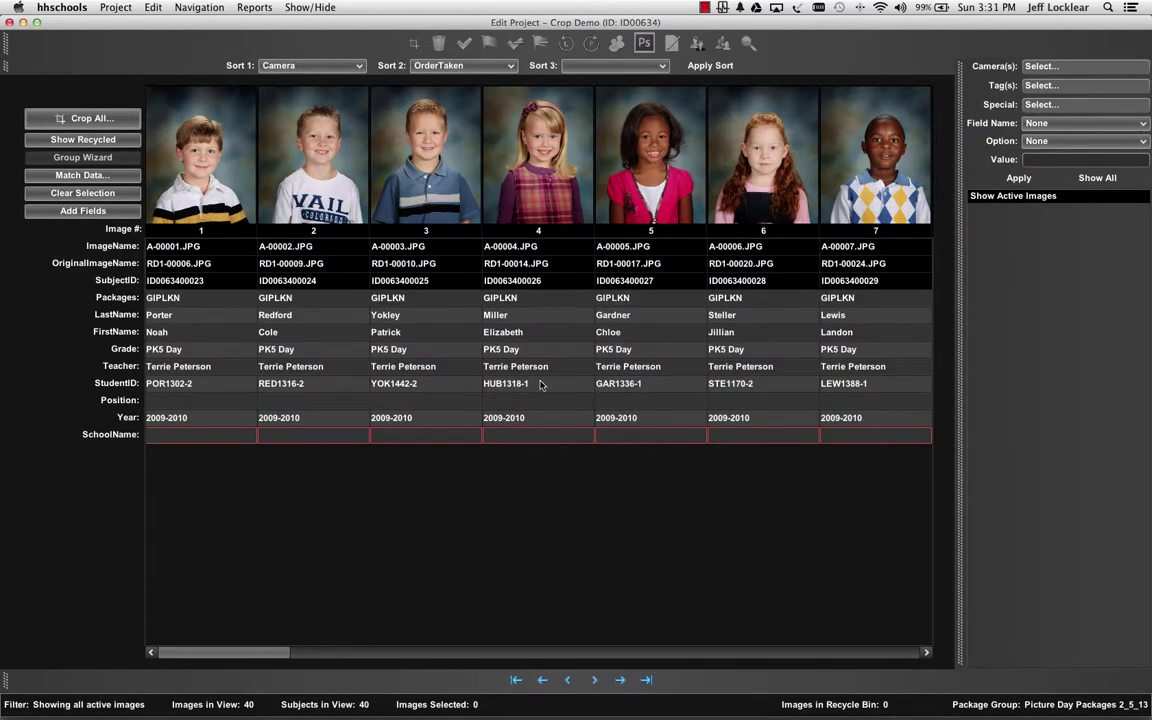
Step: In the 8x10 Vertical crop screen, enlarge the first portrait to fill its face oval and apply Crop Forward to all remaining images
left_click(119, 124)
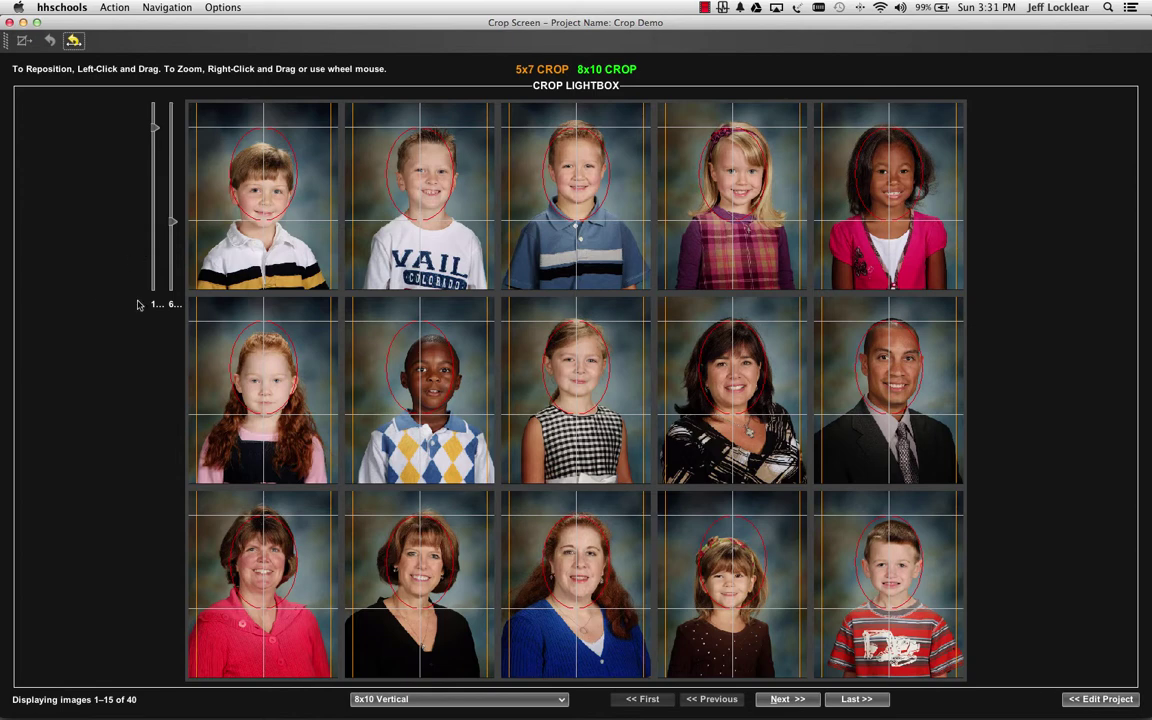
left_click(275, 229)
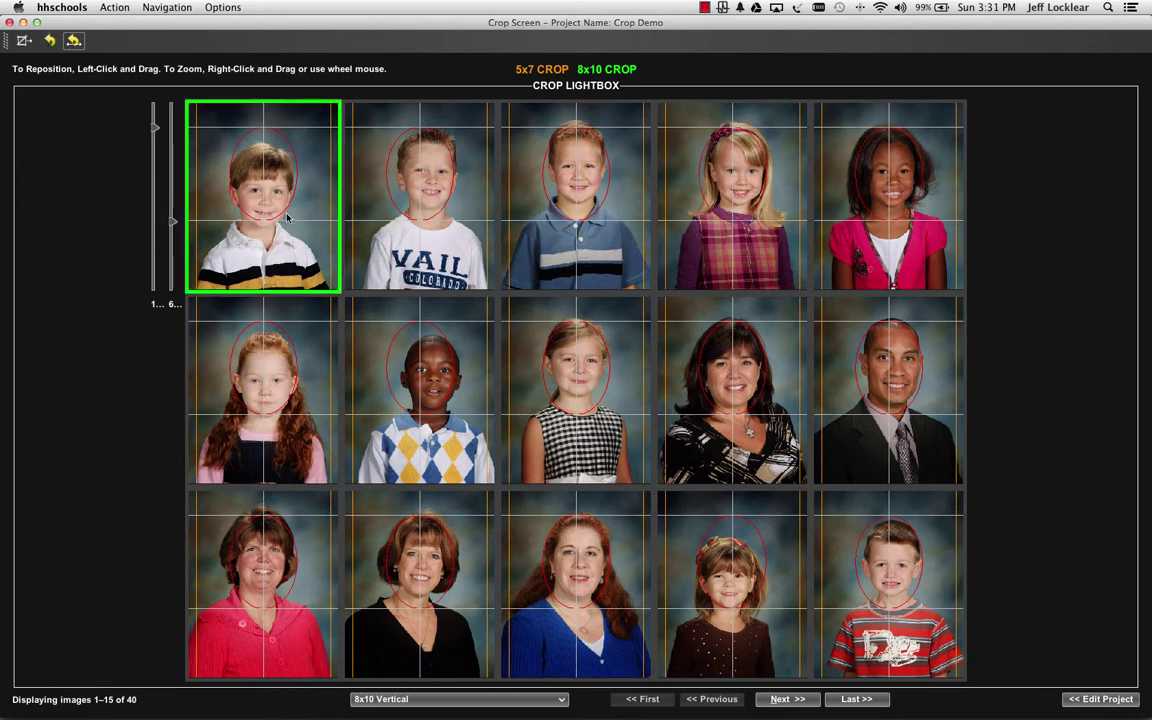
scroll(286, 216, "up", 5)
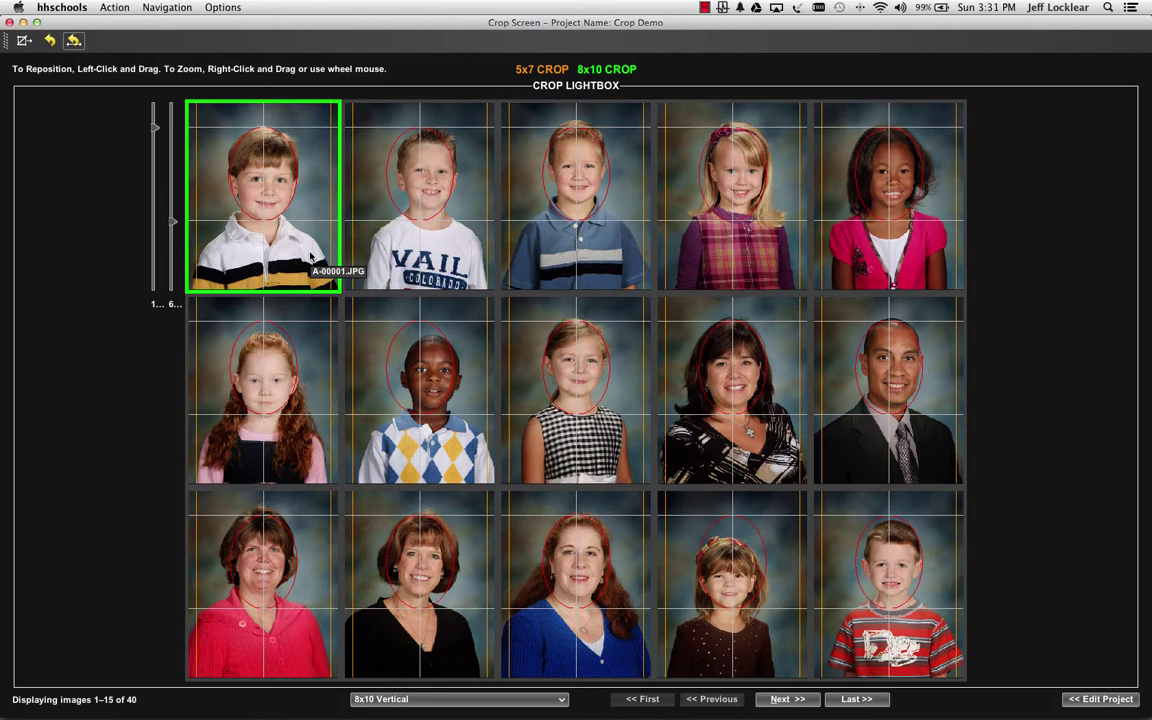
key("super+f")
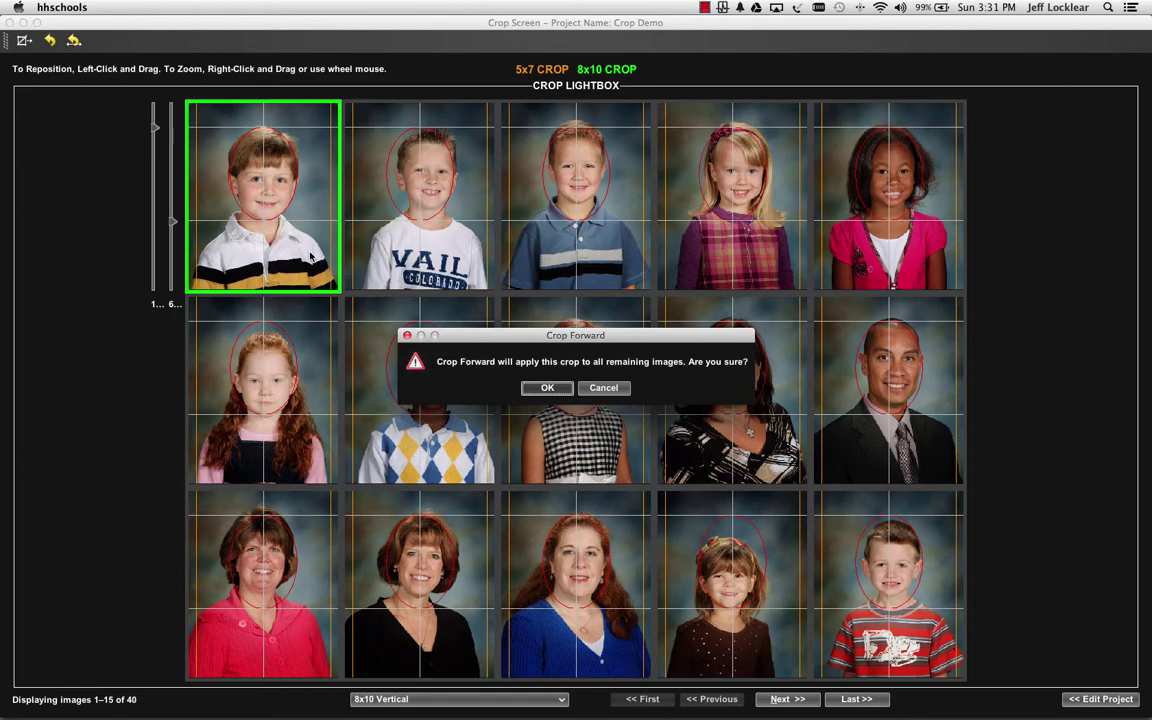
key("Return")
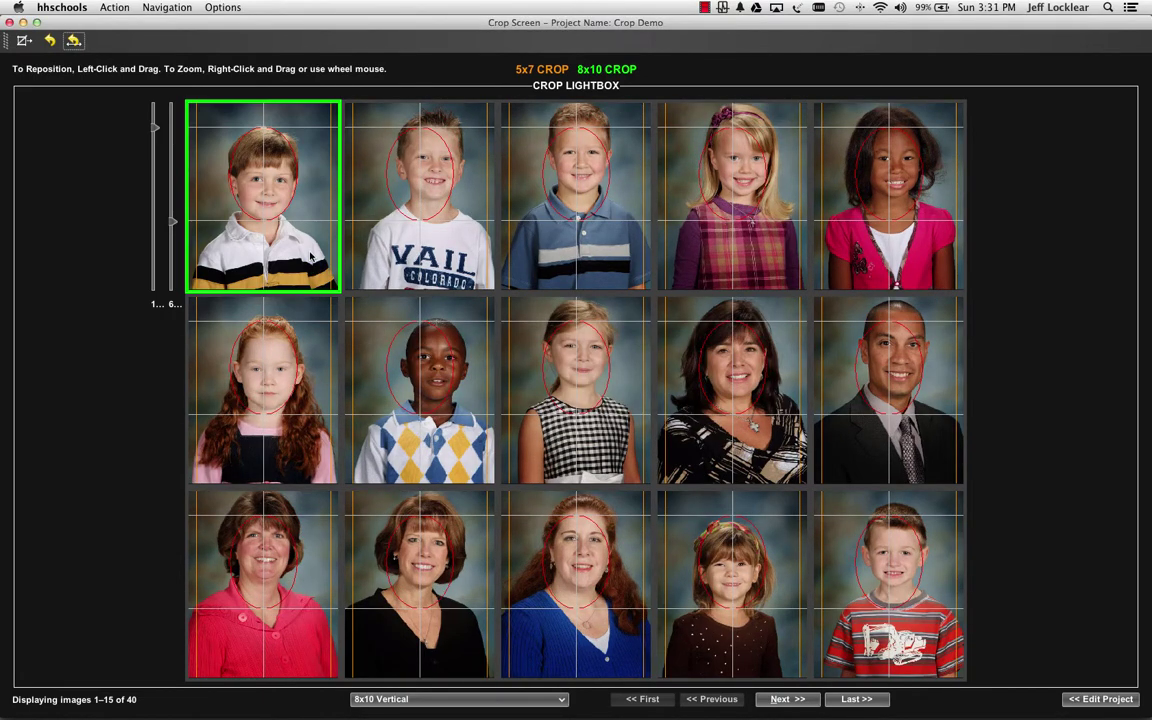
Step: Move the second portrait down and slightly left into its face oval, and apply Crop Forward to the remaining images
left_click_drag(450, 253, 441, 272)
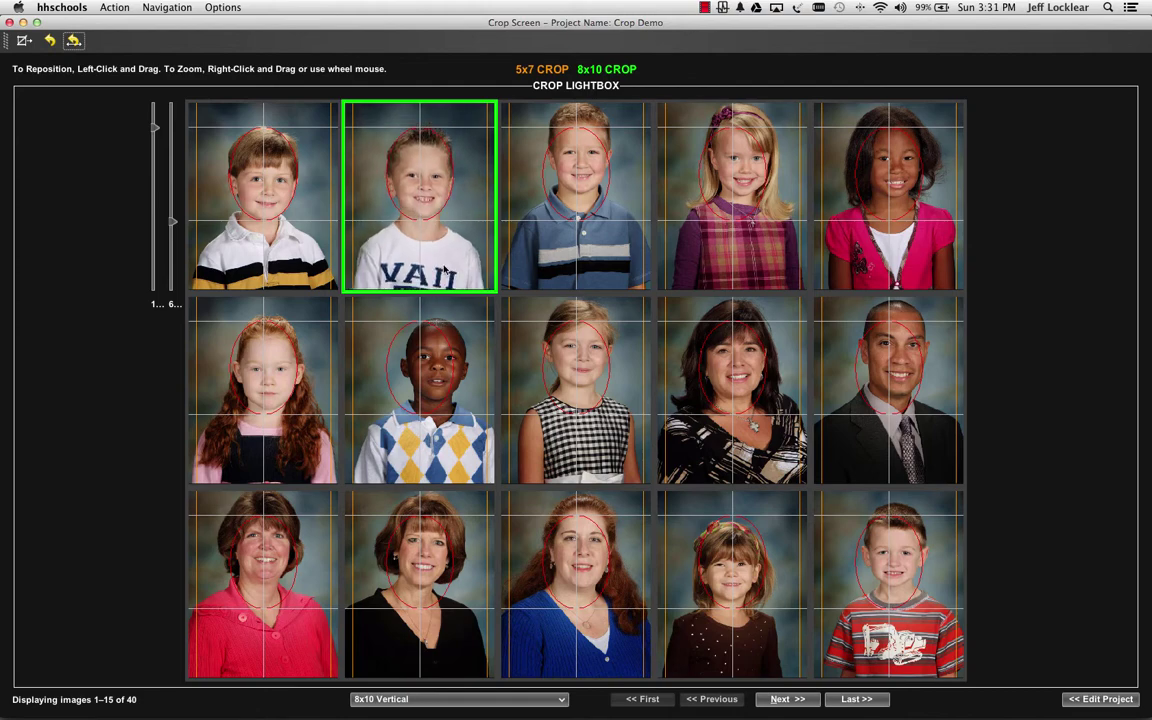
key("super+f")
key("Return")
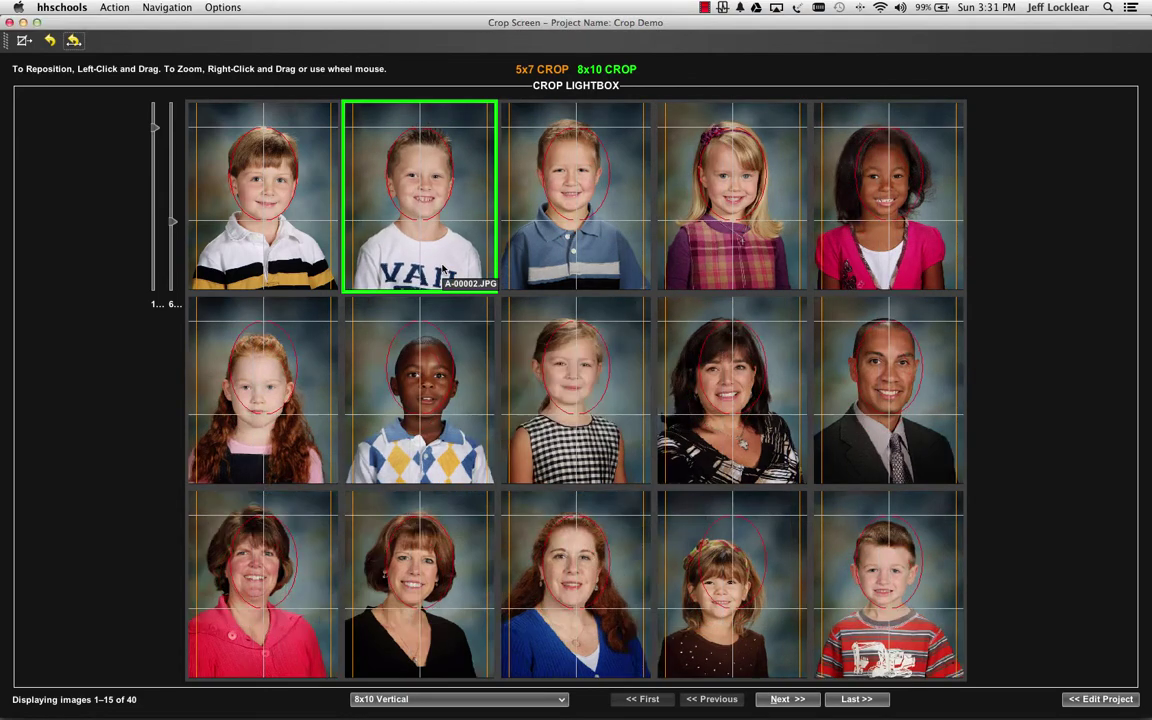
Step: Shift the third portrait slightly down and right into its face oval, and crop forward from it
left_click_drag(556, 255, 563, 262)
key("super+f")
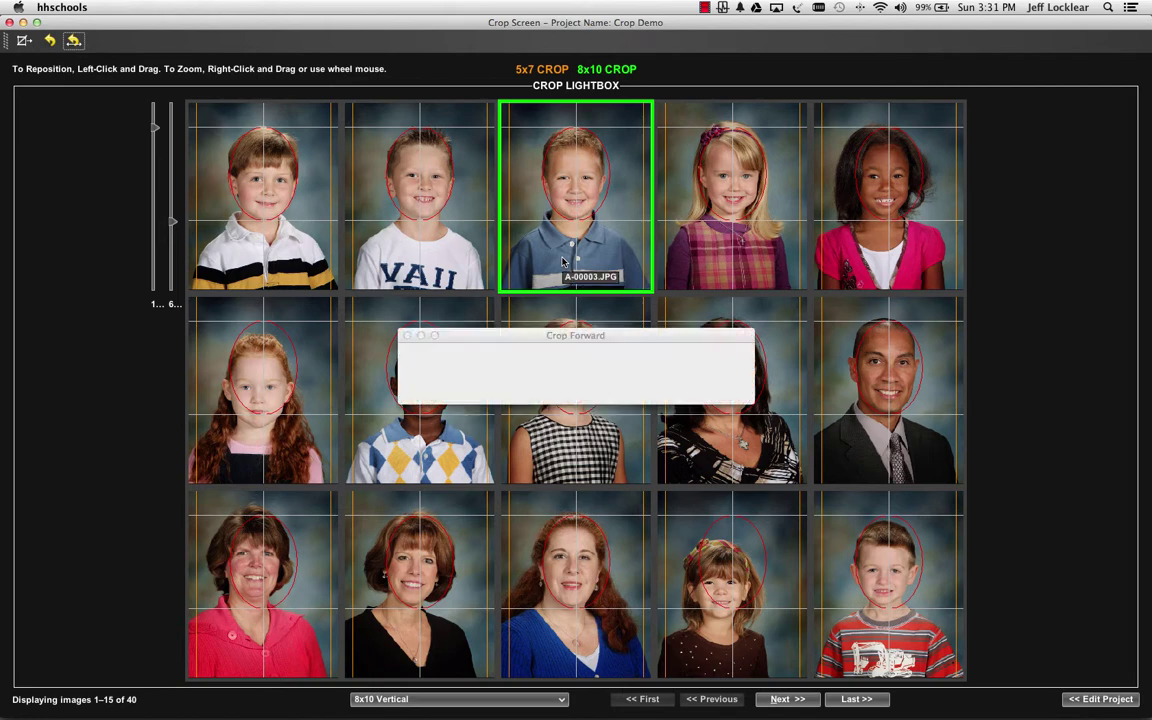
key("Return")
Step: Reposition the fifth and sixth portraits, and reposition and enlarge the seventh and eighth, so the faces fit their ovals
left_click(897, 255)
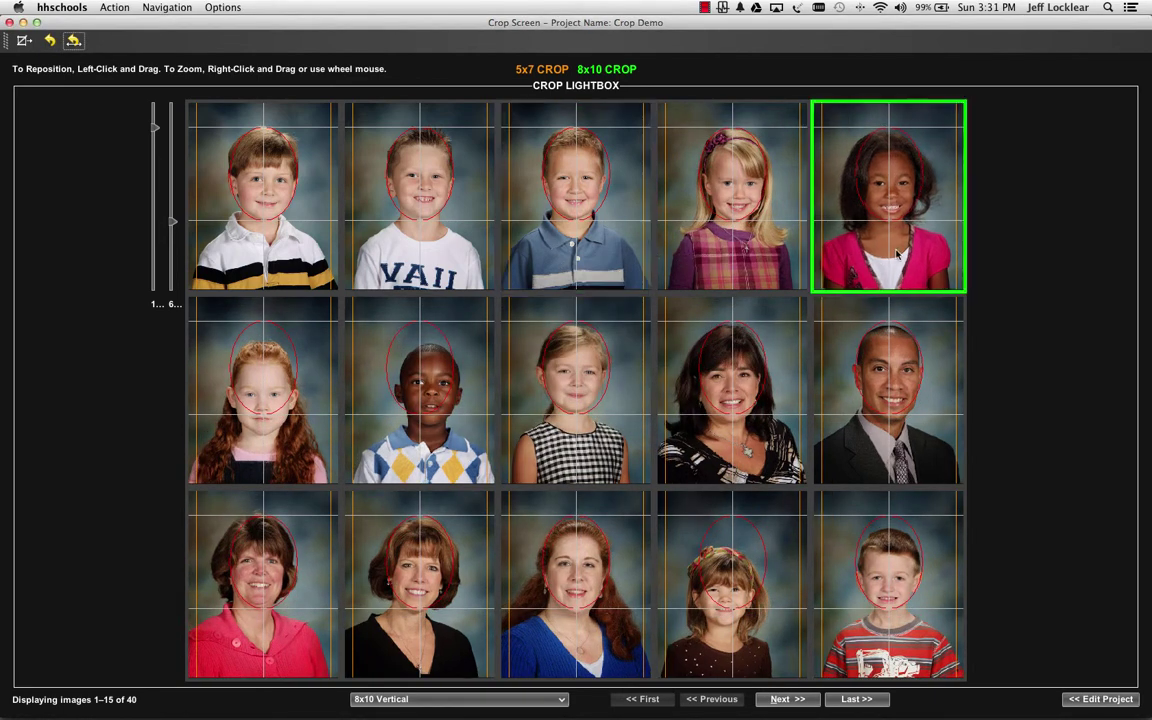
left_click_drag(257, 397, 279, 421)
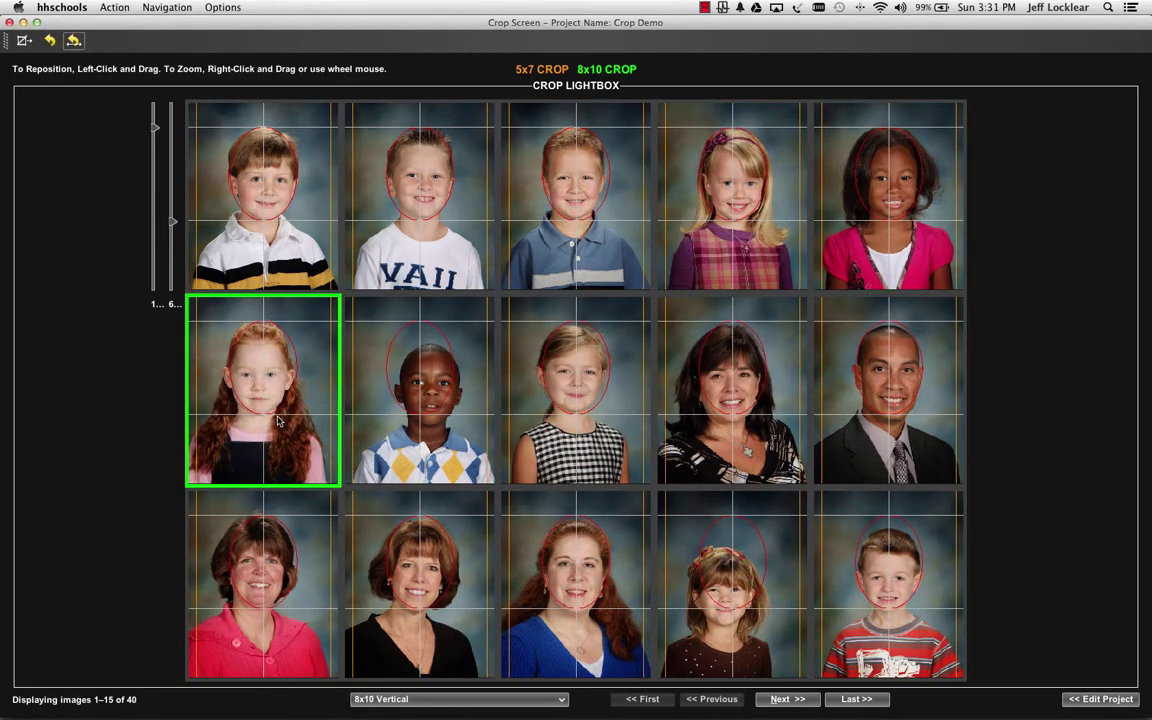
left_click_drag(374, 398, 395, 386)
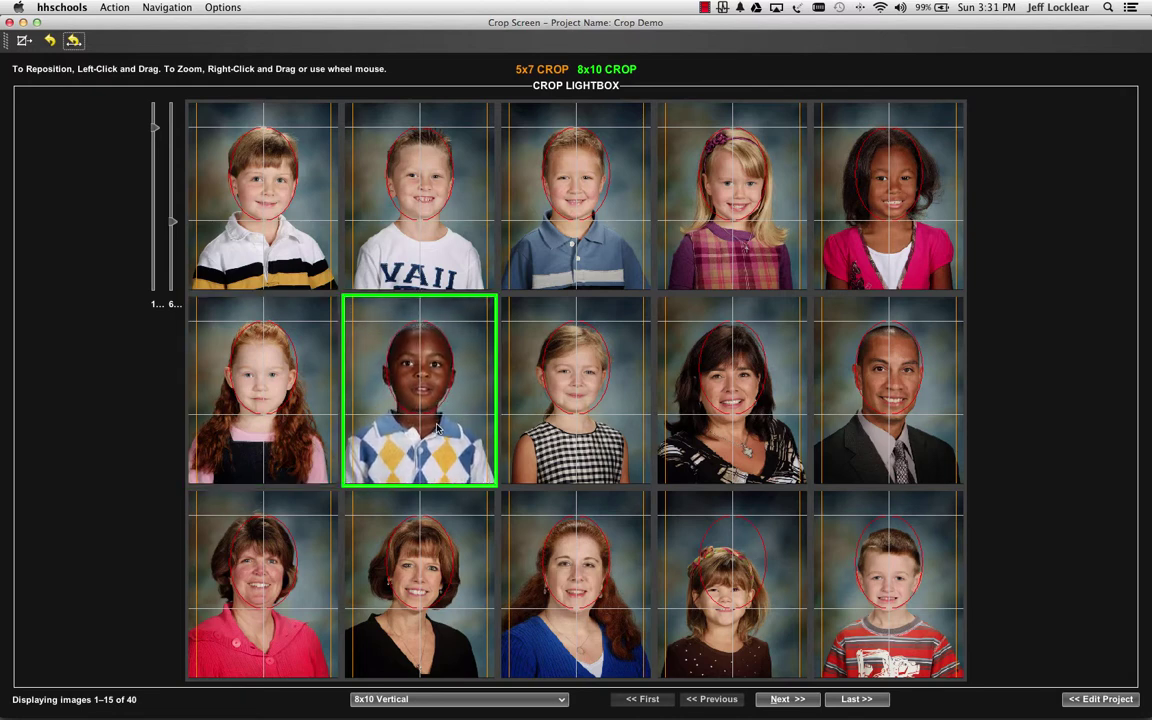
left_click(287, 424)
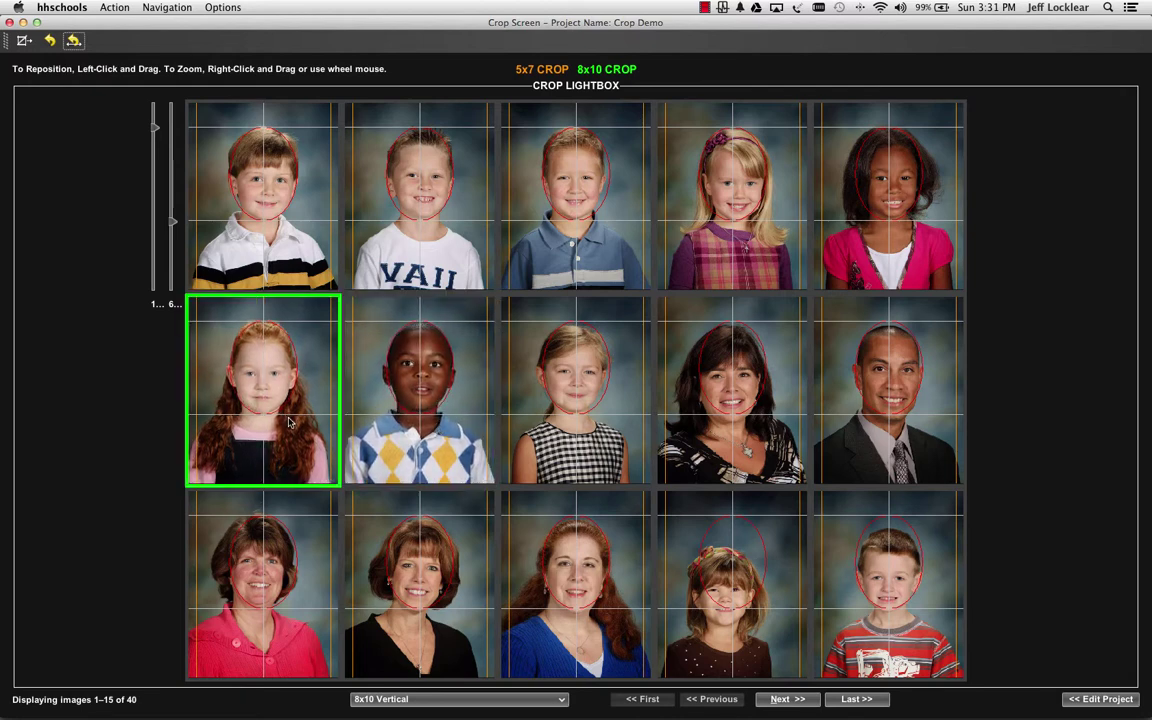
left_click(598, 234)
left_click(583, 393)
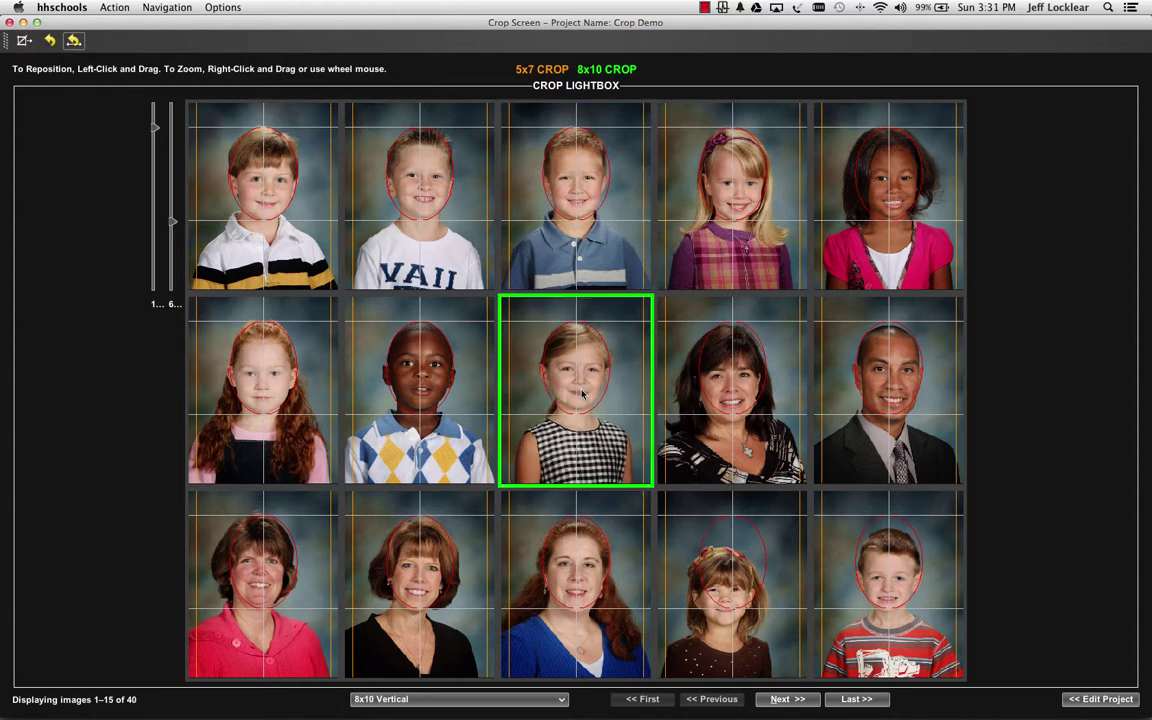
scroll(582, 394, "up", 3)
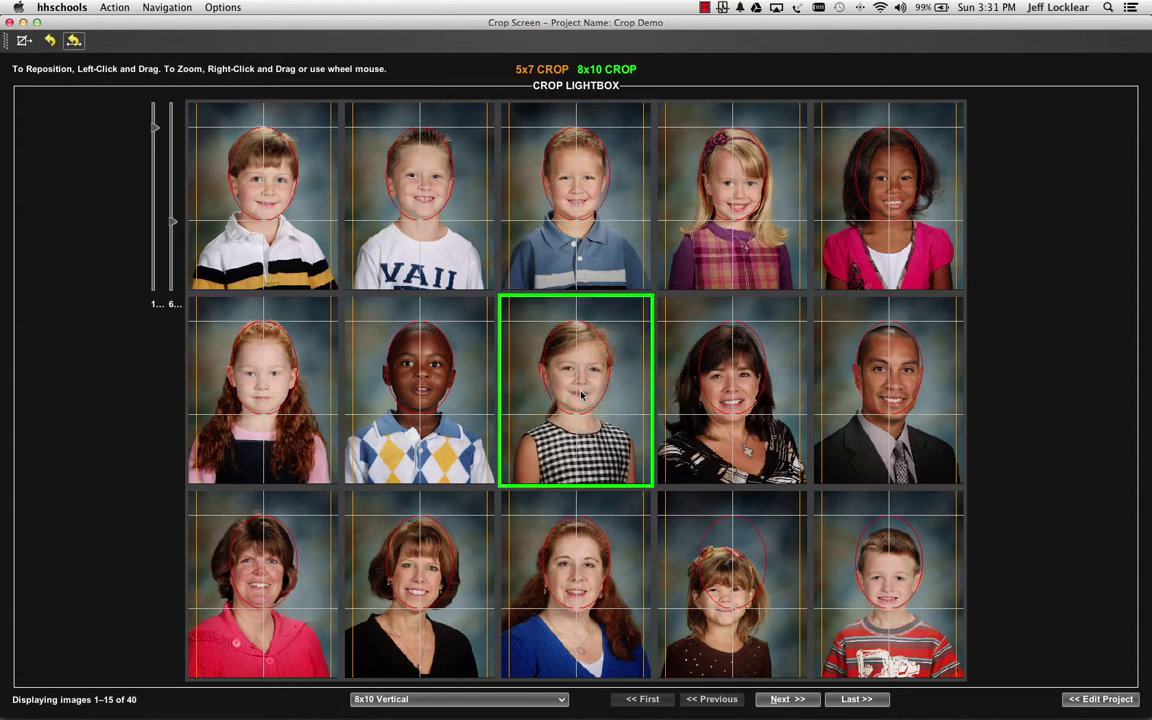
Step: Reposition and slightly shrink the ninth portrait, and shift the tenth, so both faces fit their ovals
left_click(734, 434)
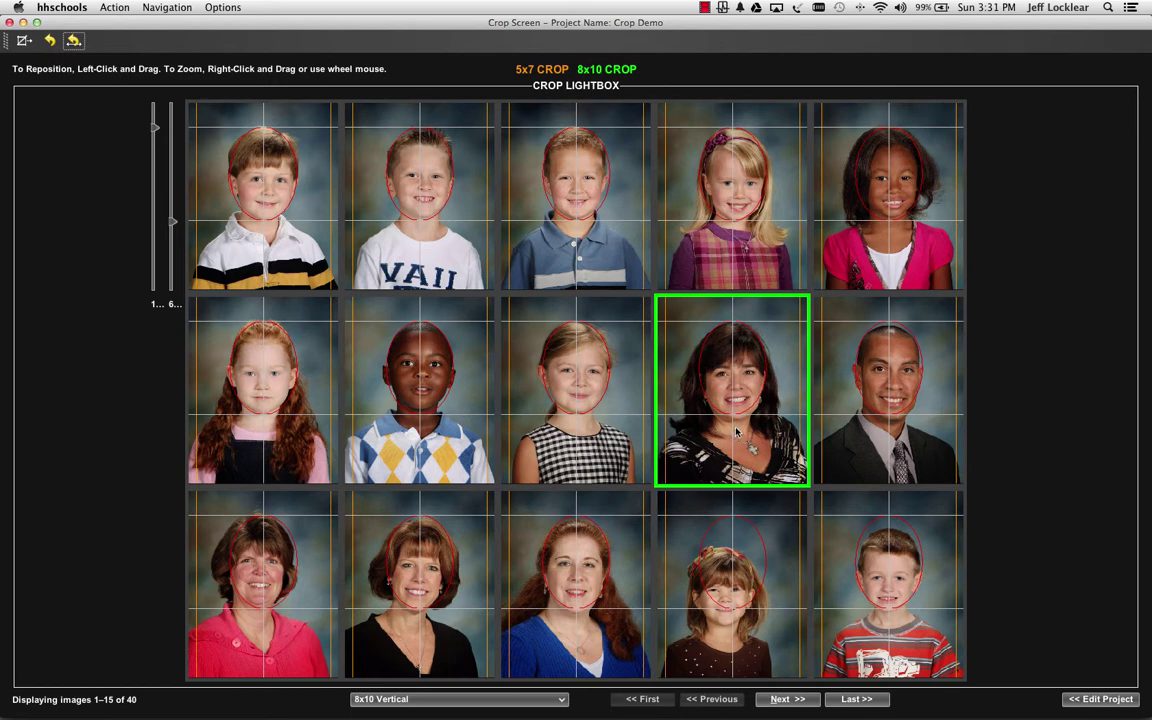
scroll(662, 382, "down", 2)
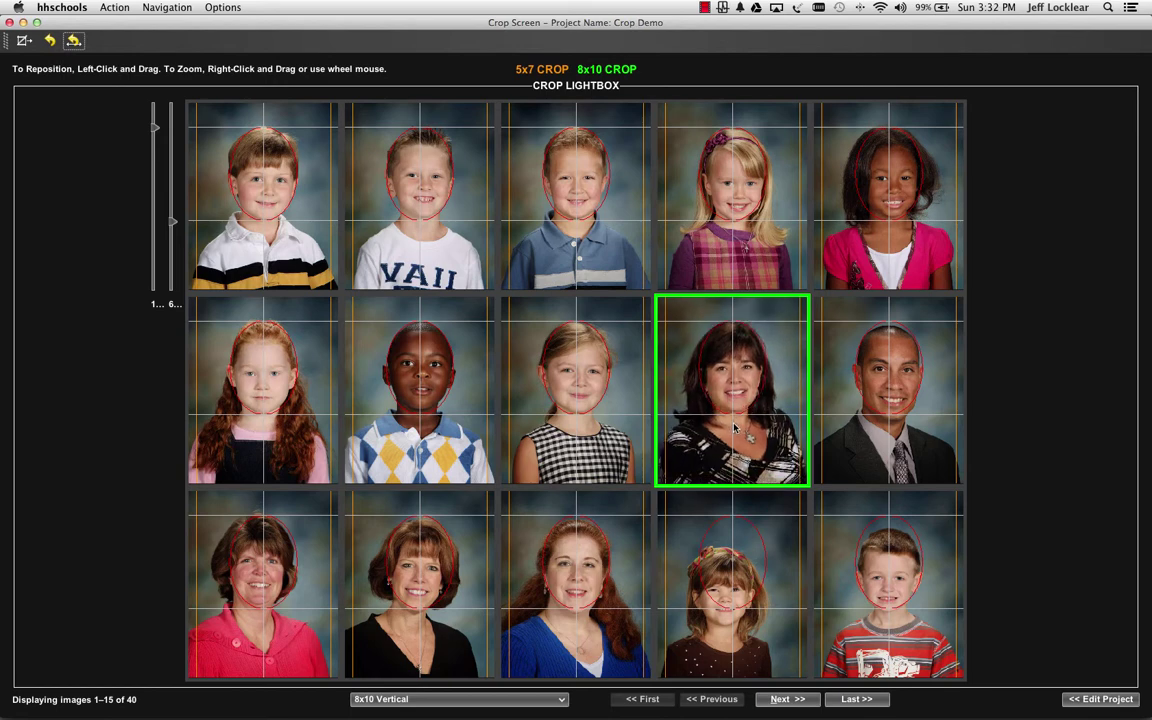
left_click(878, 445)
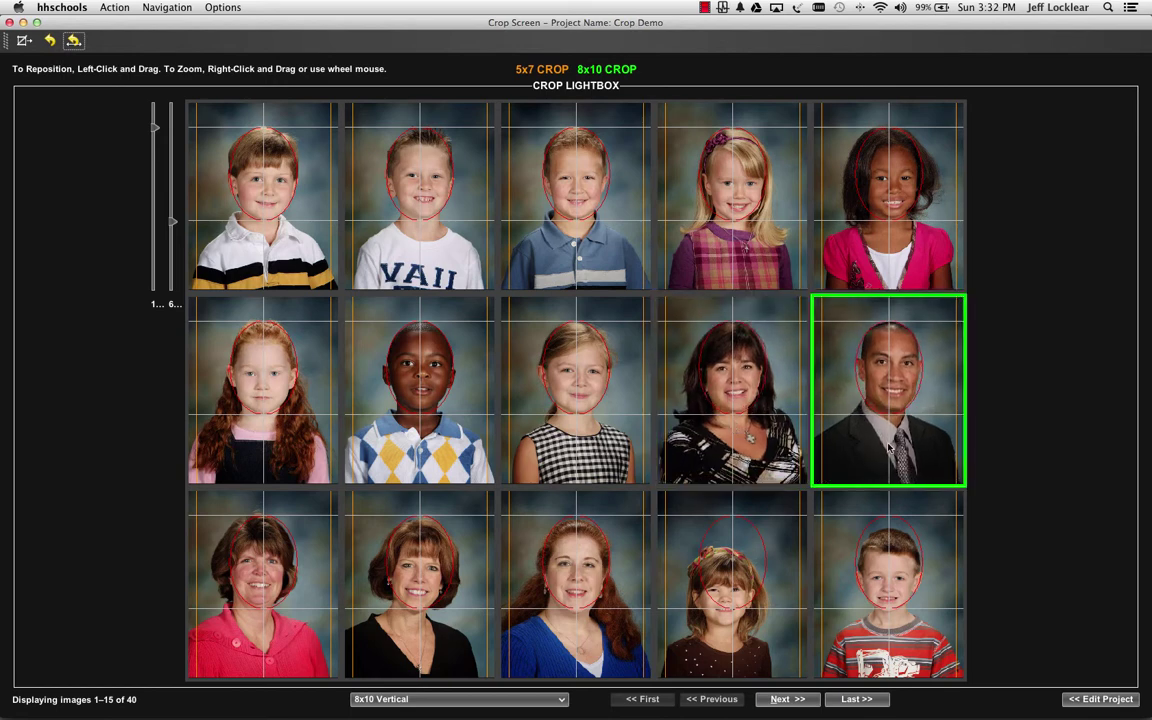
Step: Enlarge the eleventh to thirteenth portraits together to fill their ovals, and fine-tune the size and position of the eleventh
left_click(212, 632)
left_click(508, 600, "shift")
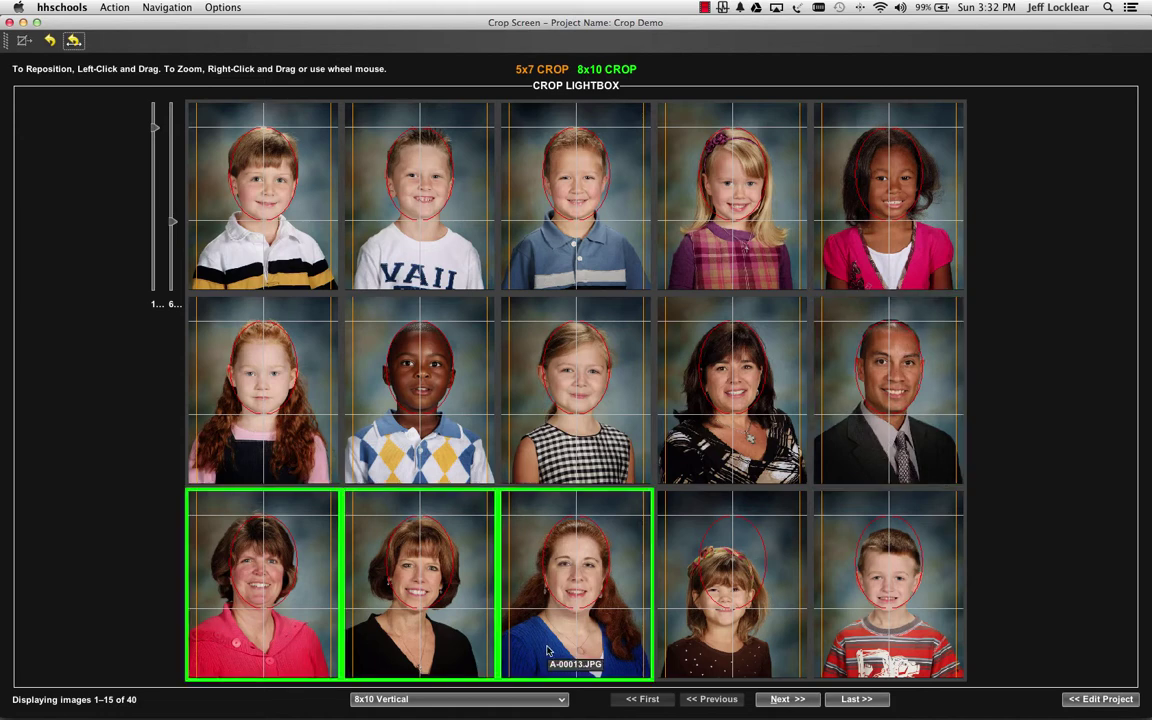
scroll(547, 651, "down", 3)
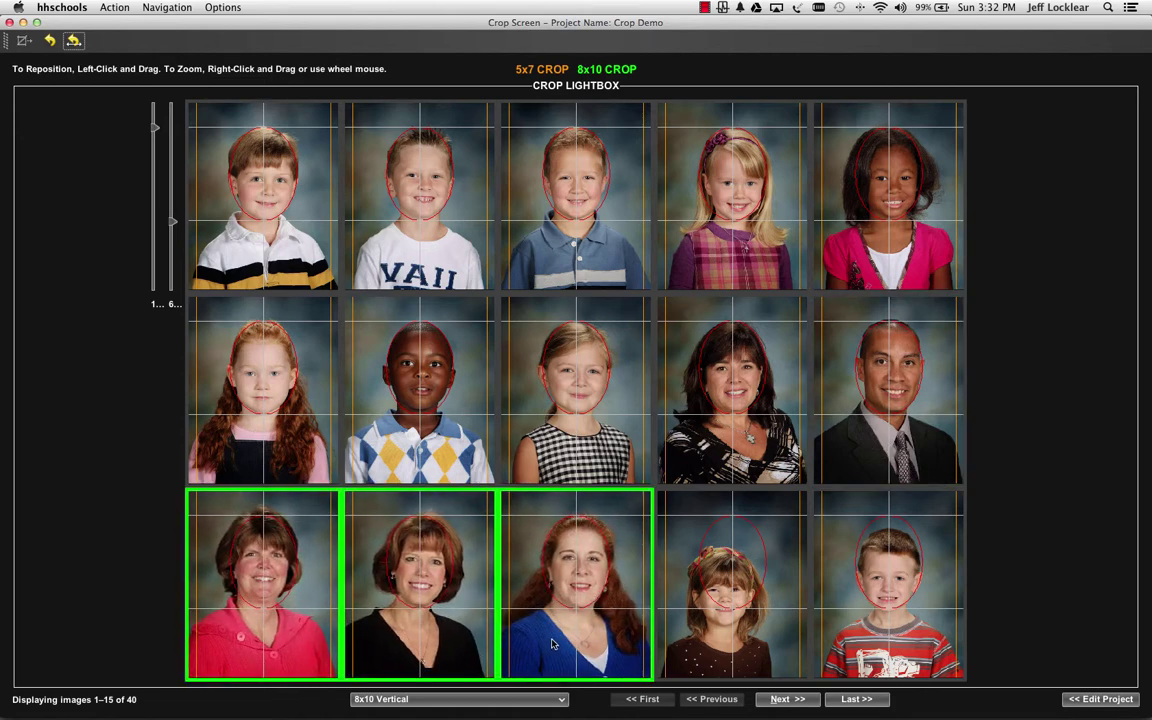
left_click(267, 648)
scroll(267, 648, "up", 2)
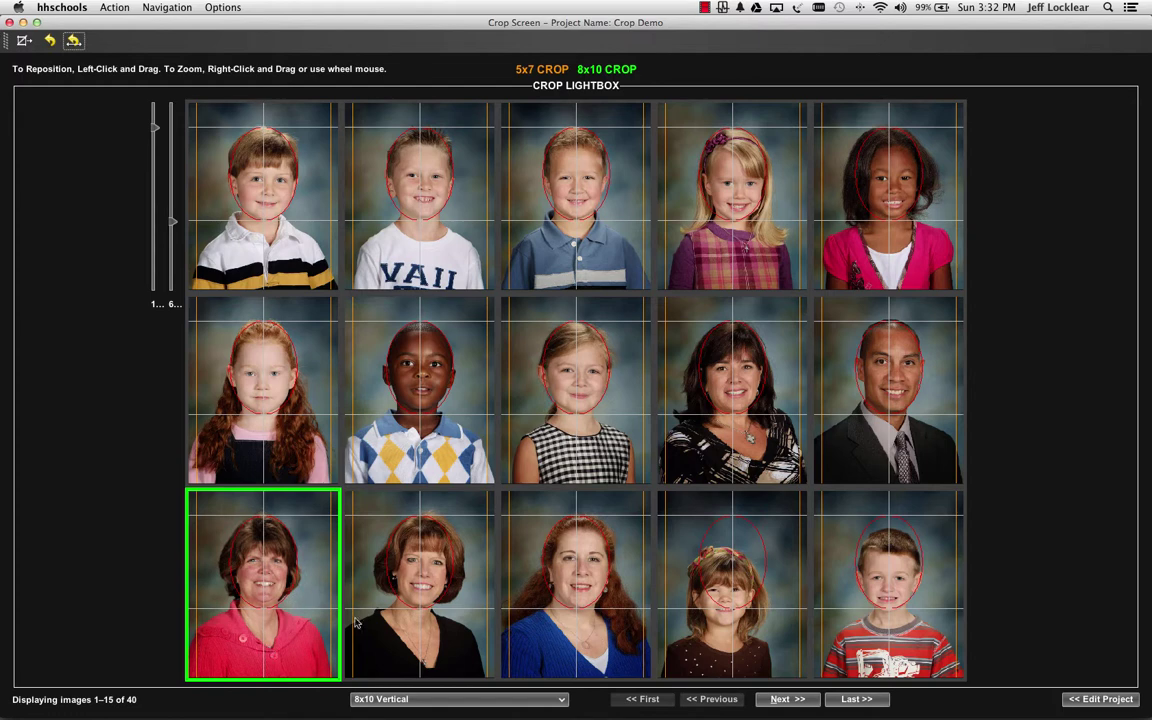
Step: Move up and enlarge the fourteenth and fifteenth portraits so the faces fill their ovals
left_click(727, 626)
scroll(727, 626, "up", 2)
scroll(727, 626, "up", 2)
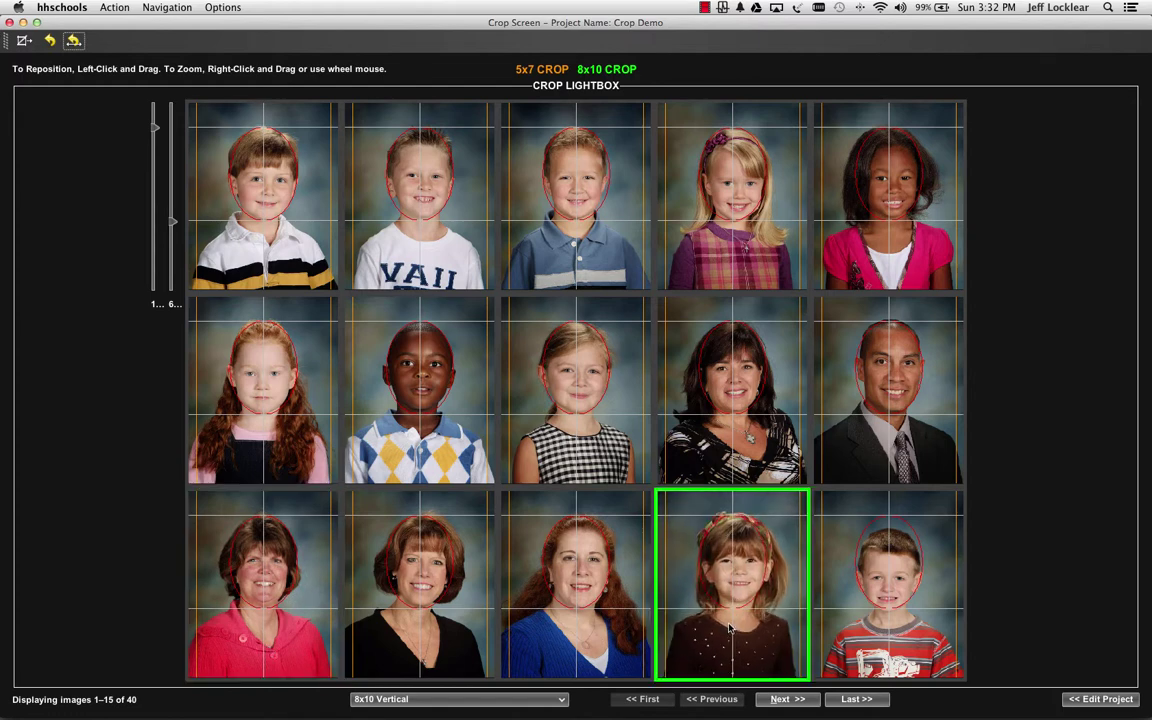
scroll(727, 630, "down", 1)
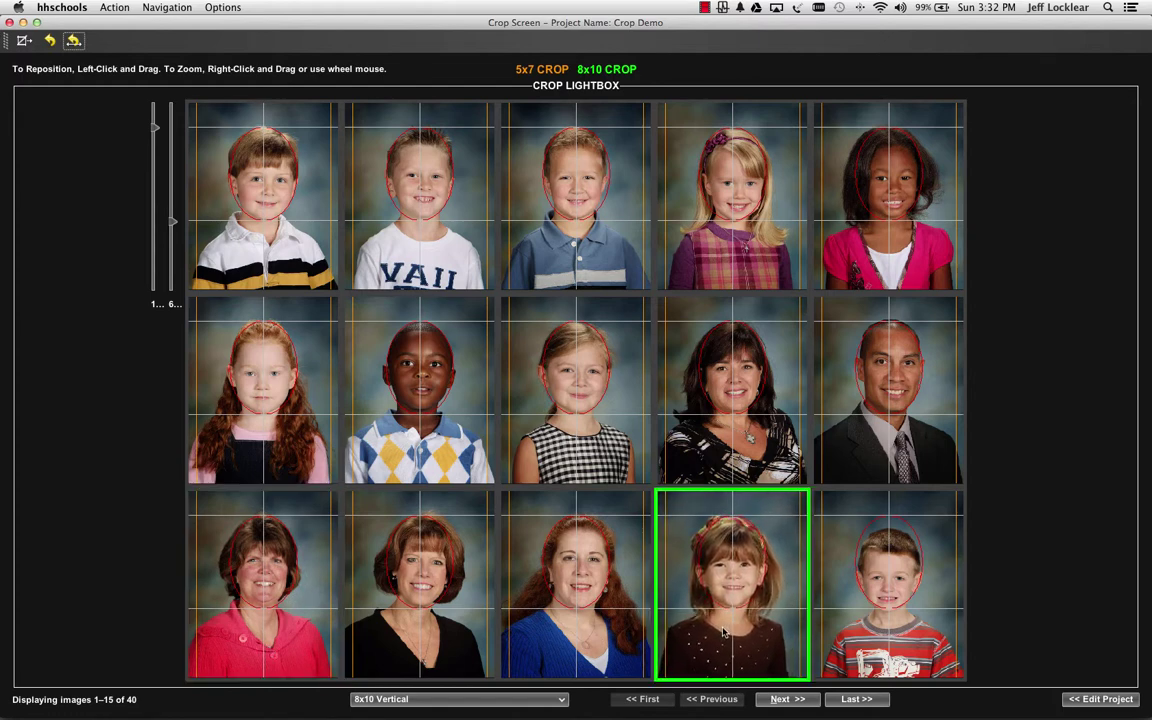
left_click(860, 630)
scroll(865, 641, "up", 2)
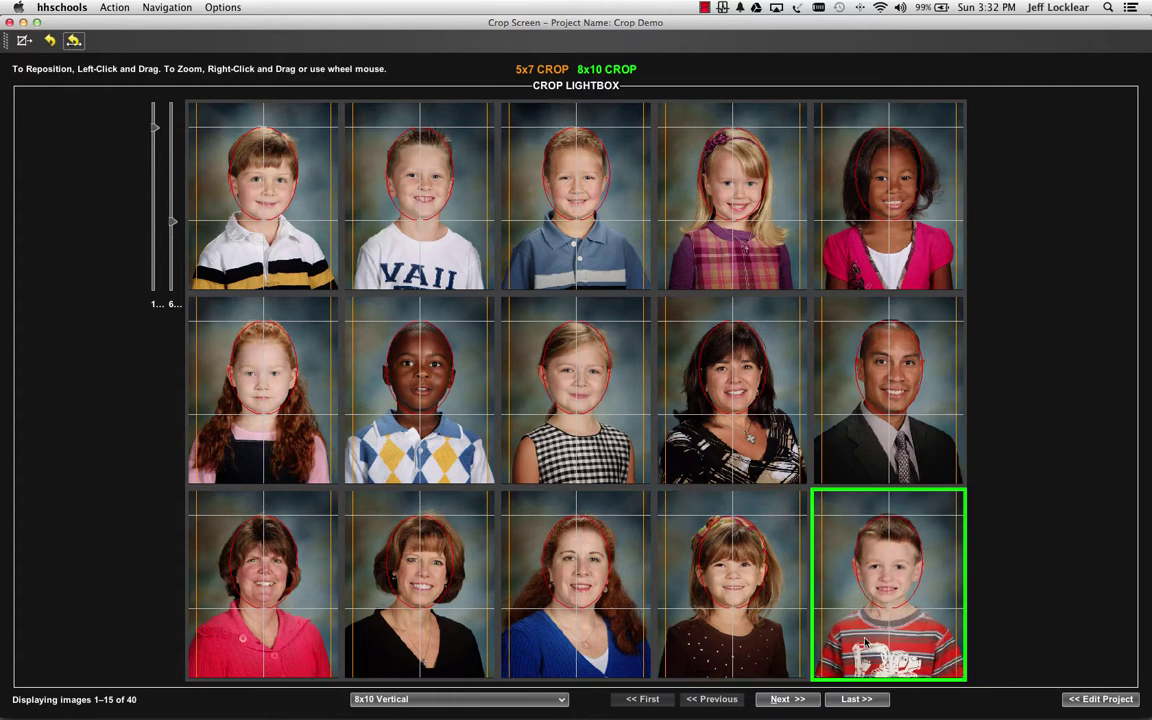
scroll(867, 642, "up", 2)
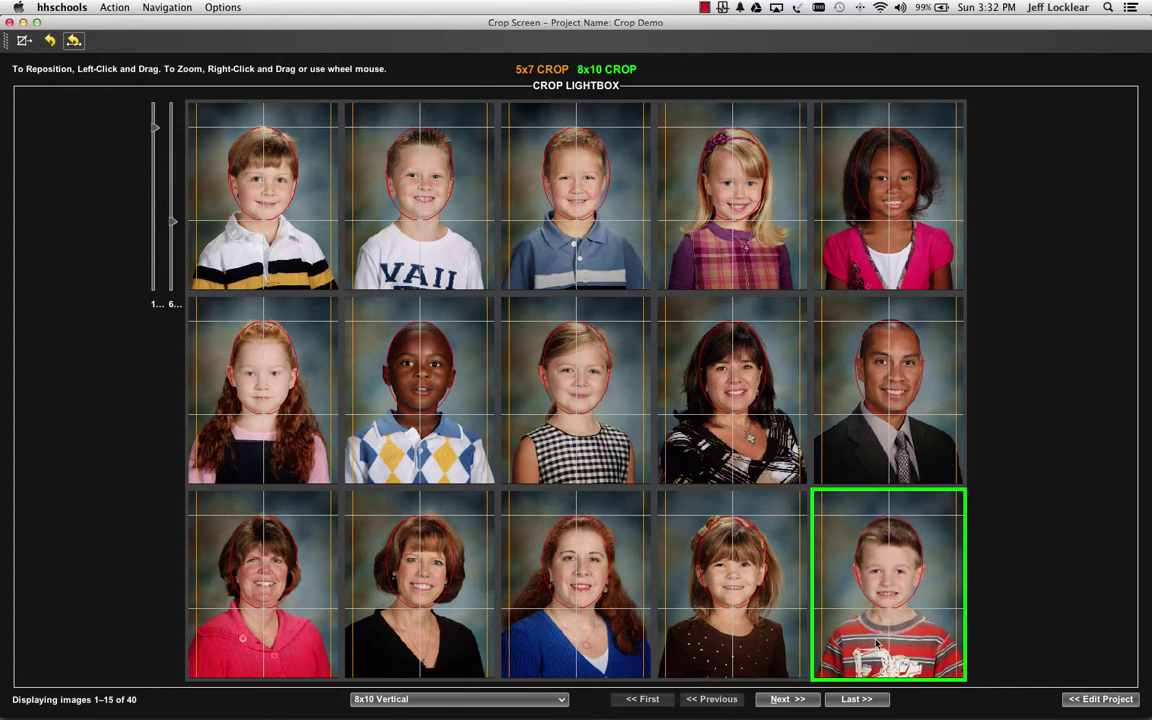
scroll(877, 645, "up", 2)
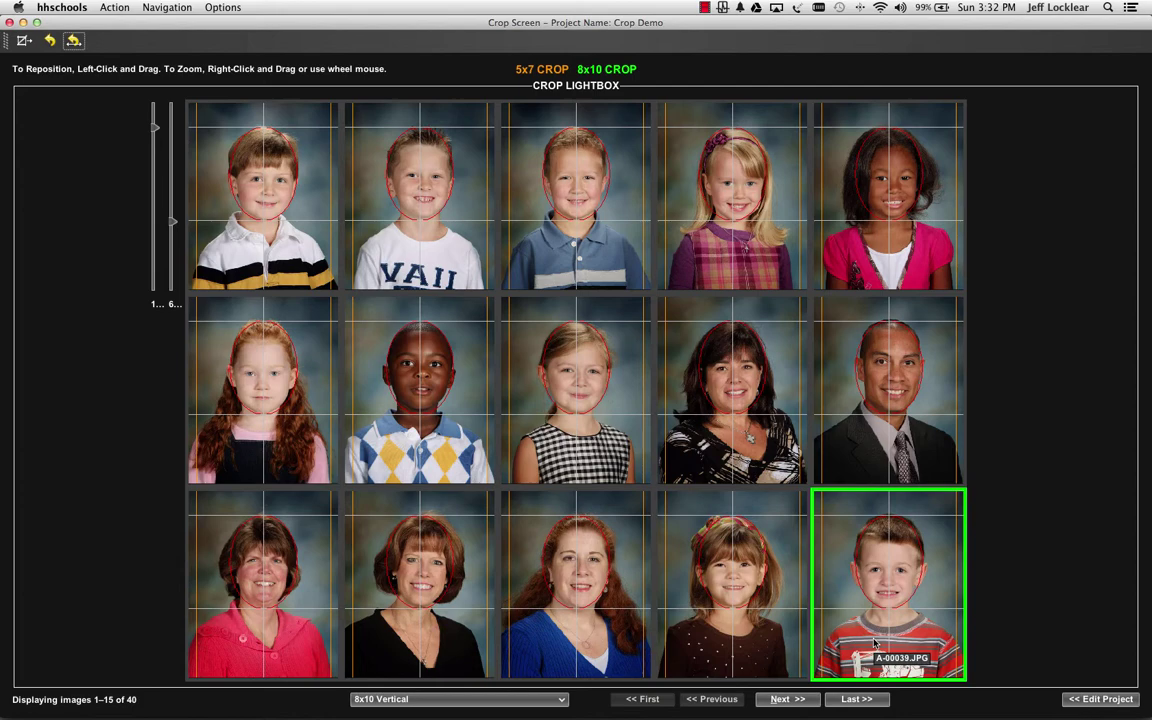
Step: Go to images 16–30, enlarge and position the first portrait to fill its oval, and crop forward from it
key("alt+n")
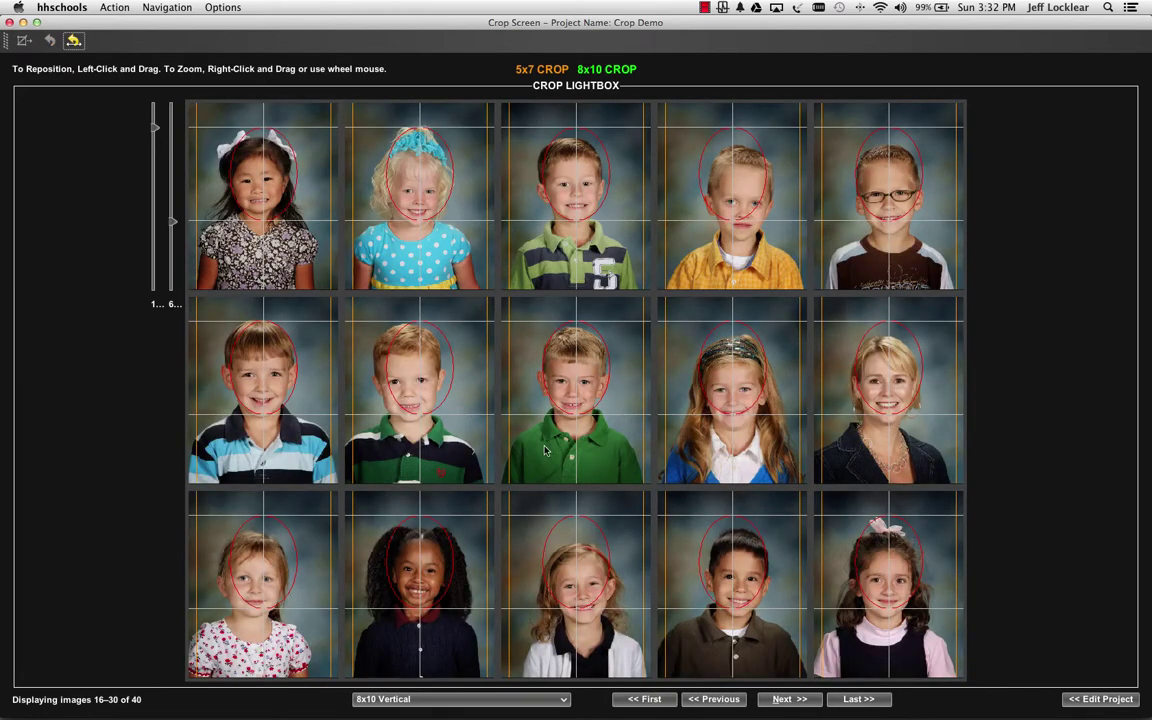
left_click_drag(252, 225, 253, 207)
scroll(258, 220, "up", 3)
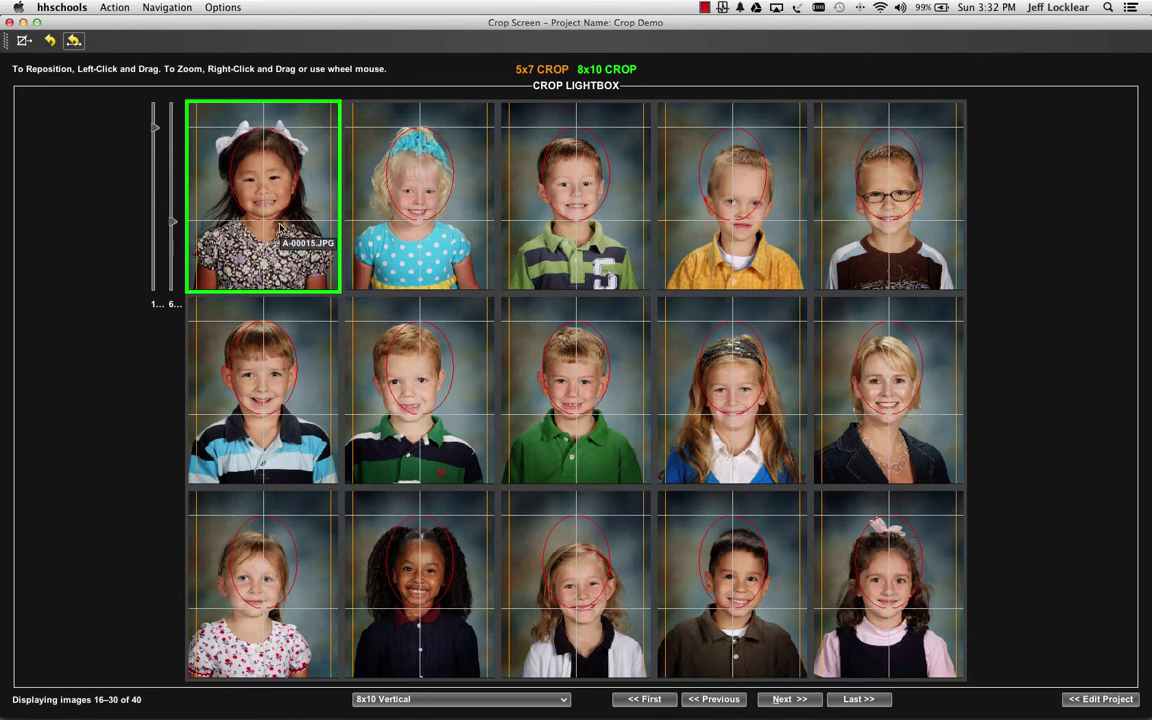
key("super+f")
key("Return")
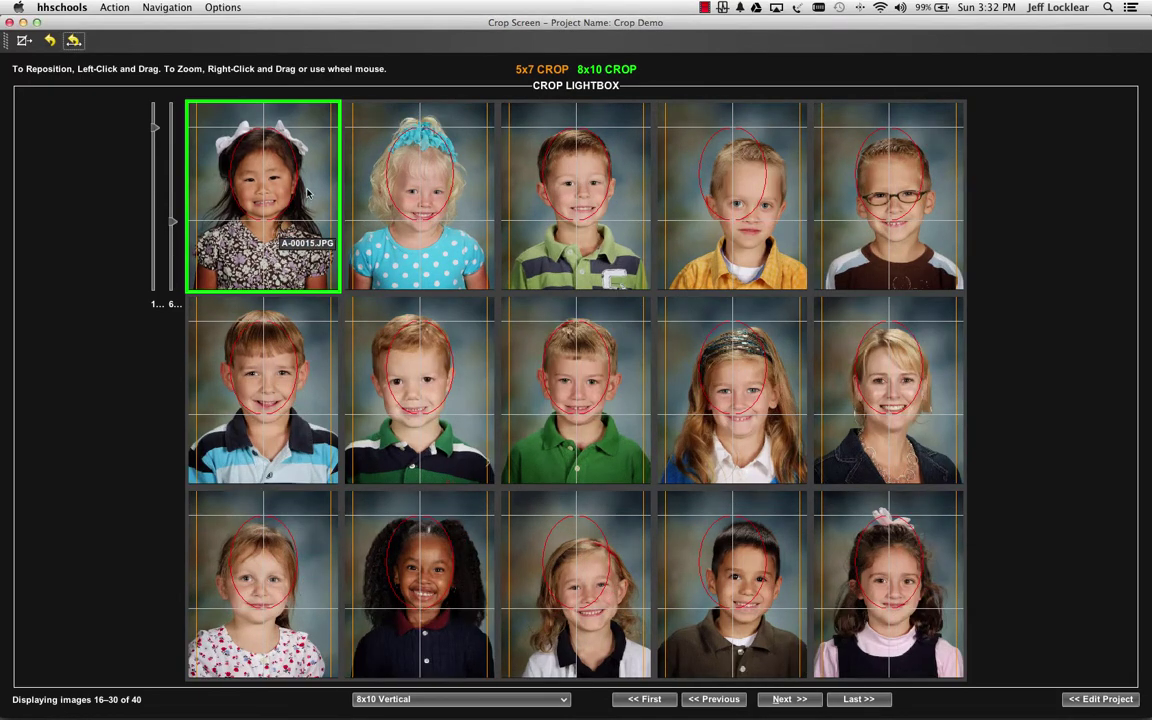
Step: Reduce the portrait of the girl in the blue polka-dot dress to fit its oval, and compare with the previous page of crops
left_click(410, 248)
scroll(418, 249, "up", 2)
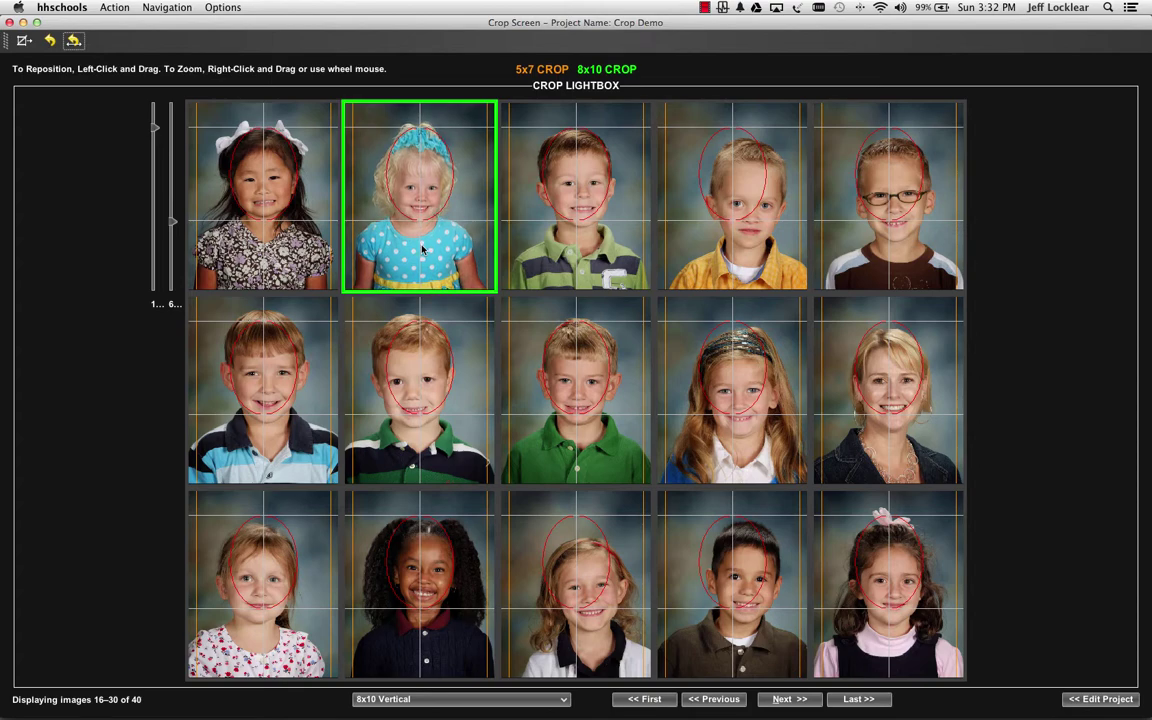
key("Left")
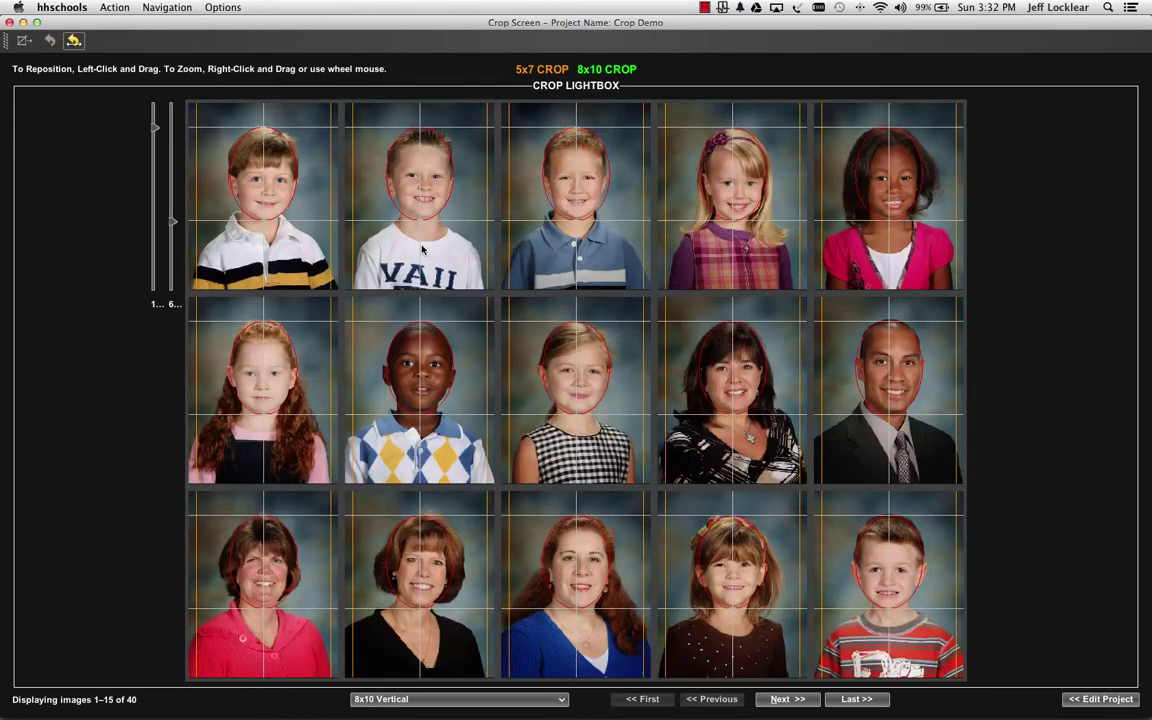
key("Right")
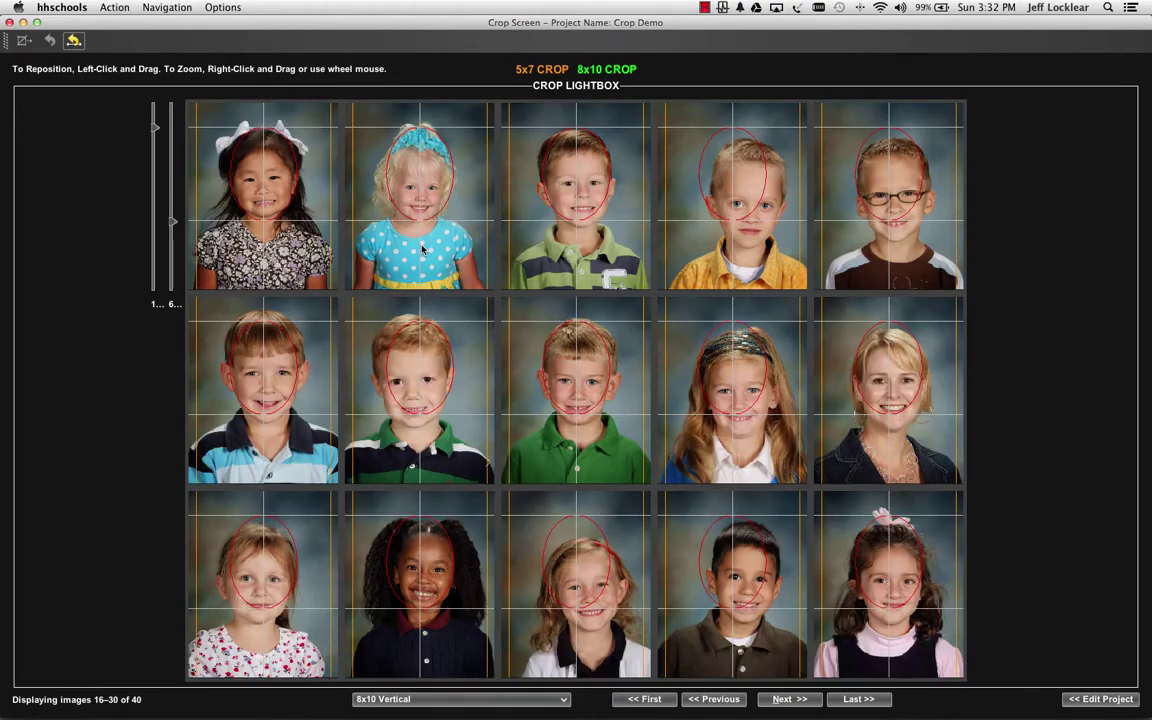
Step: Shrink the third portrait on this page to fit its oval, and apply Crop Forward to the remaining images
left_click(600, 236)
scroll(600, 238, "down", 3)
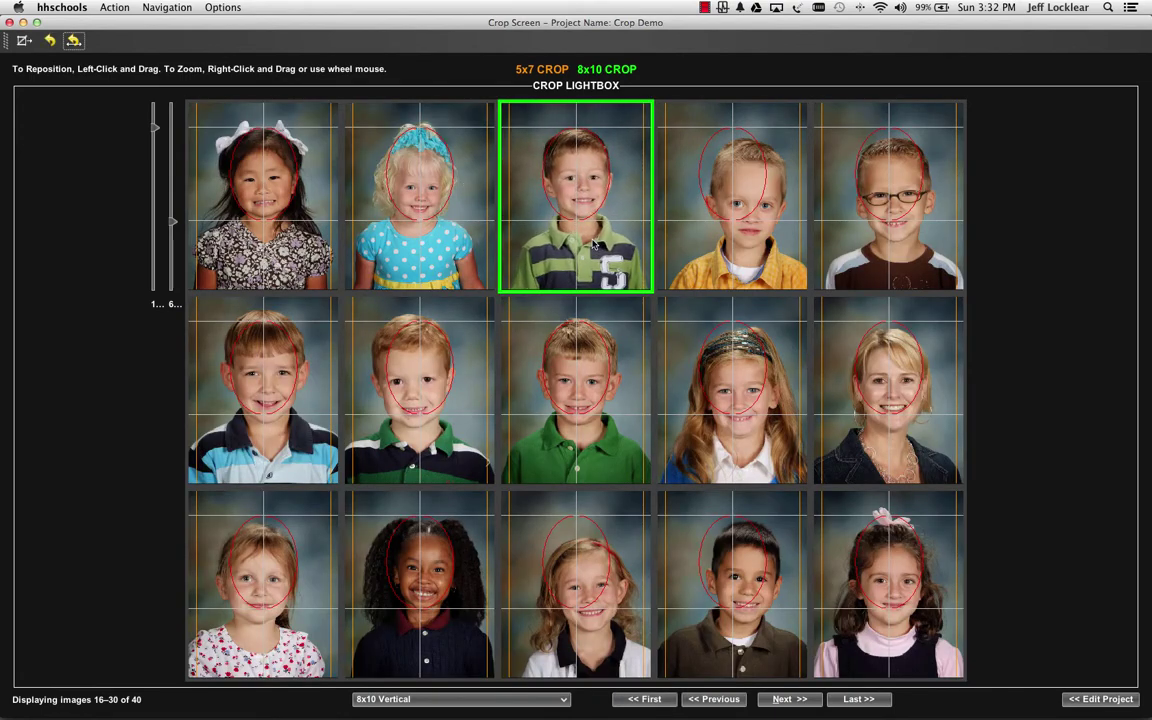
key("super+f")
key("Return")
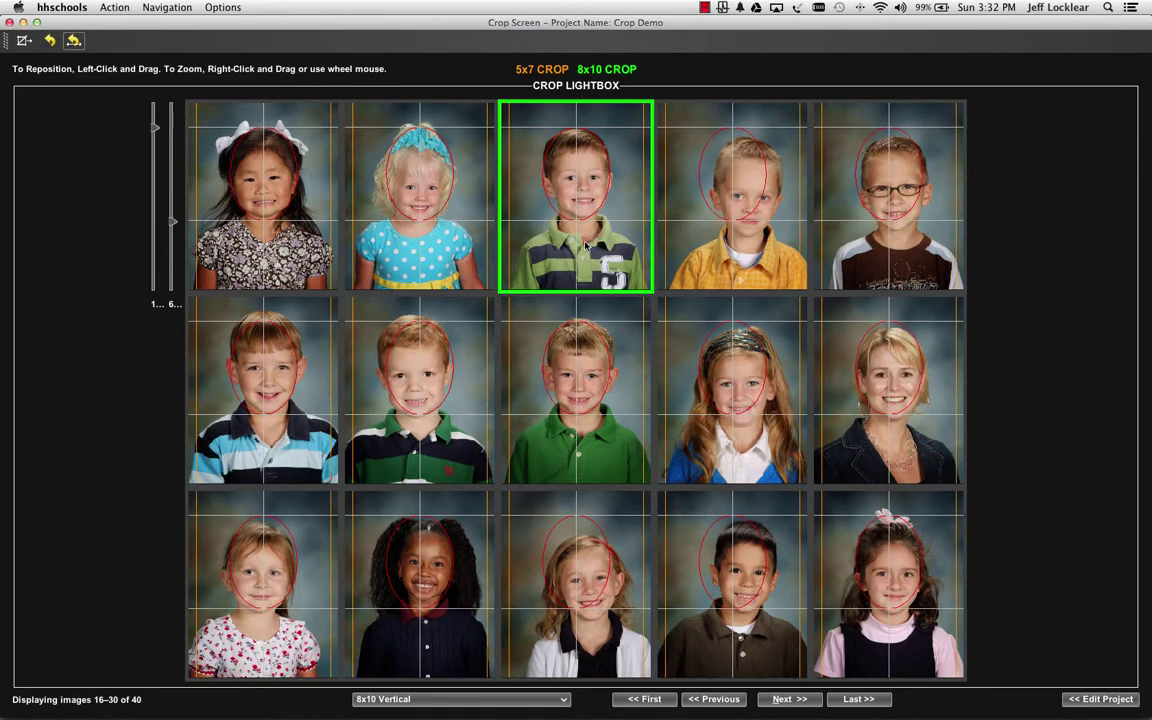
Step: Move the fourth portrait up and left into its face oval, and slightly enlarge it
left_click(697, 280)
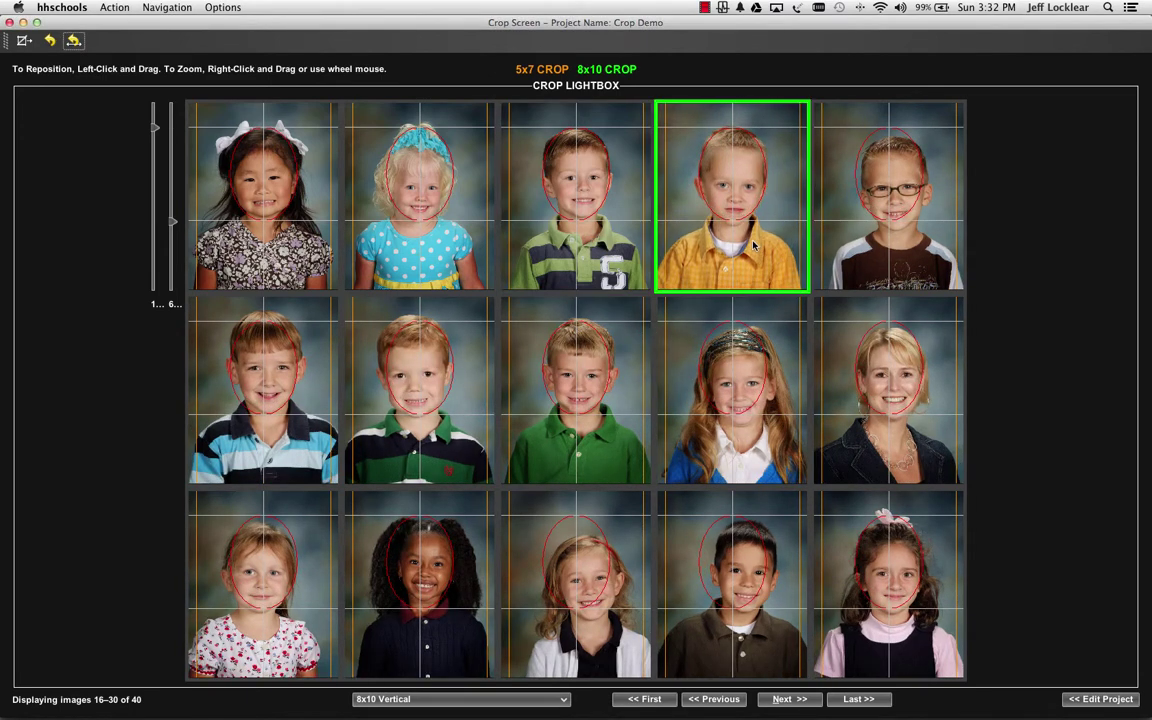
left_click_drag(754, 245, 756, 253)
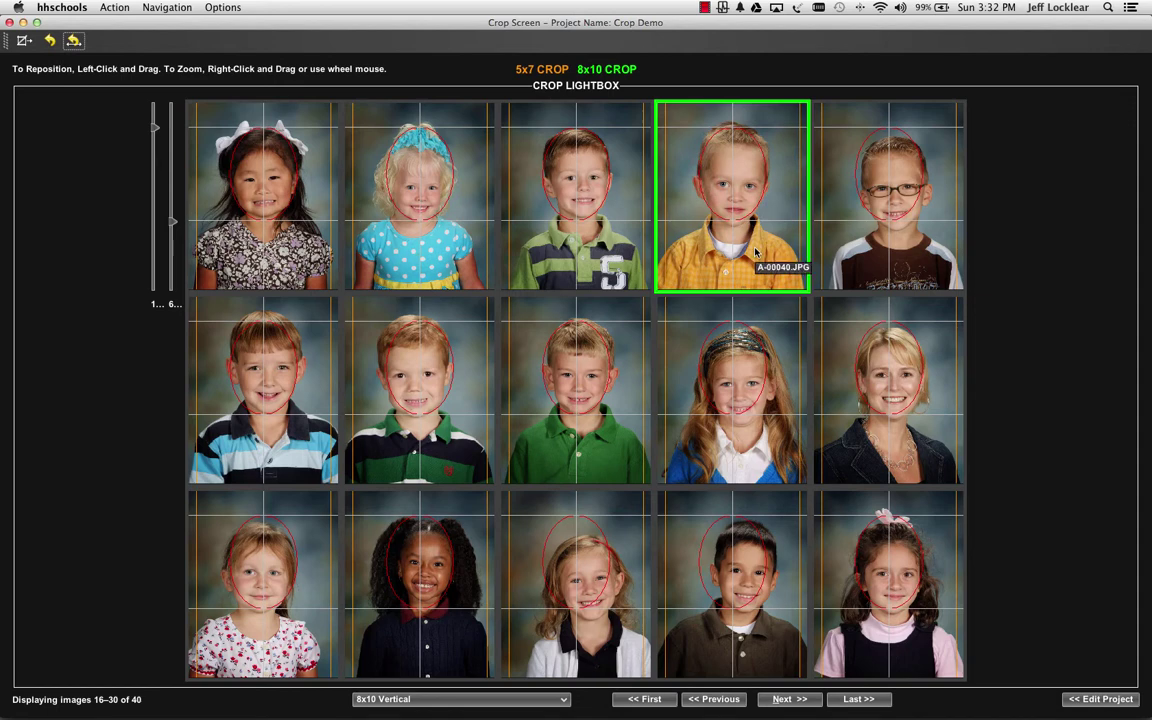
left_click(705, 8)
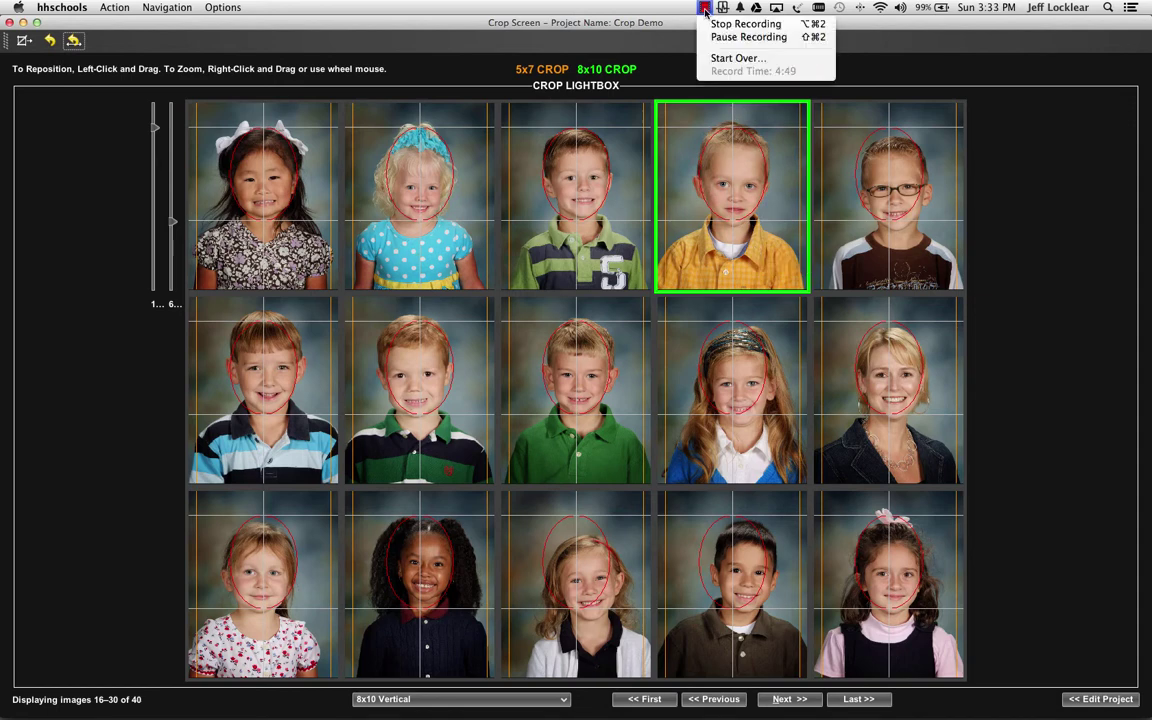
left_click(748, 37)
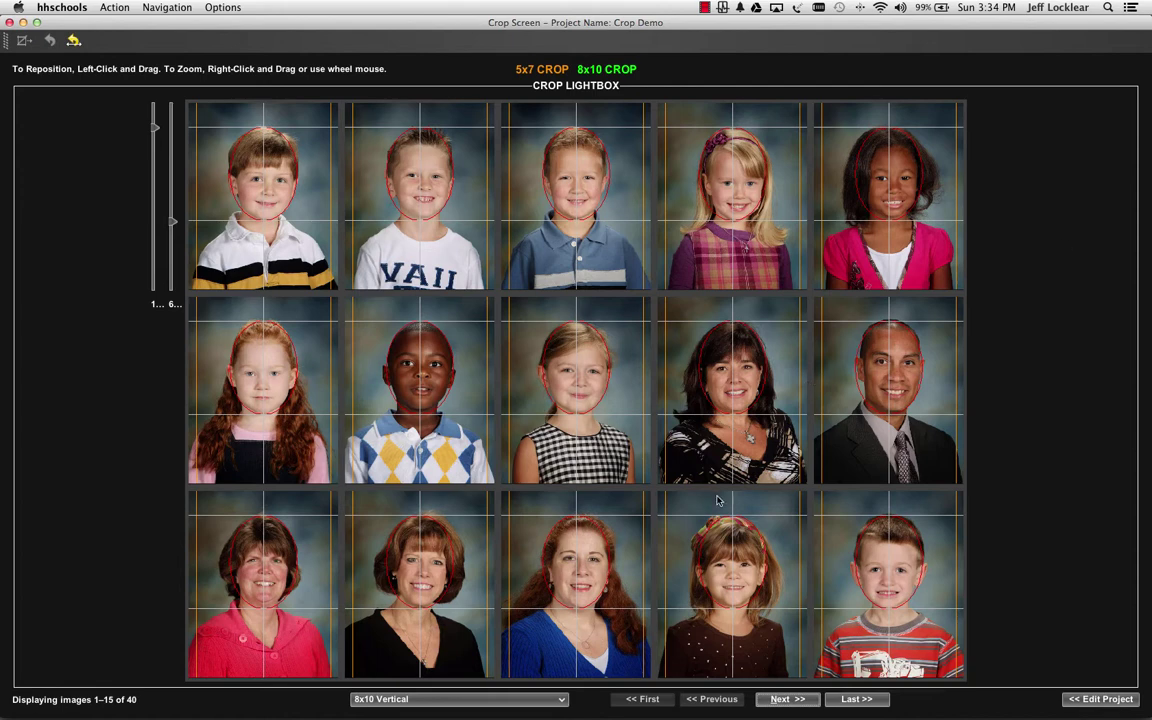
Step: Page through the cropped portraits from images 1–15 to images 31–40, and continue past the last page to the Edit Project screen
left_click(588, 583)
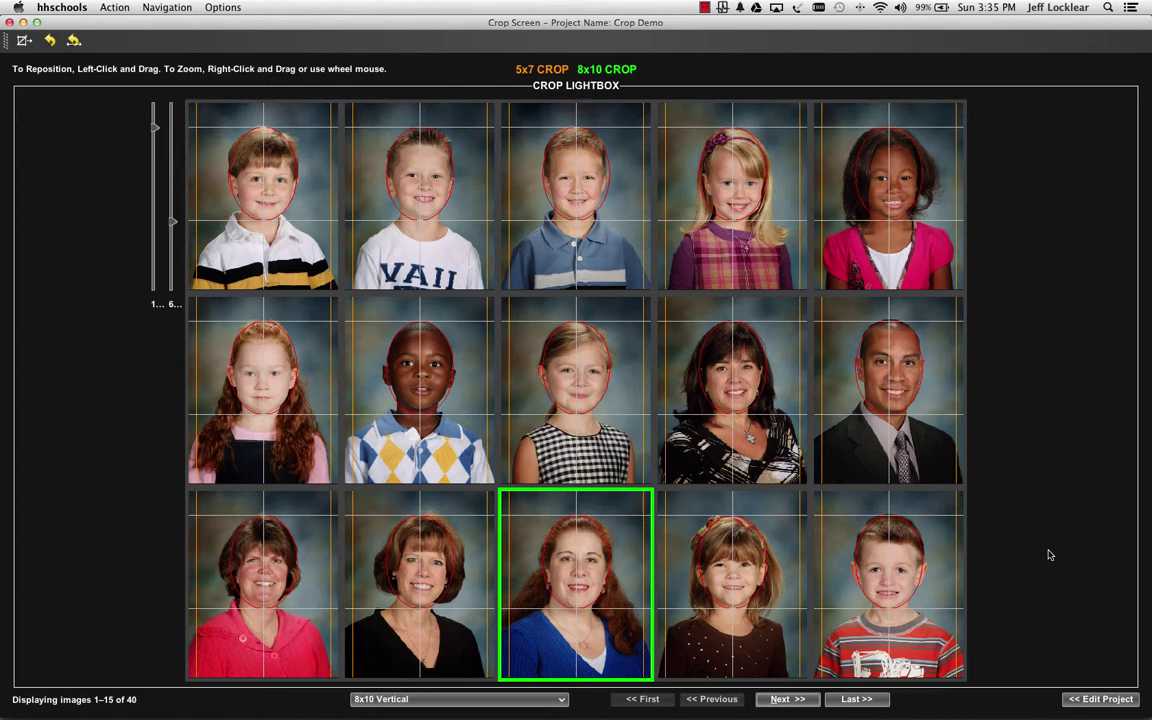
key("Return")
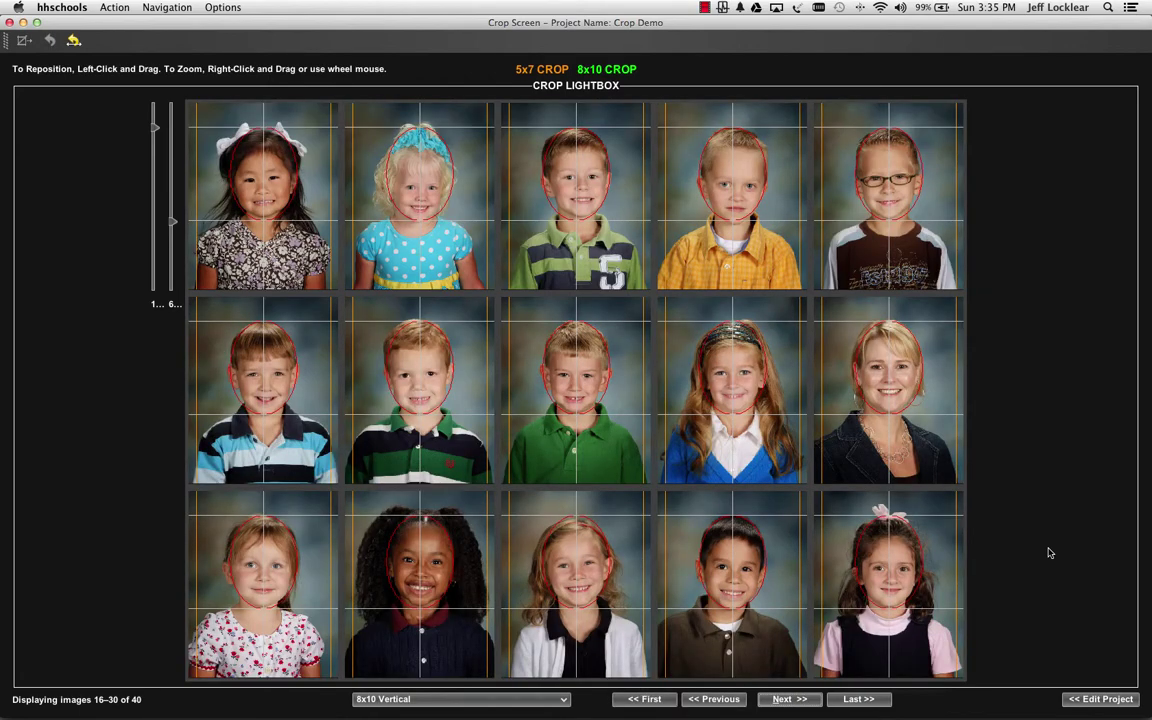
left_click(436, 620)
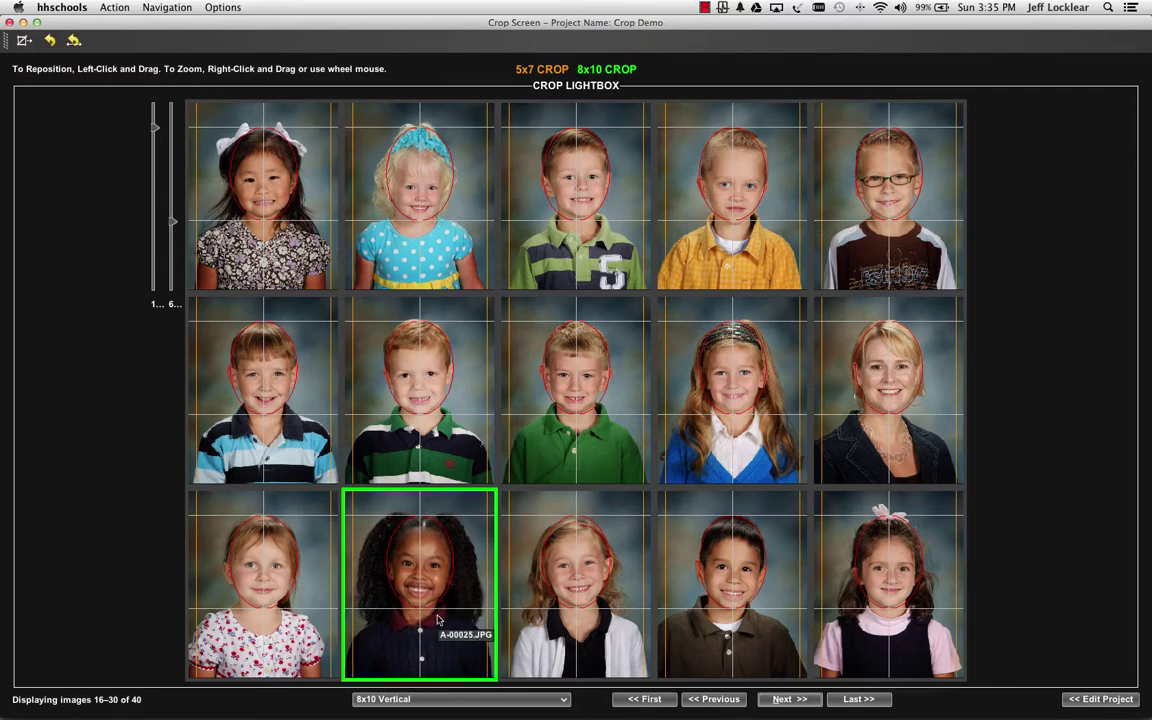
key("Return")
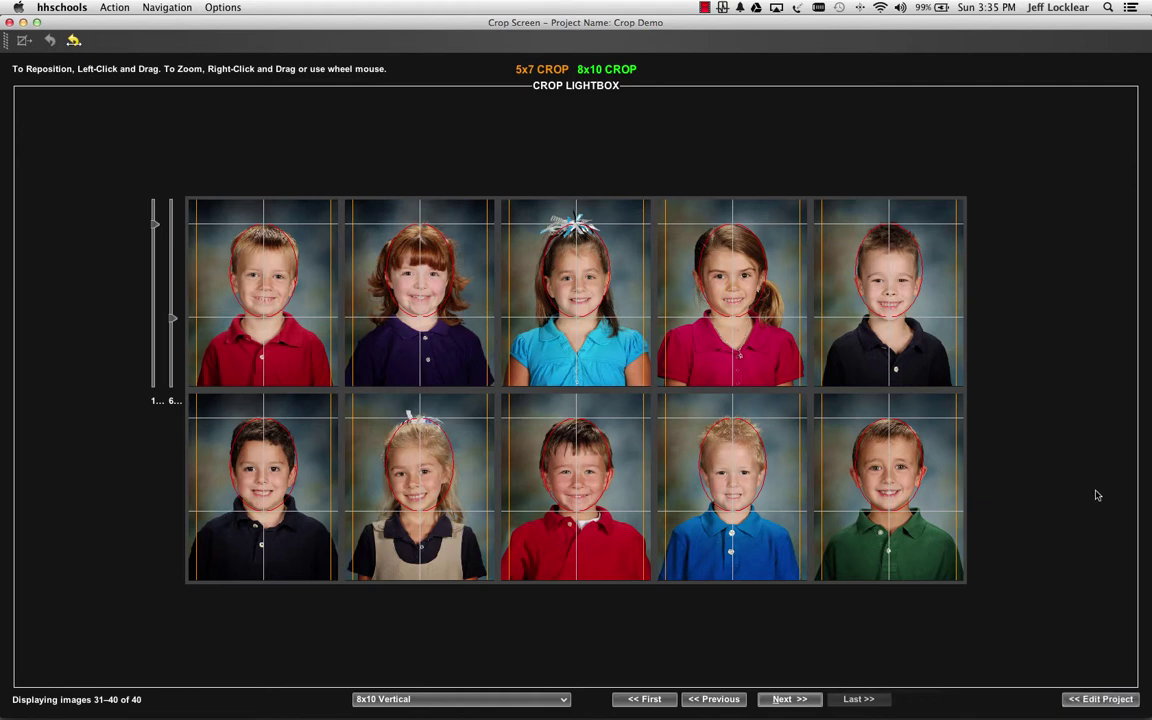
key("Return")
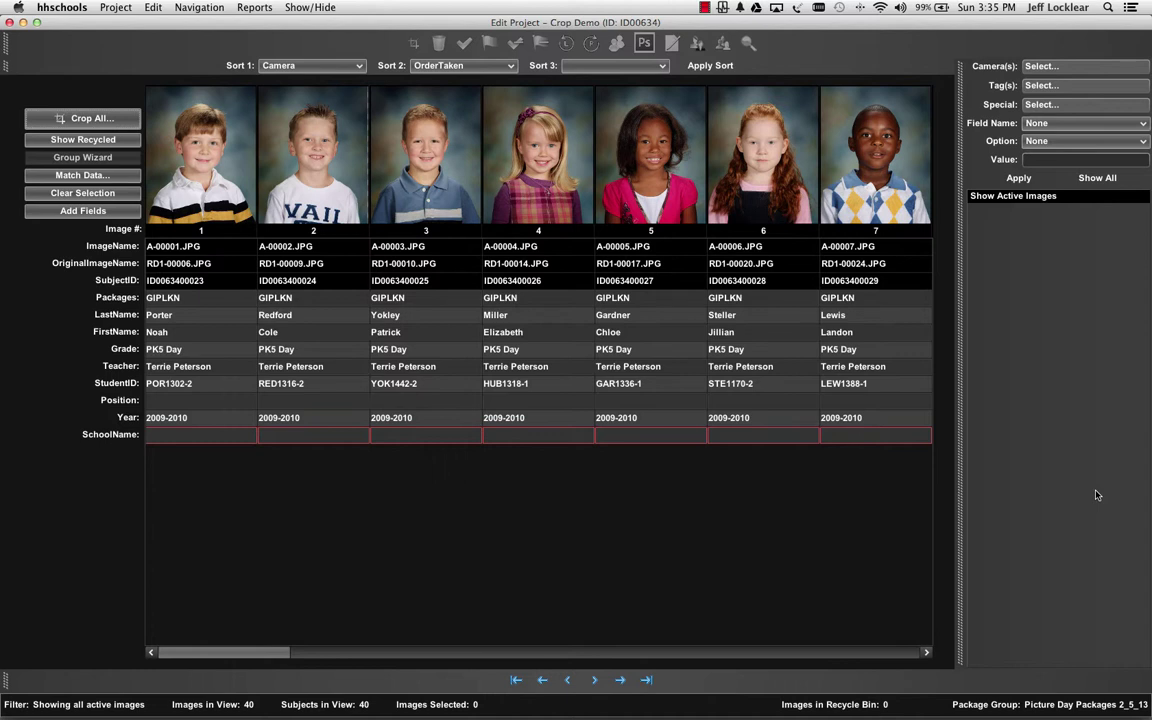
Step: In the project setup, set the default crop aspect ratio to Image Aspect Ratio and save it
left_click(113, 7)
left_click(116, 23)
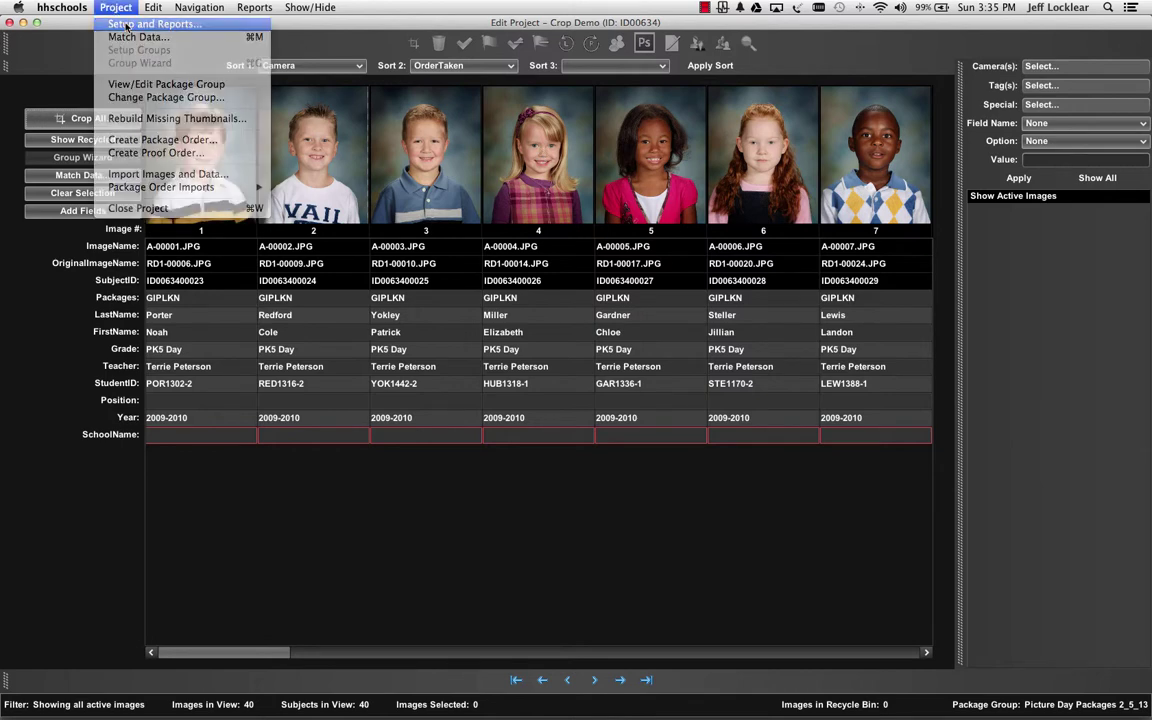
left_click(497, 226)
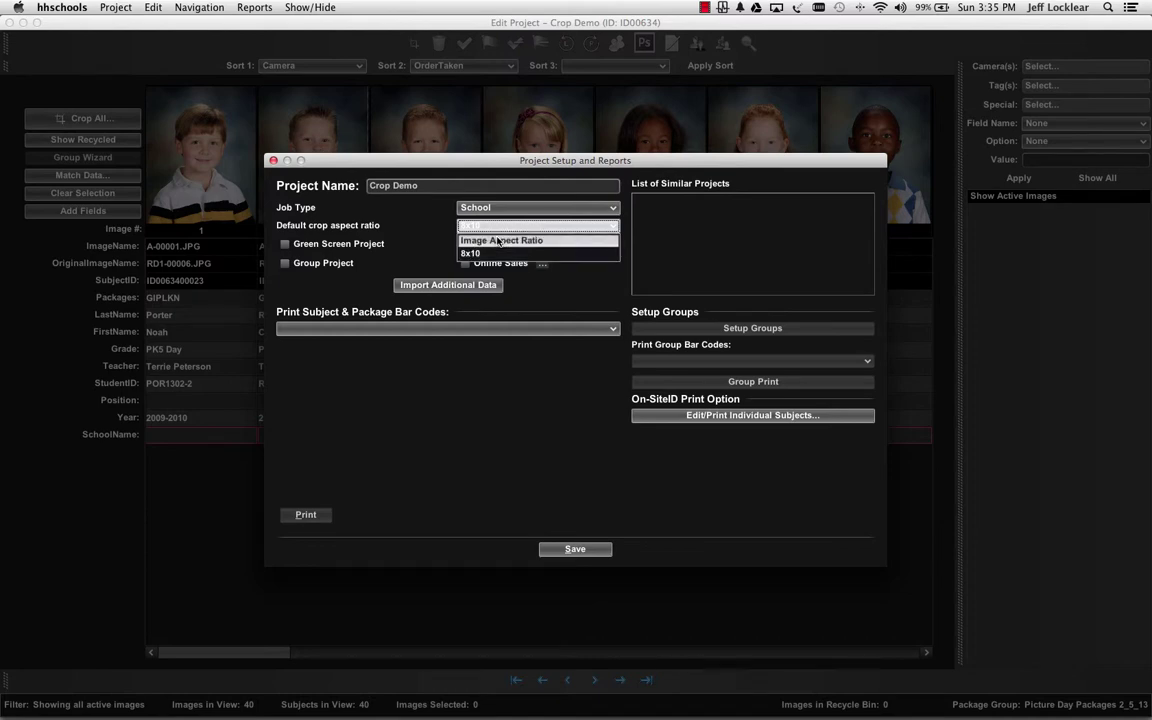
left_click(497, 240)
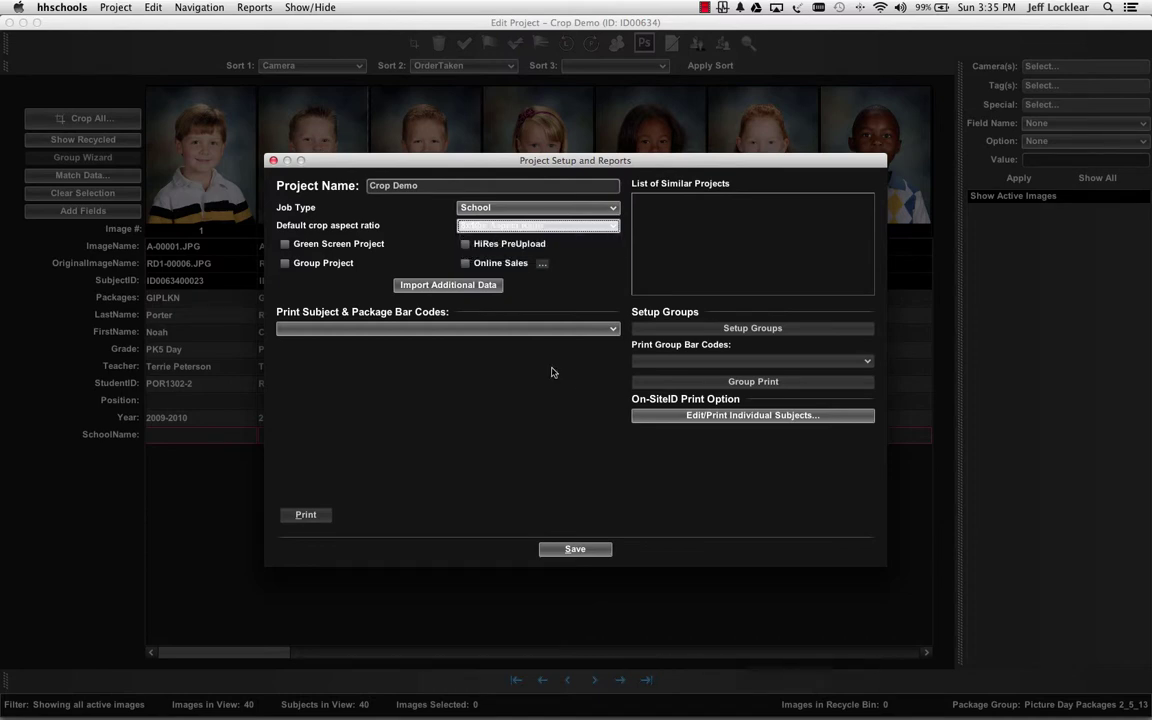
left_click(594, 553)
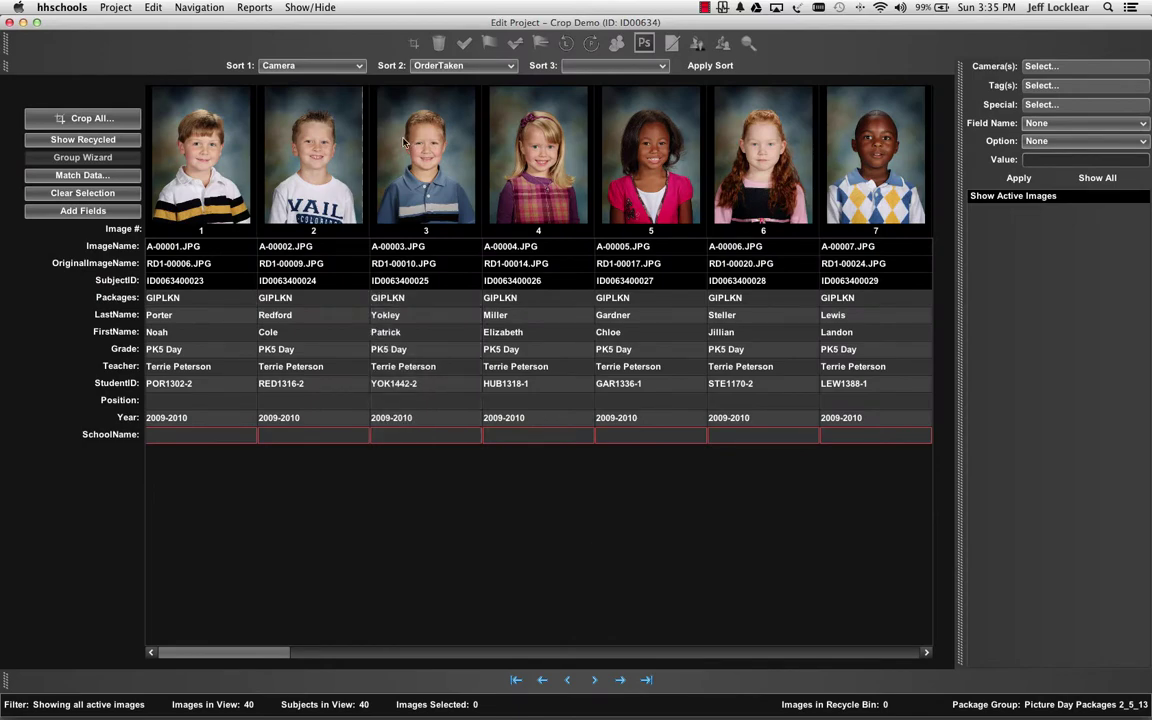
Step: Open the crop screen for all images at 5x7 Vertical, adjust the second portrait within its oval, and return to the Edit Project screen
left_click(93, 120)
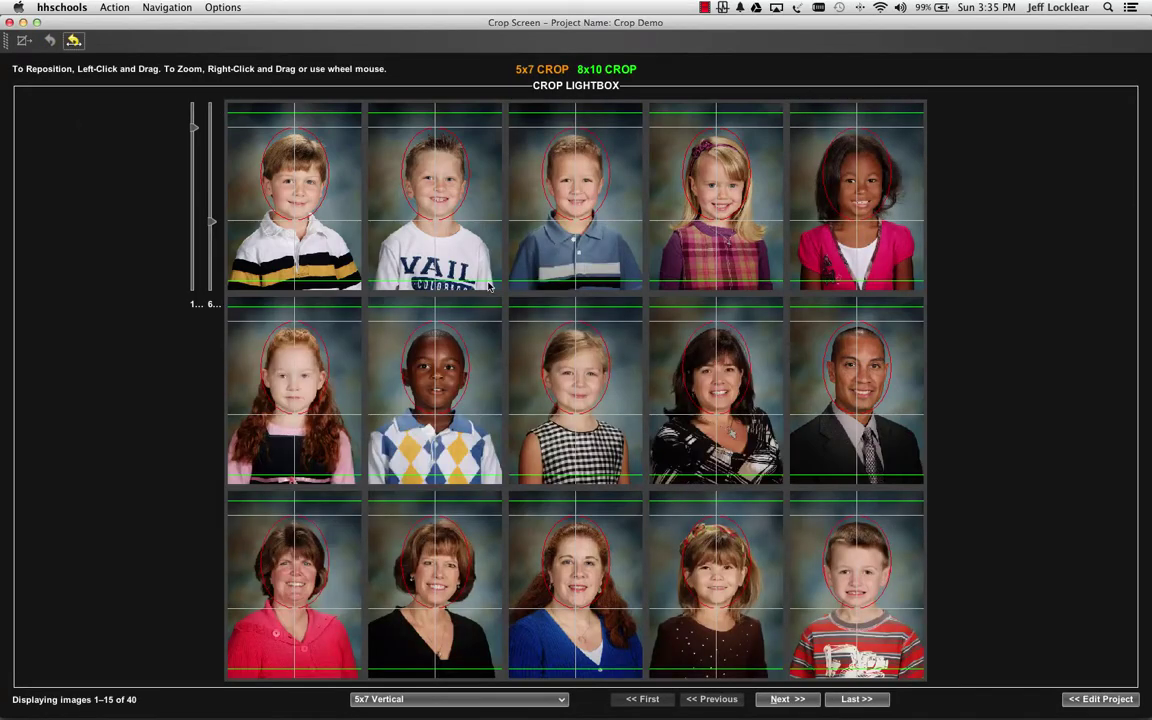
left_click_drag(480, 272, 479, 272)
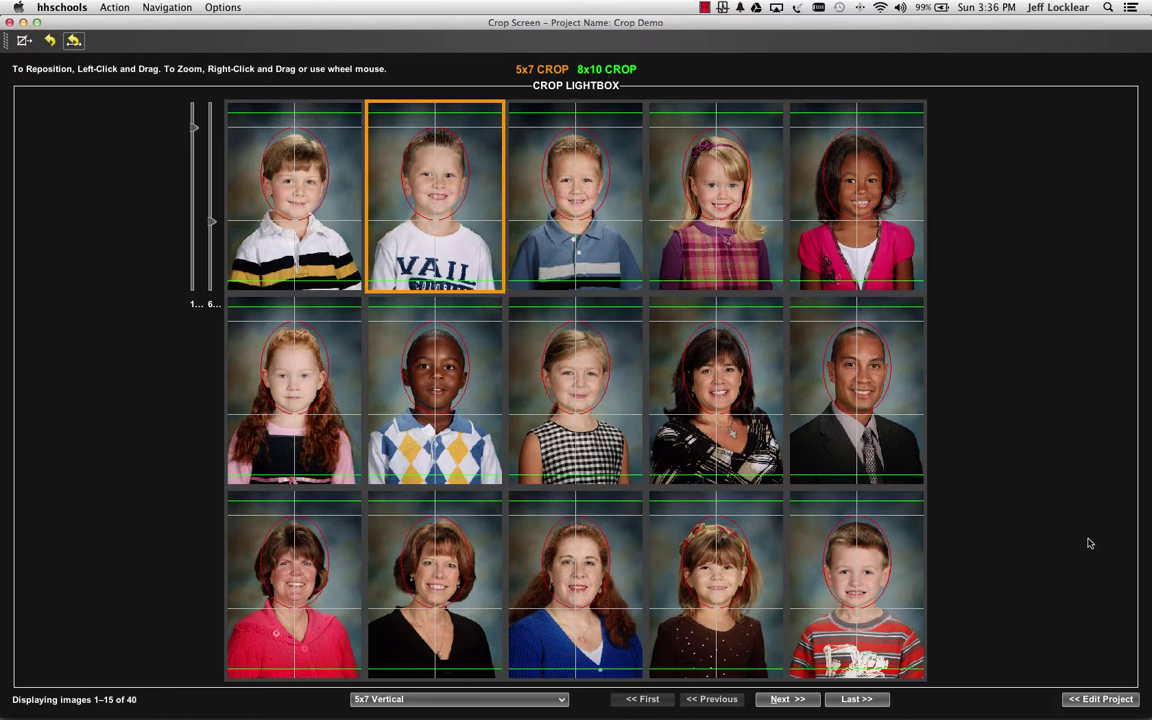
key("Escape")
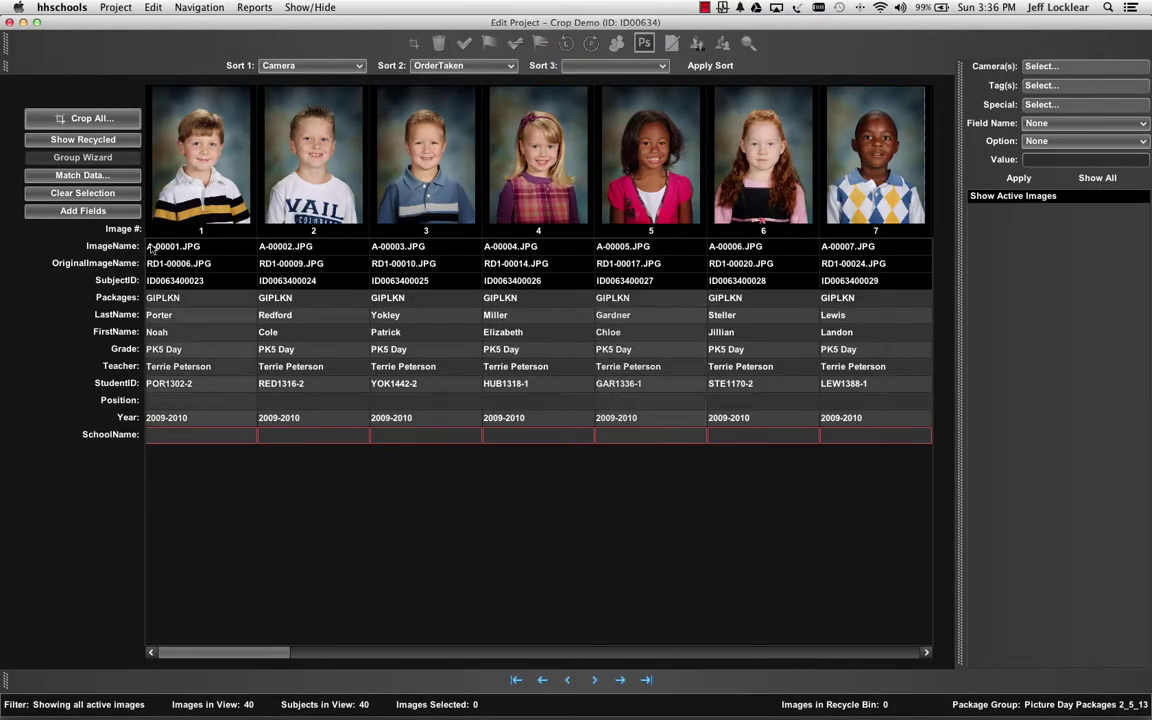
Step: In the project setup, set the default crop aspect ratio to 8x10 and save it
left_click(116, 8)
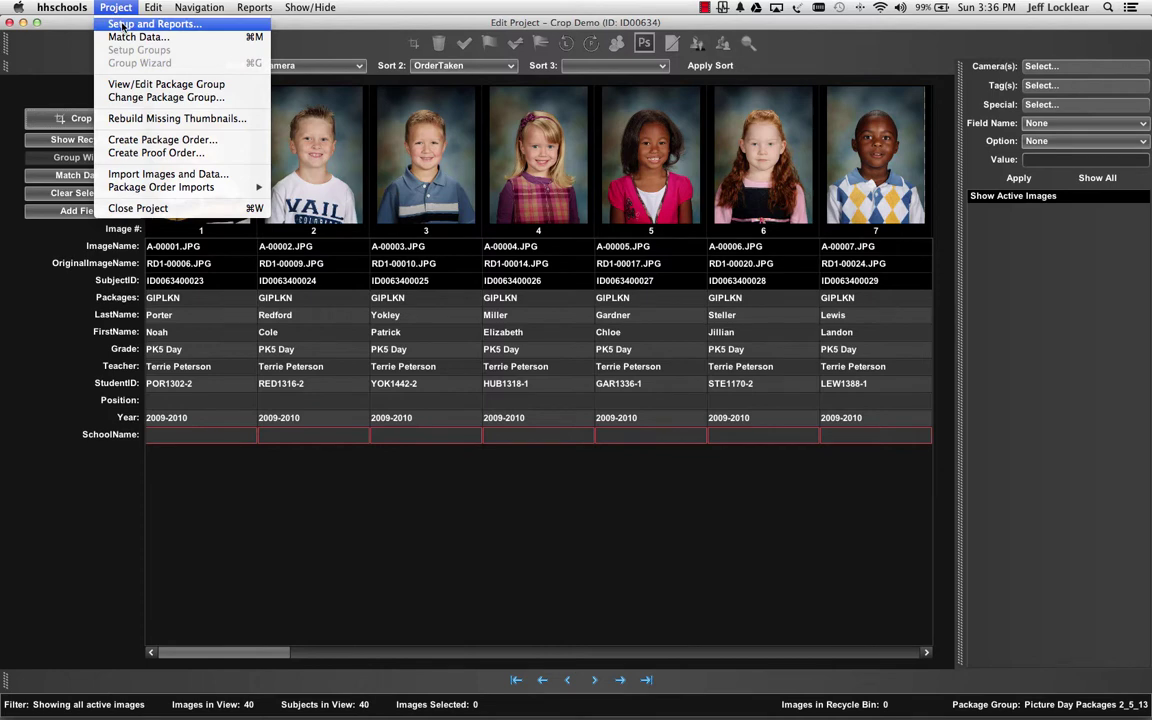
left_click(123, 23)
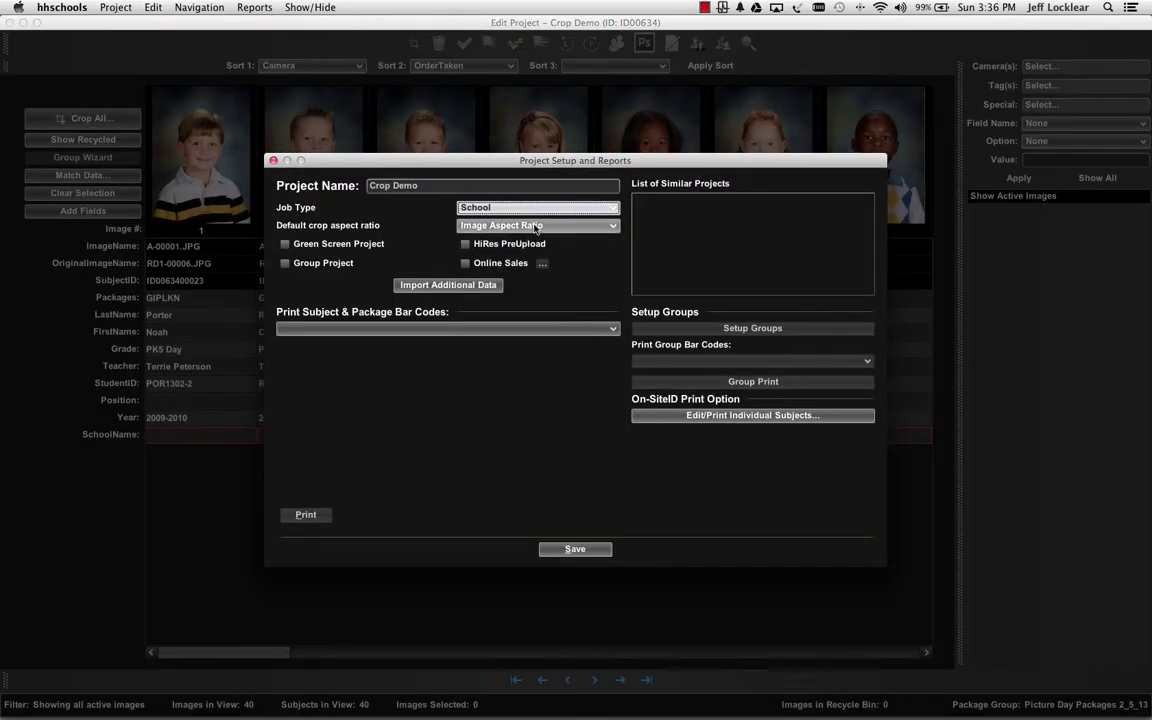
left_click(536, 226)
left_click(478, 237)
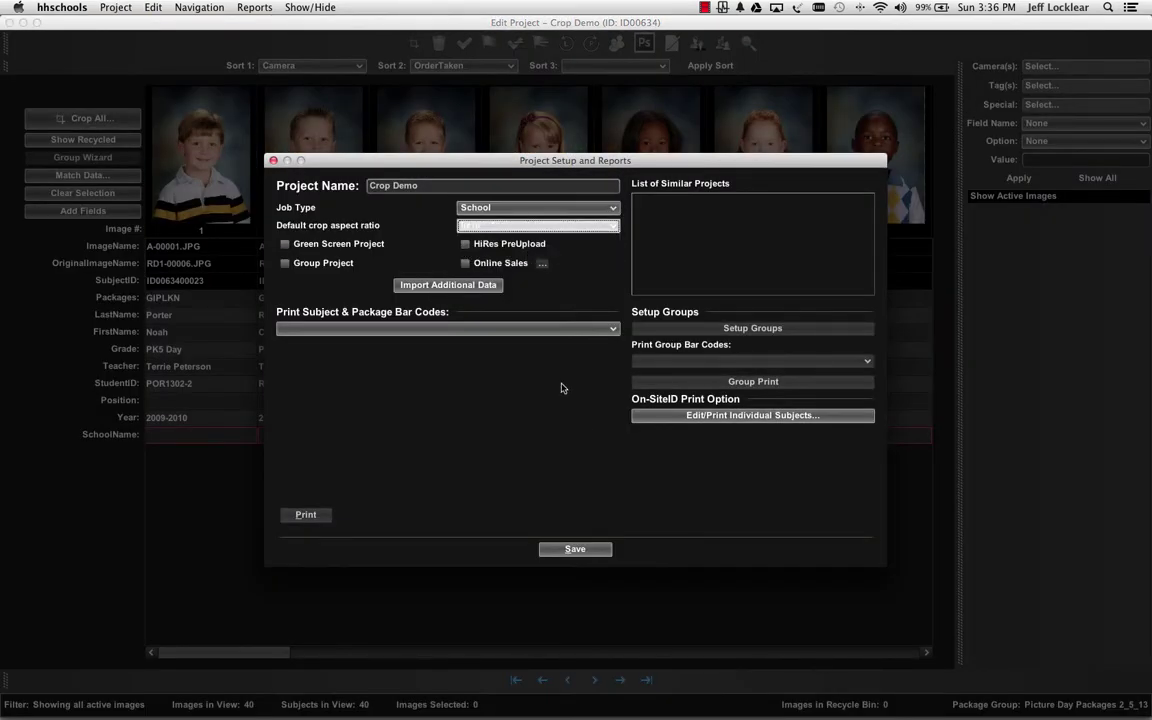
left_click(587, 549)
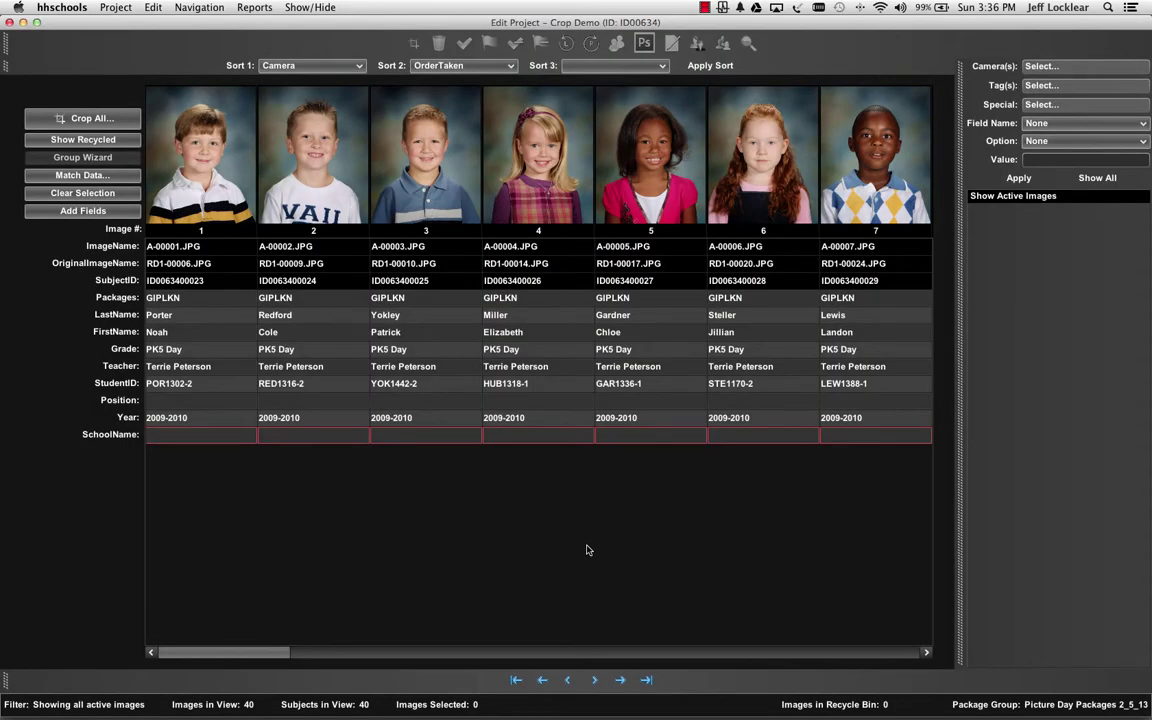
Step: Open the crop screen for all images, page through the 8x10 Vertical portraits to images 31–40, and continue to Service Item Crop
left_click(115, 114)
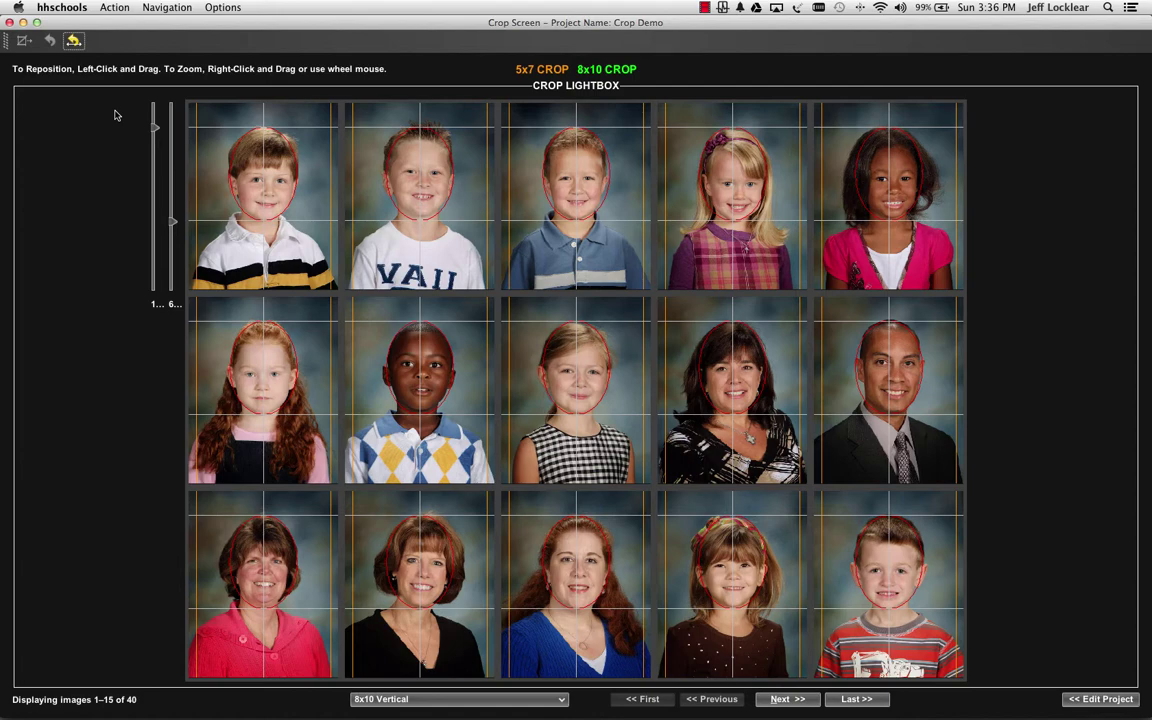
key("Page_Down")
key("Page_Down")
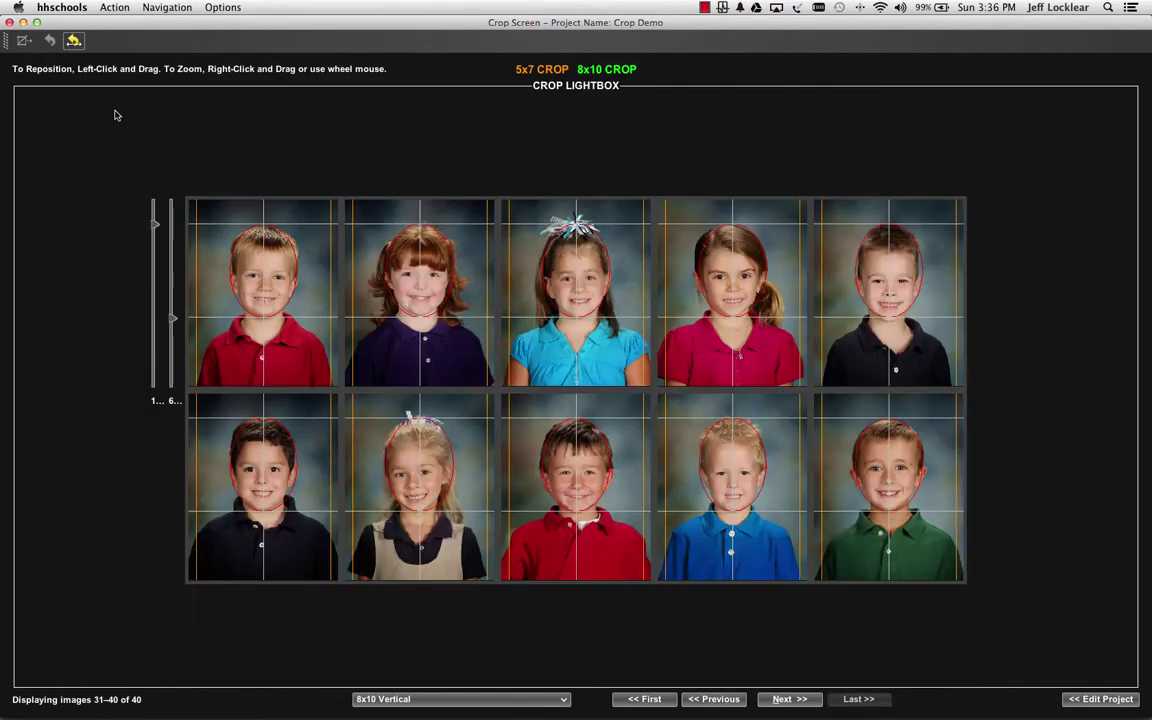
key("Page_Down")
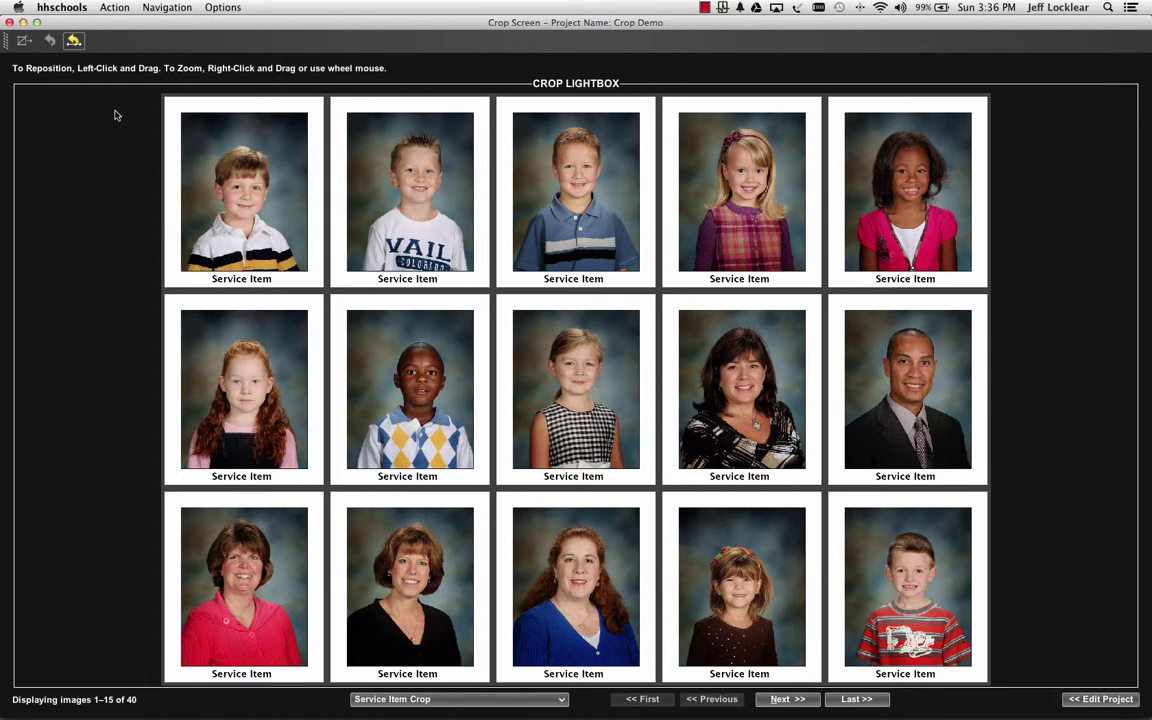
Step: Clear all cropping for the Service Item Crop product, and review the portraits through images 31–40 and back to images 1–15
left_click(200, 156)
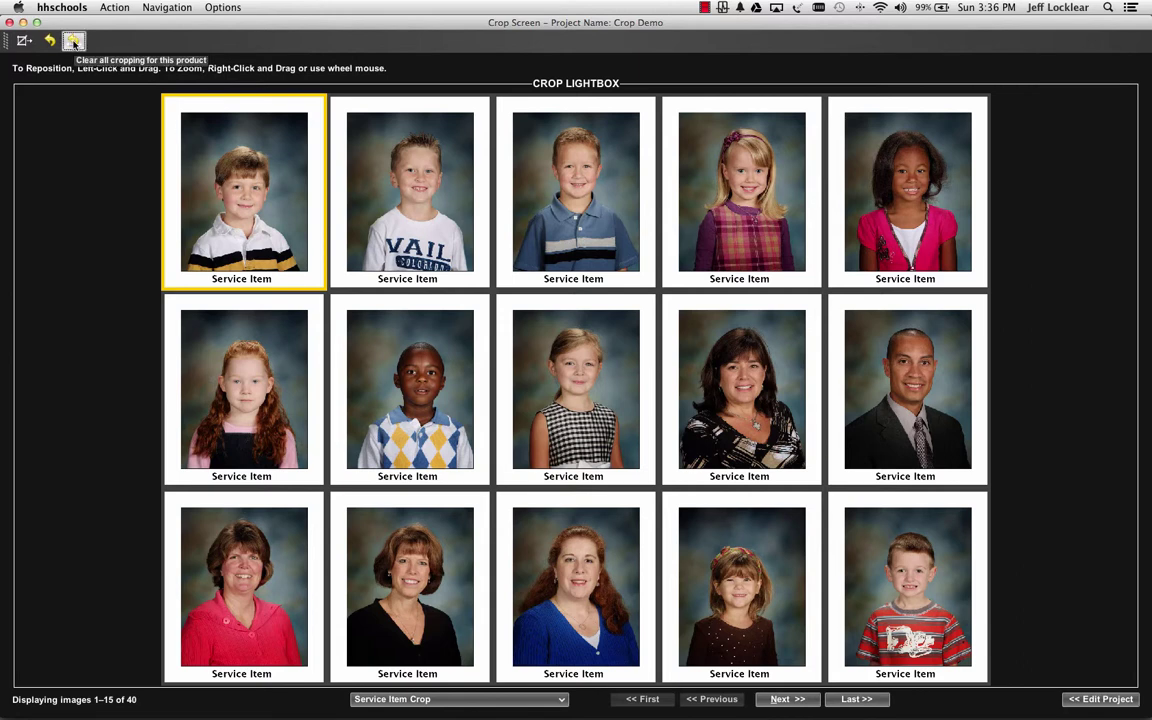
left_click(73, 42)
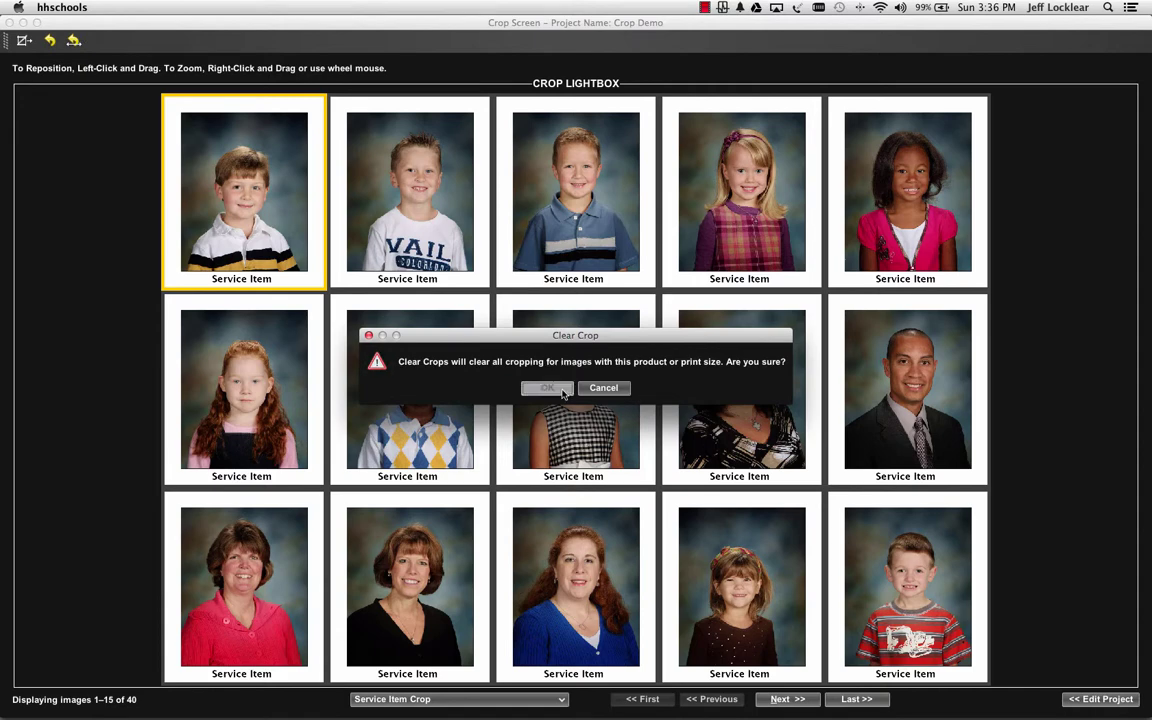
left_click(562, 392)
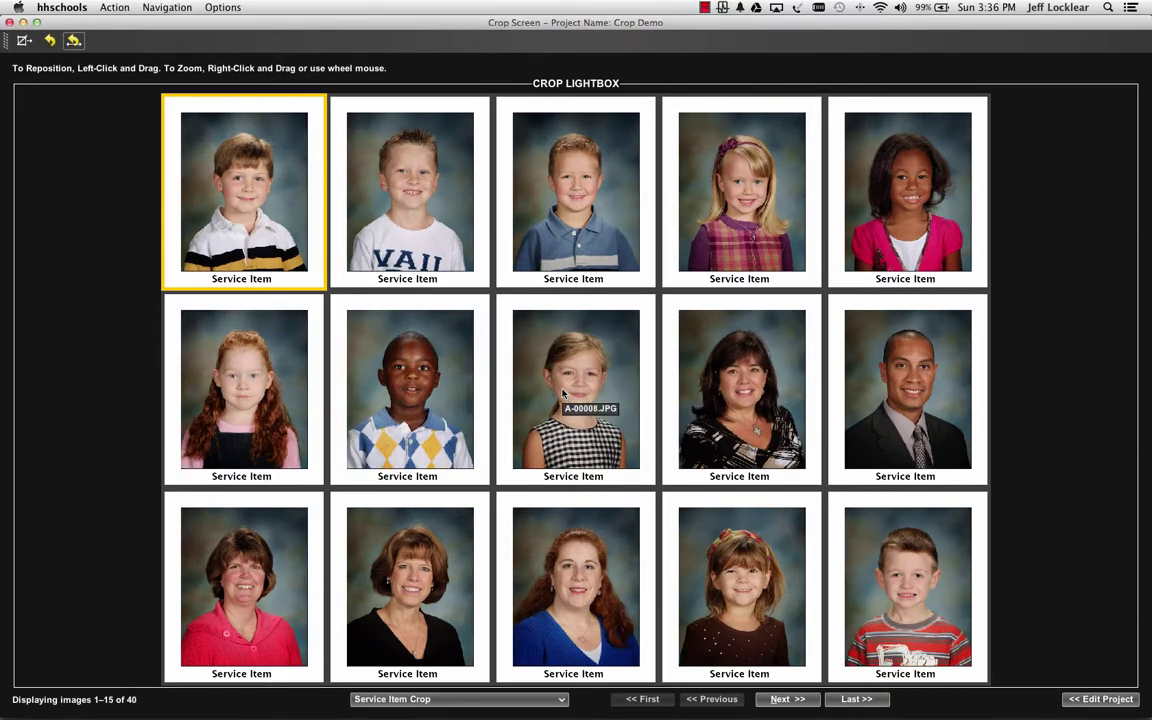
left_click(785, 699)
left_click(795, 700)
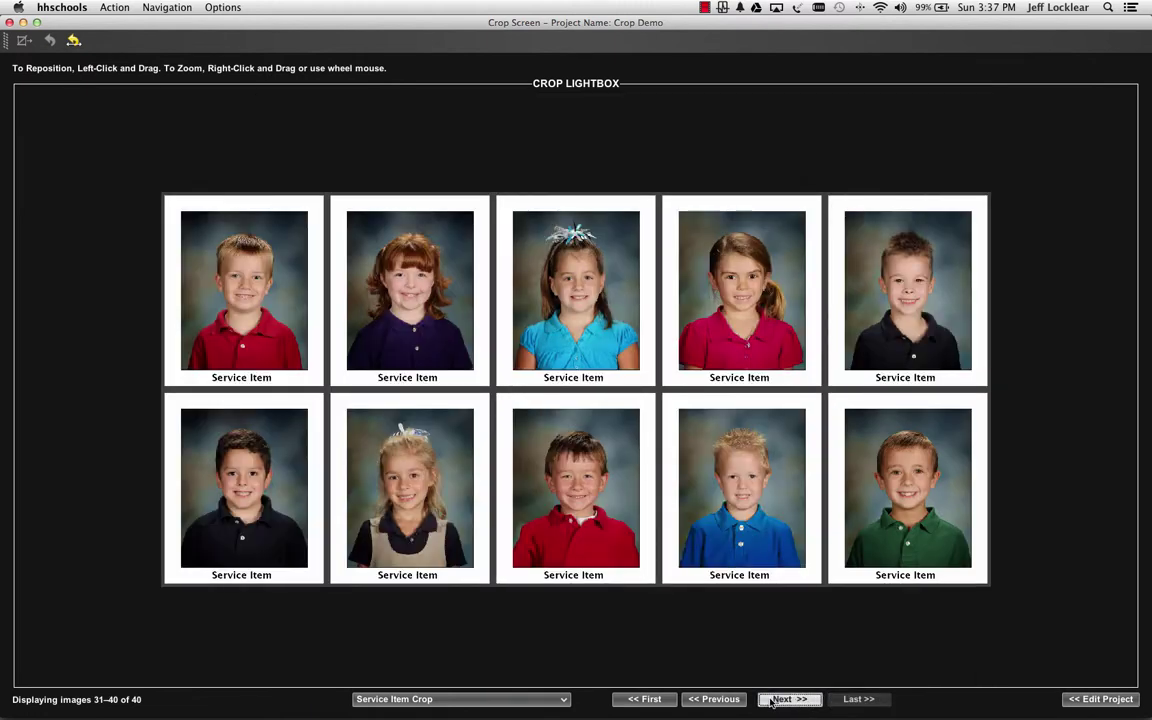
left_click(710, 700)
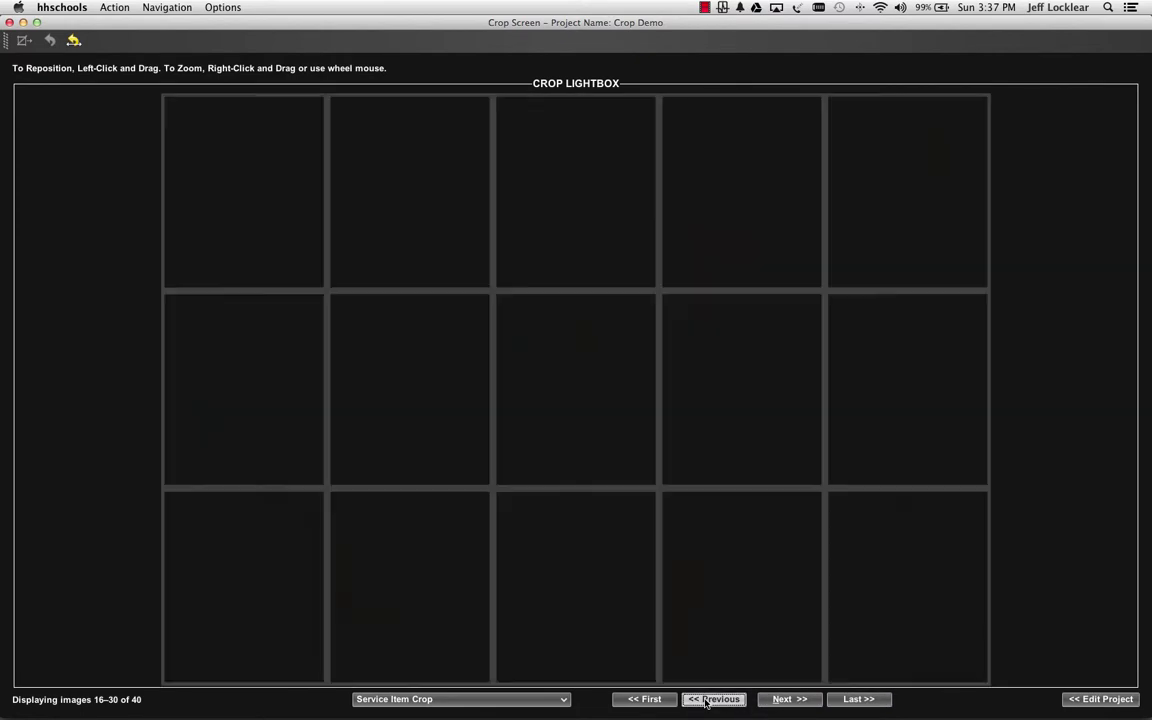
left_click(710, 700)
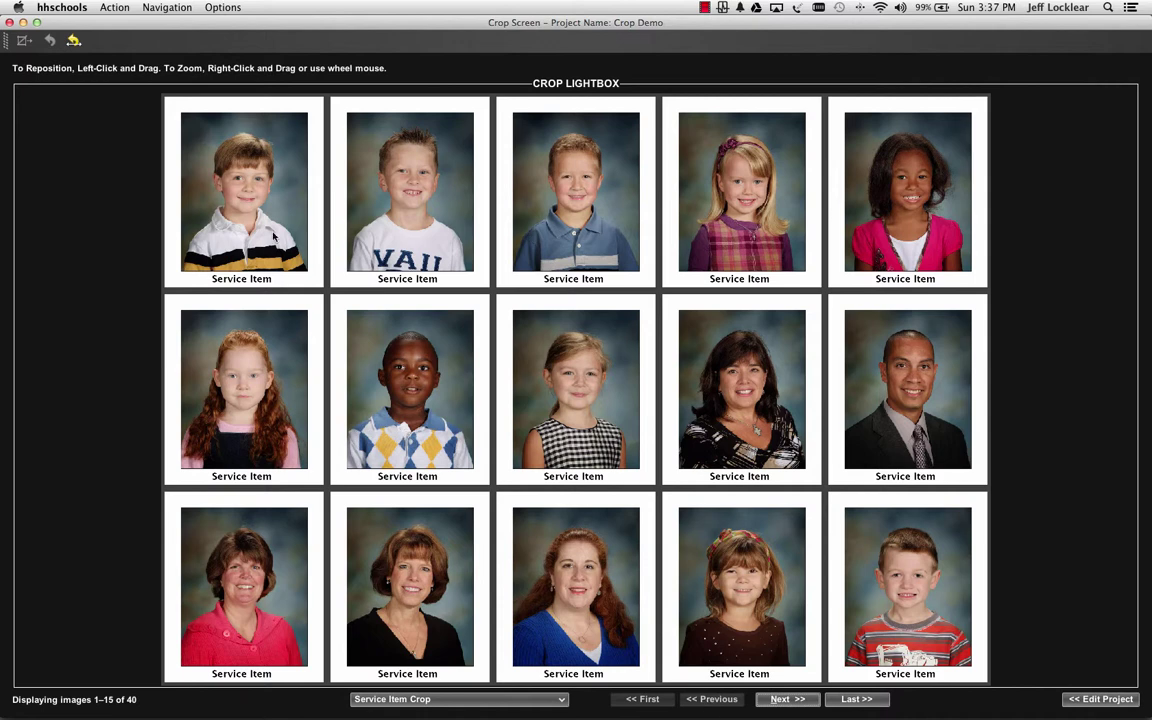
Step: Enlarge the first Service Item portrait, fine-tune its size and position, and apply the crop to all remaining images with Crop Forward
scroll(263, 221, "up", 4)
scroll(263, 222, "up", 4)
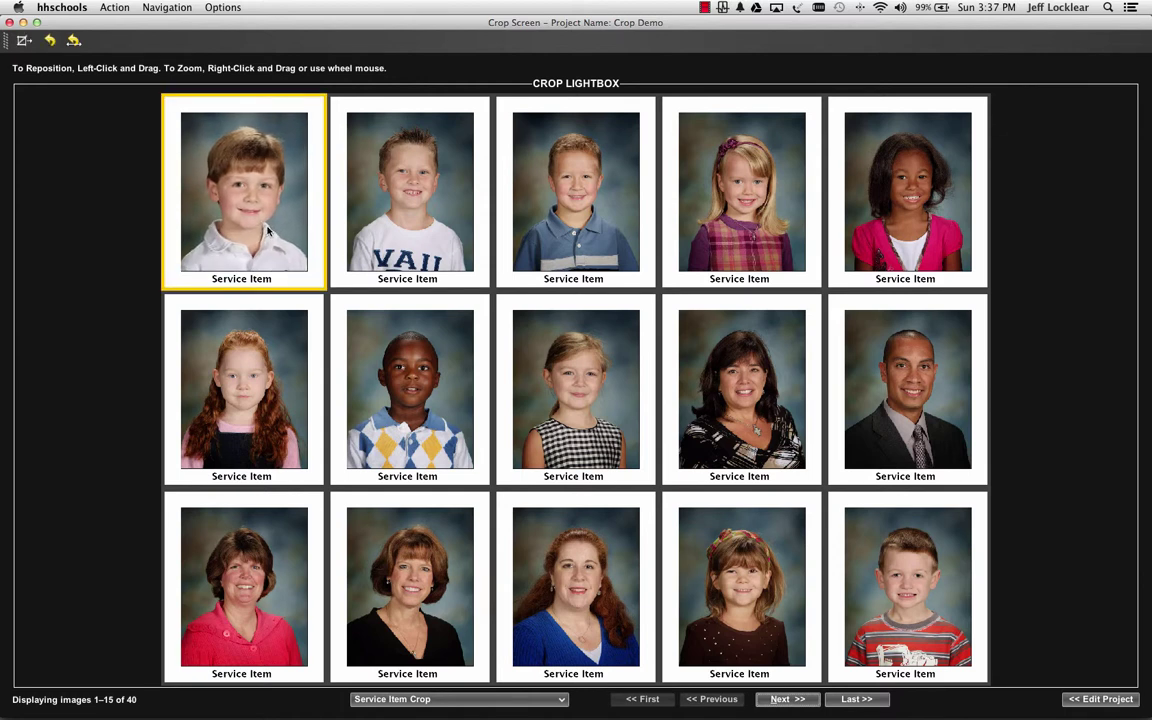
scroll(263, 225, "down", 3)
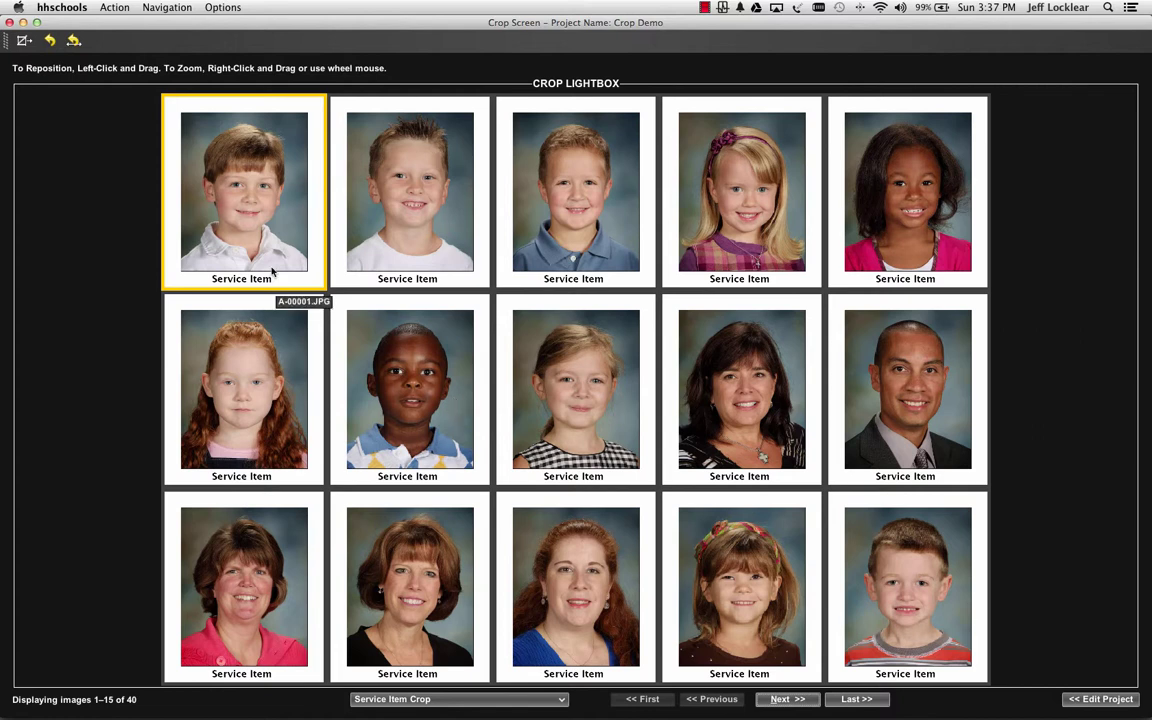
scroll(233, 212, "down", 2)
left_click_drag(262, 240, 264, 241)
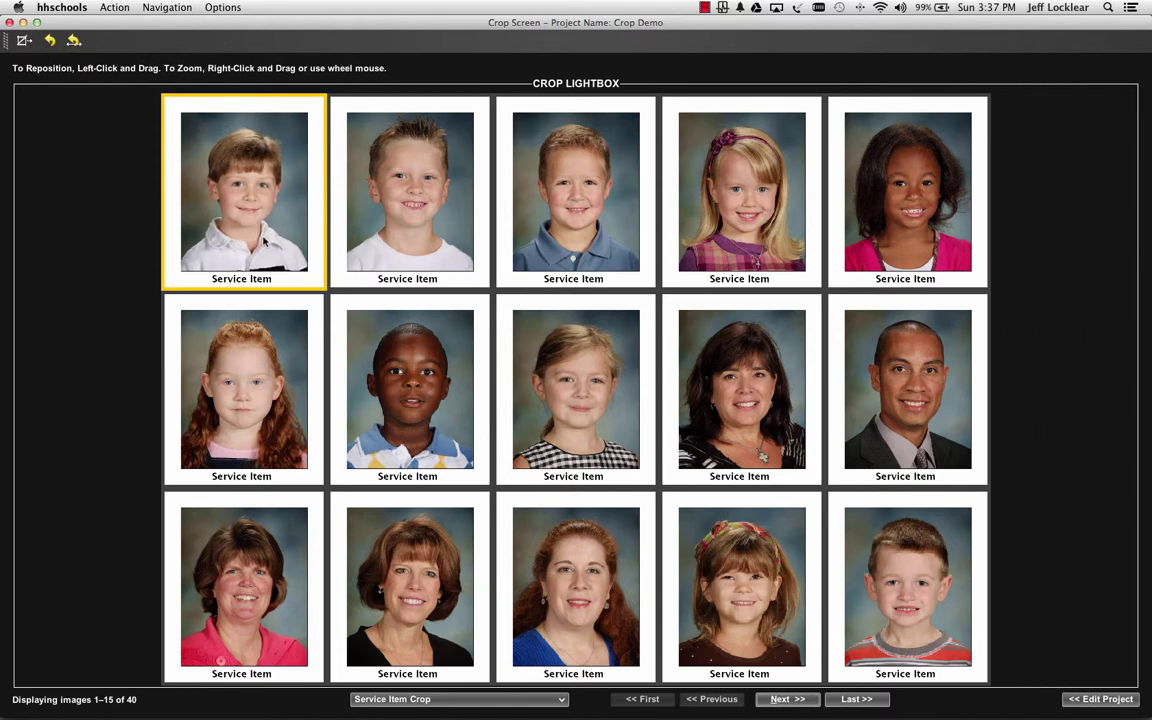
key("super+f")
key("Return")
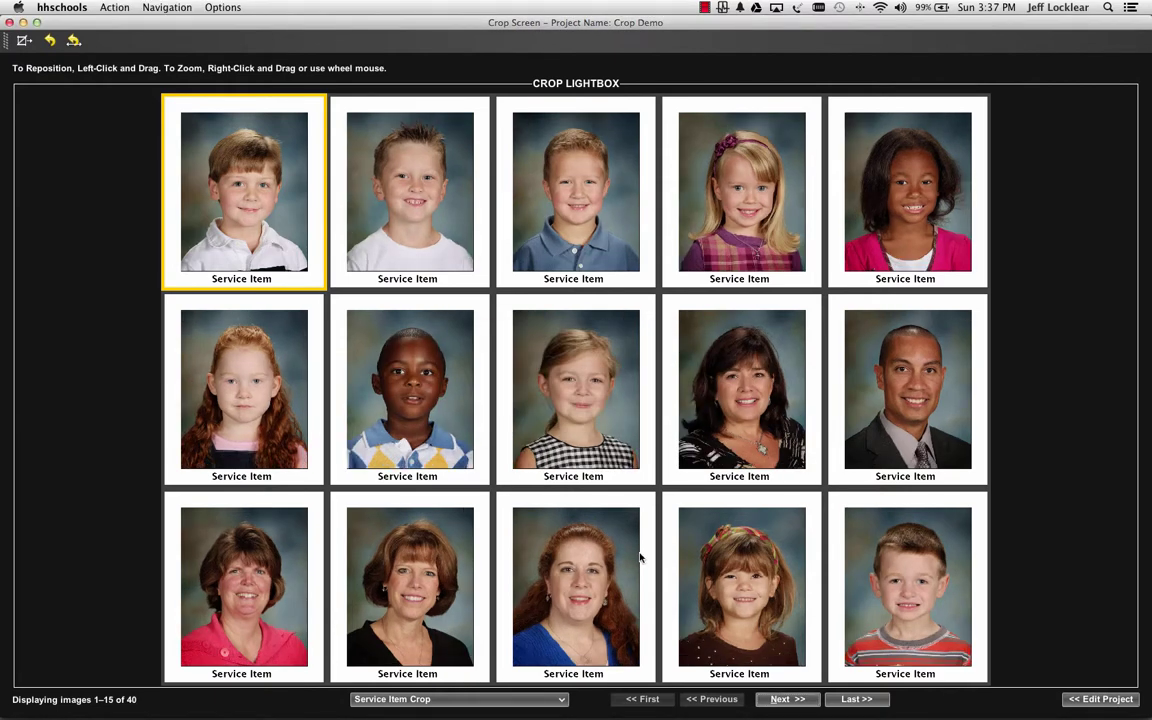
Step: Page through the remaining Service Item portraits to images 31–40 and continue to the Ind 8x10 Cal H Hand Made Paper product
left_click(790, 699)
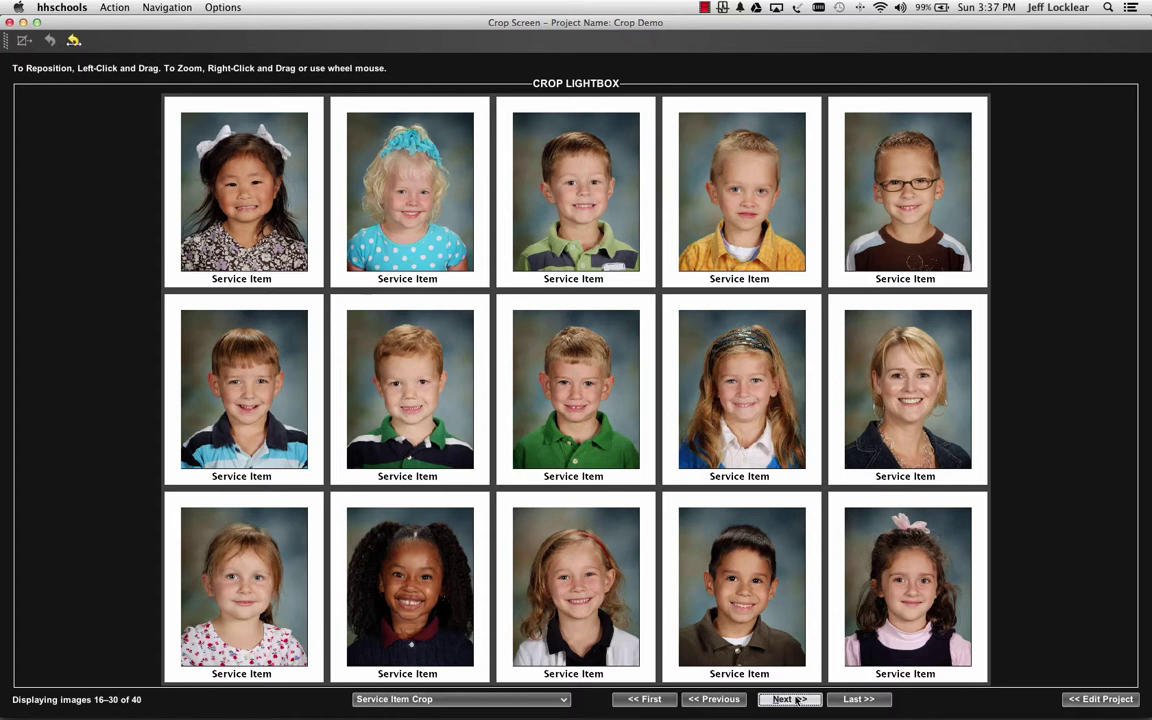
left_click(795, 700)
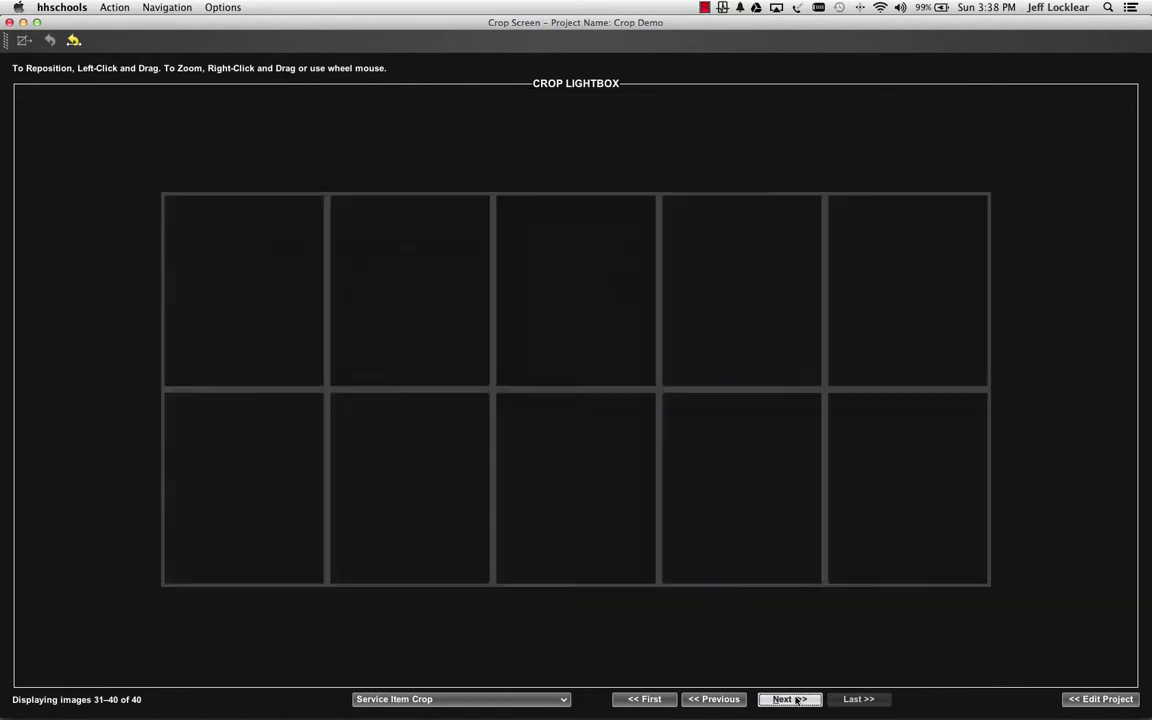
left_click(789, 699)
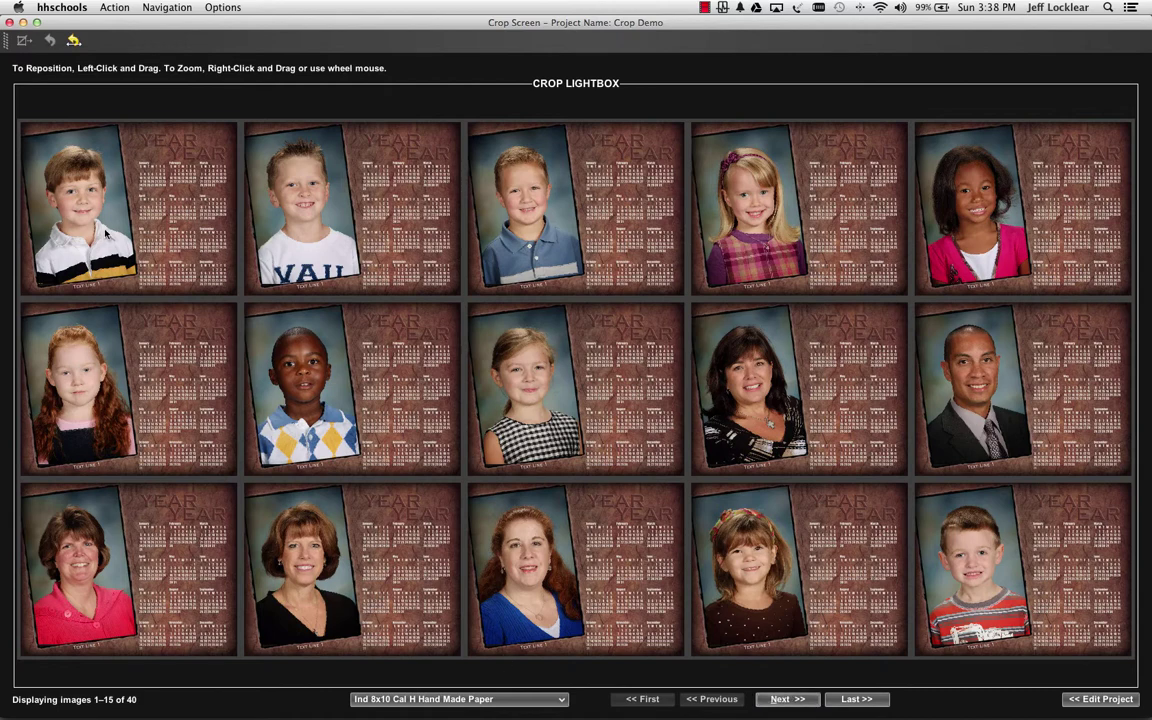
Step: Slightly enlarge and reposition the first calendar portrait, crop forward, and page through all images to Ind 10x4 Dry Erase Locker Magnet Torn Paper
left_click_drag(106, 233, 102, 236)
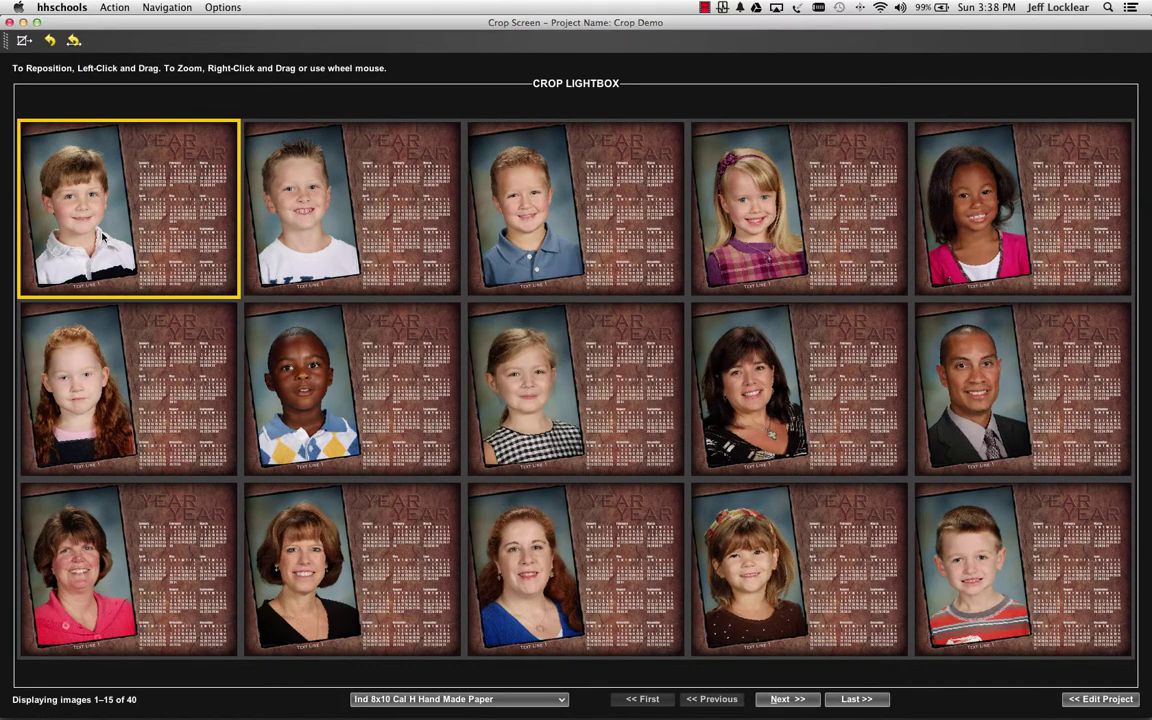
key("Page_Down")
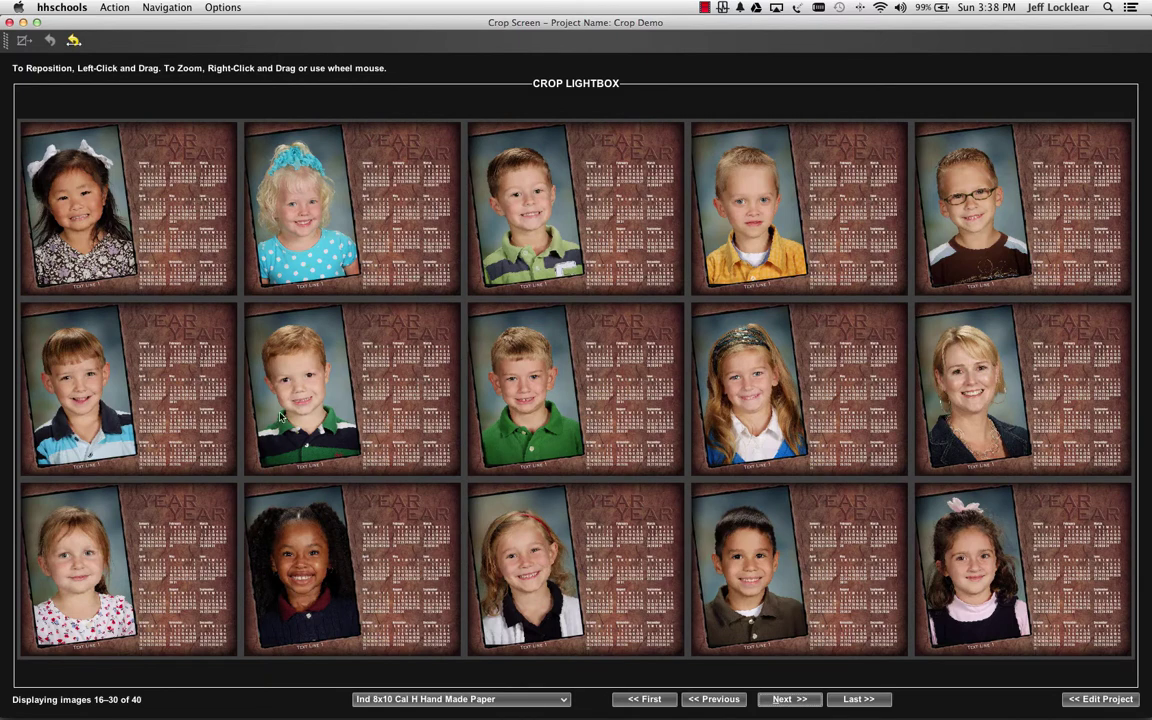
left_click(470, 512)
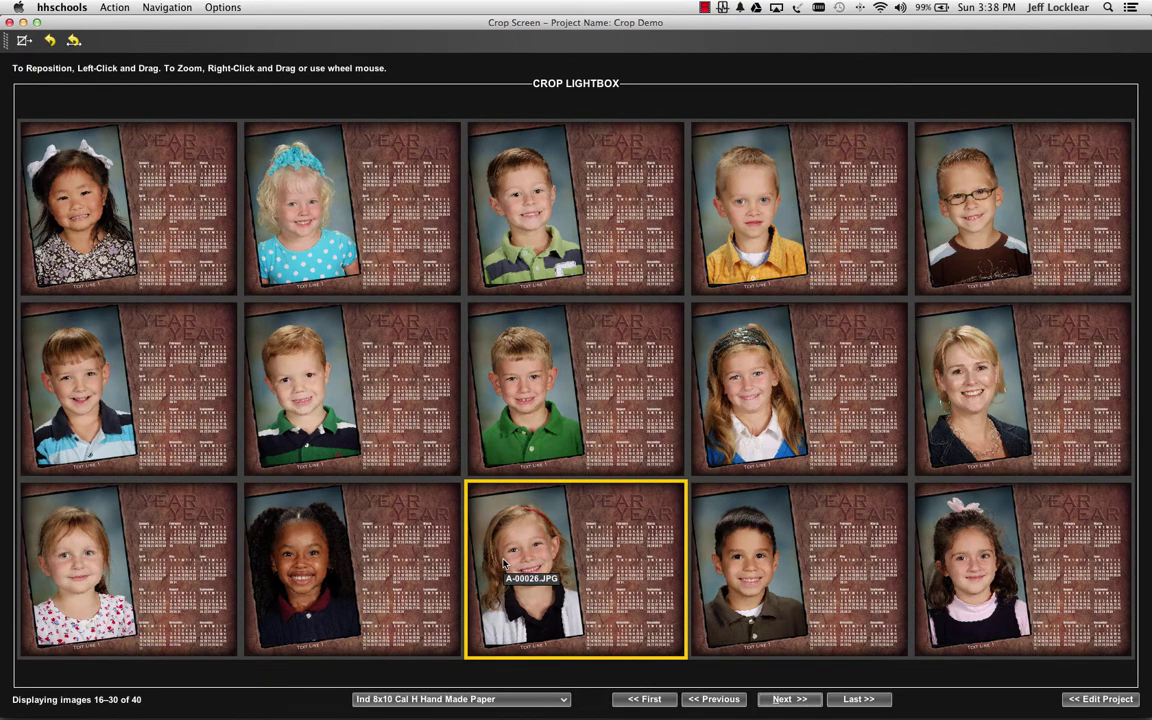
key("Page_Down")
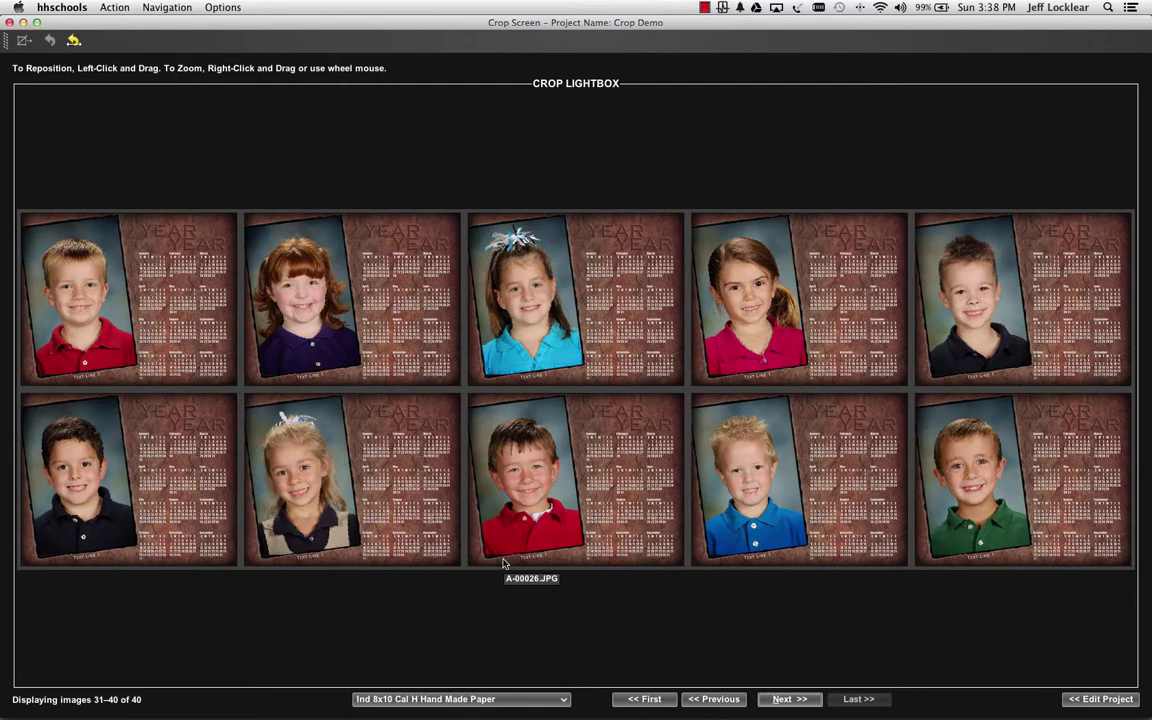
key("Page_Down")
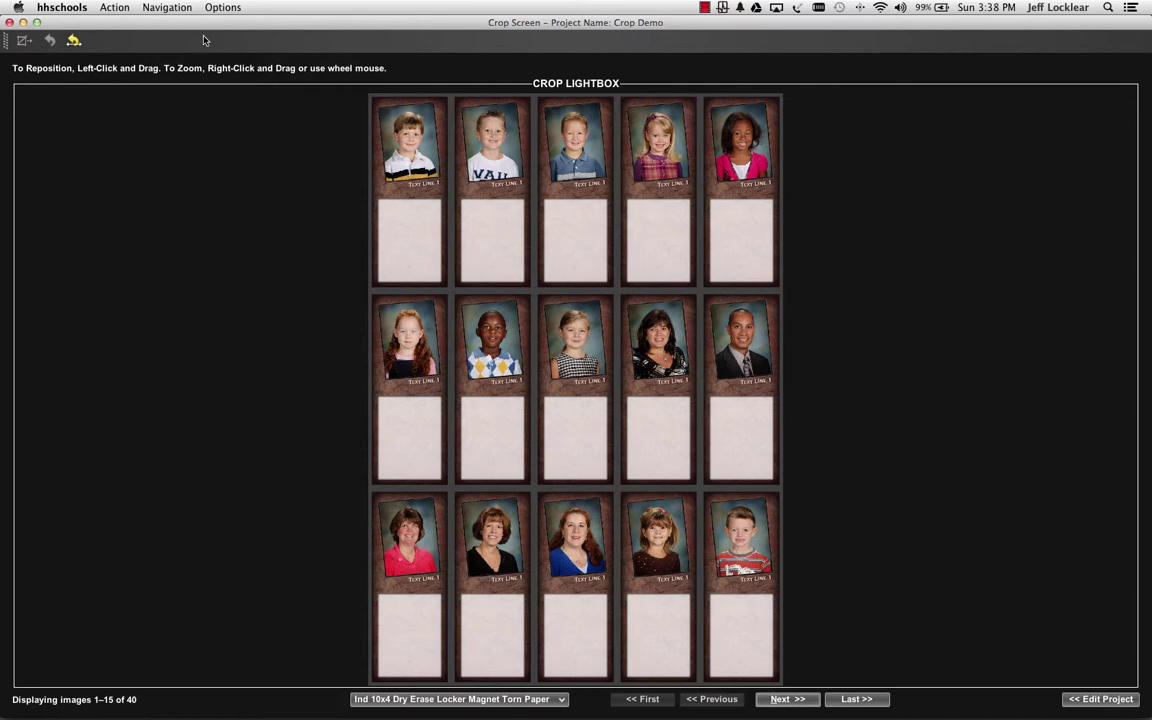
Step: Set the crop lightbox to show 6 images per page
left_click(223, 8)
mouse_move(213, 27)
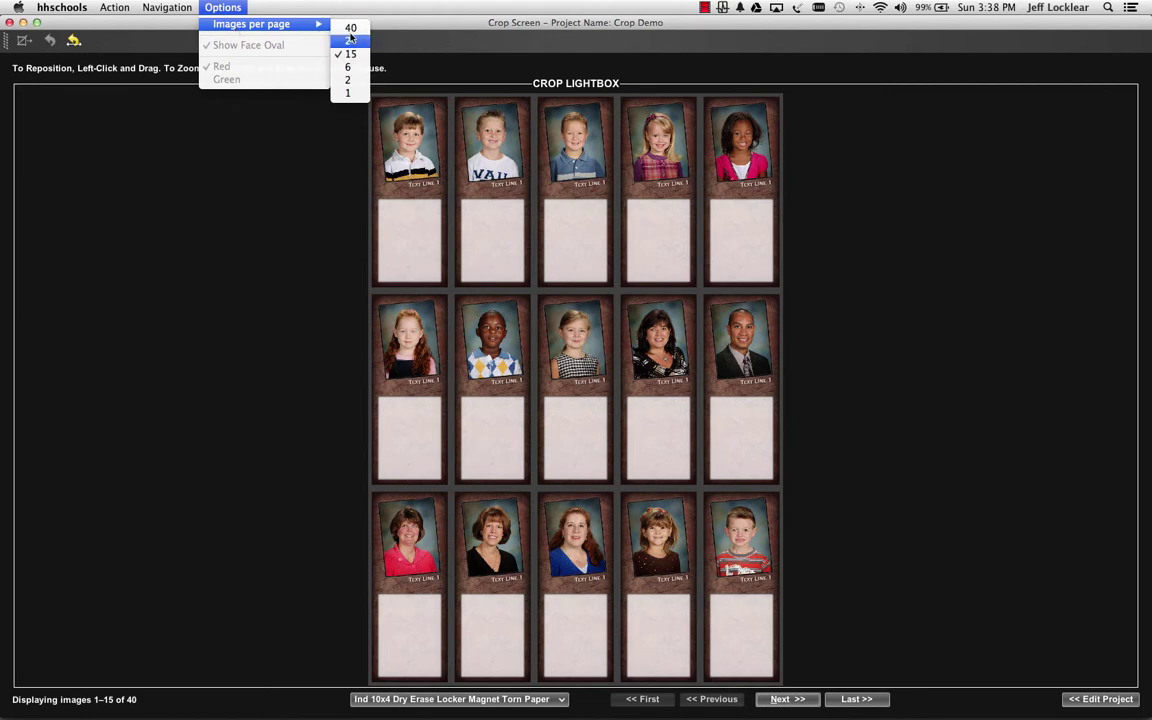
left_click(350, 67)
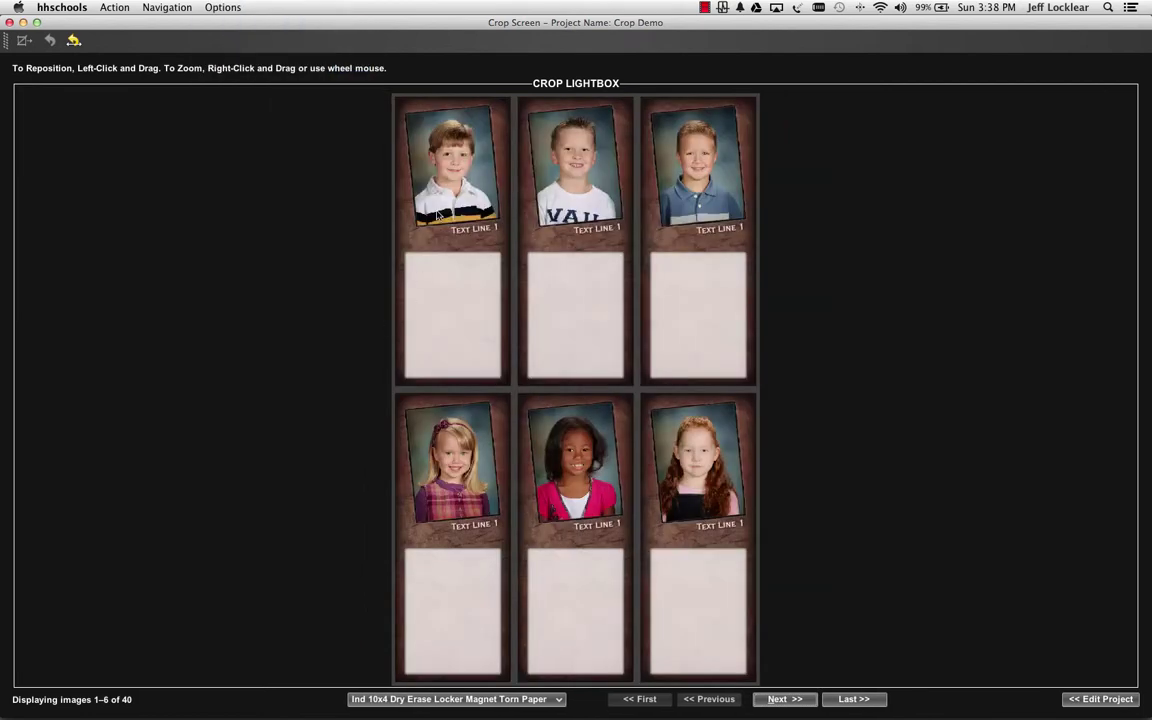
Step: Slightly shrink and reposition the first locker magnet portrait in its frame, and apply Crop Forward to all remaining images
left_click(438, 214)
left_click_drag(438, 214, 452, 196)
key("super+f")
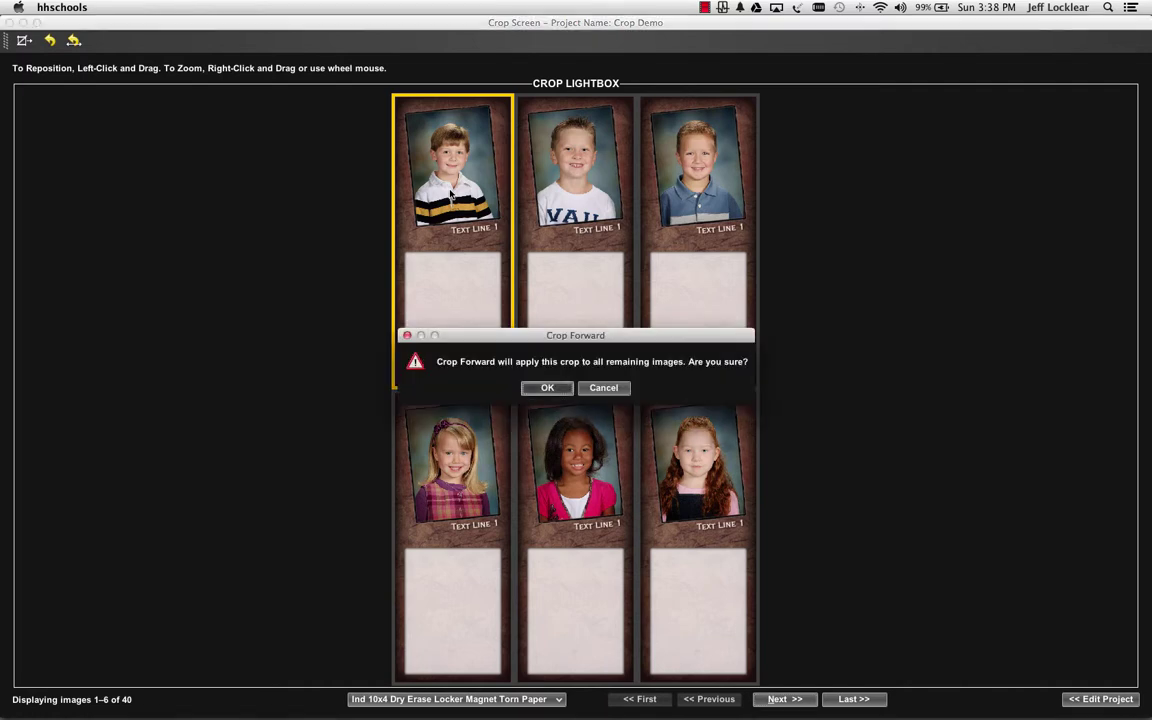
key("Return")
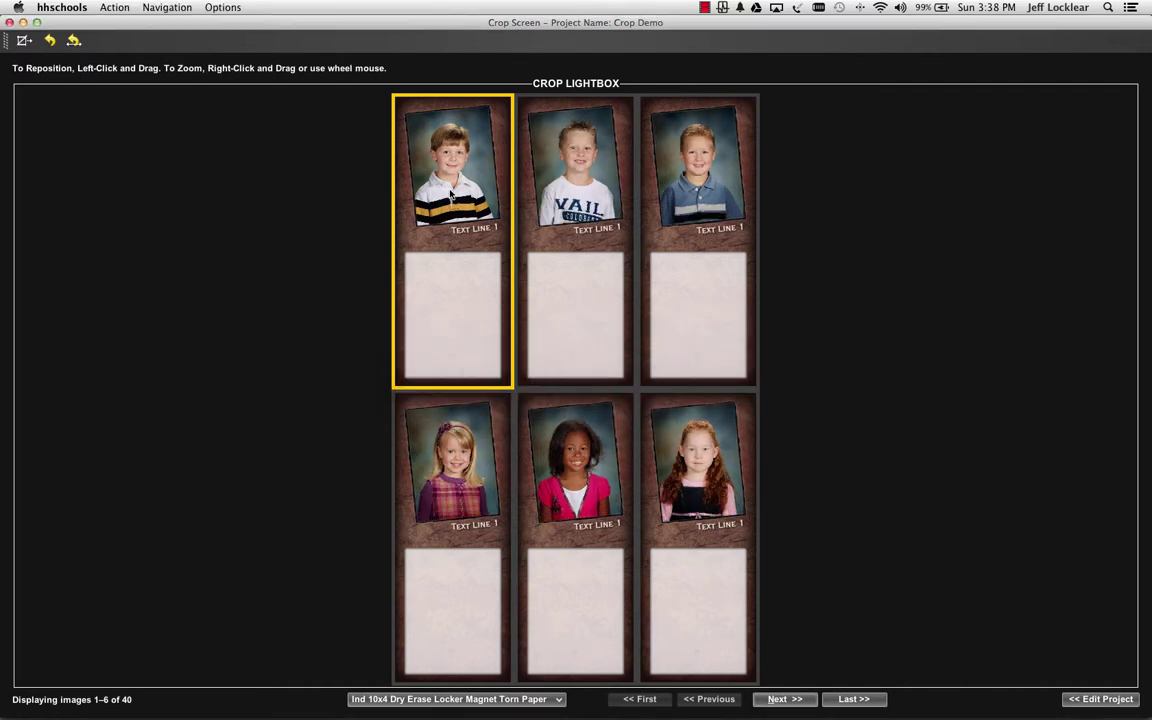
Step: Page through the locker magnet portraits to images 37–40 and continue to the Ind Neoprene Mouse Pad Image Only product
key("alt+n")
key("alt+n")
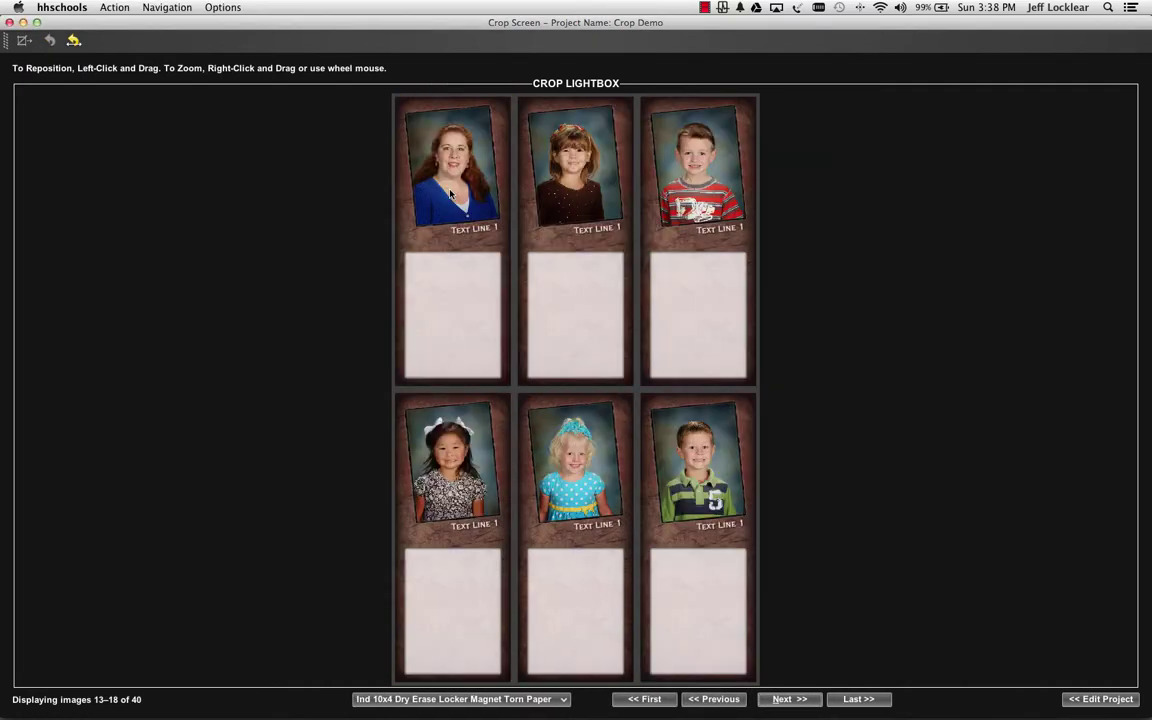
key("alt+n")
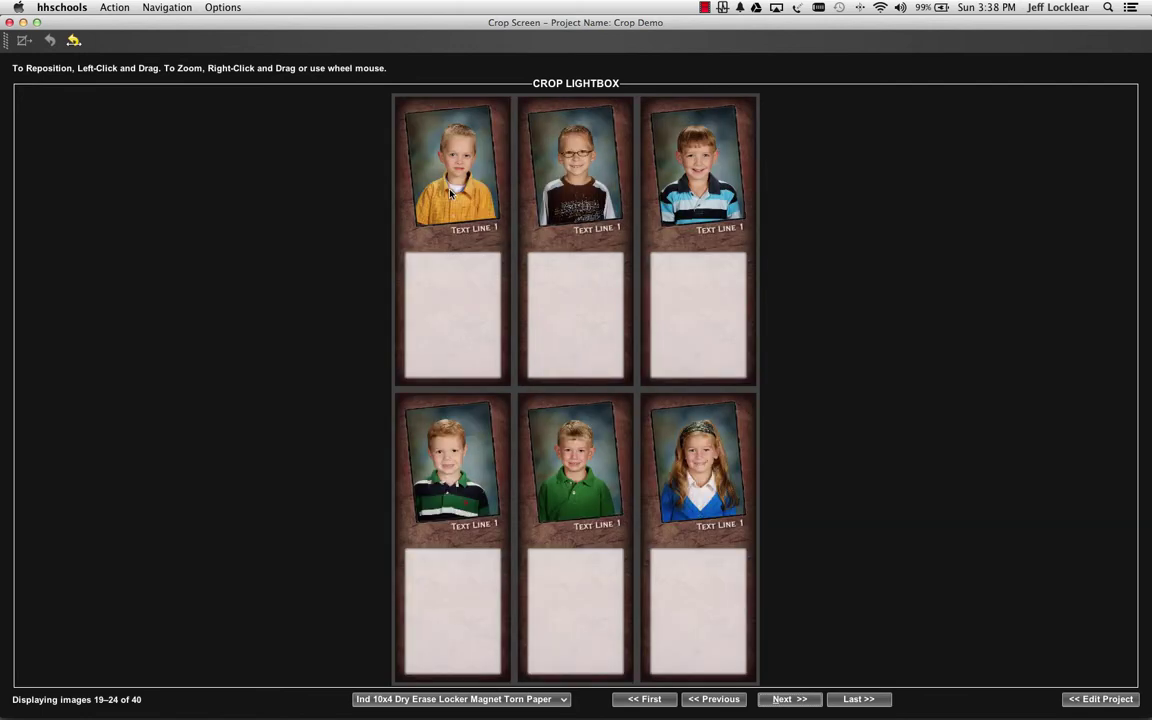
key("alt+n")
key("alt+n")
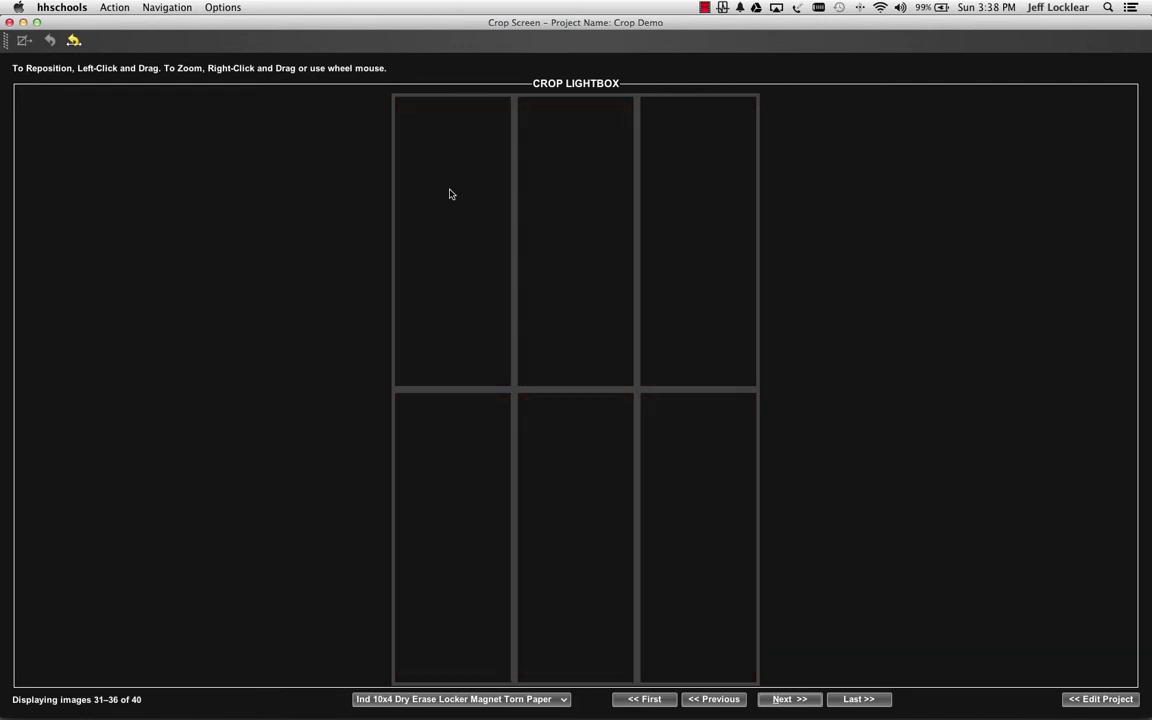
key("alt+n")
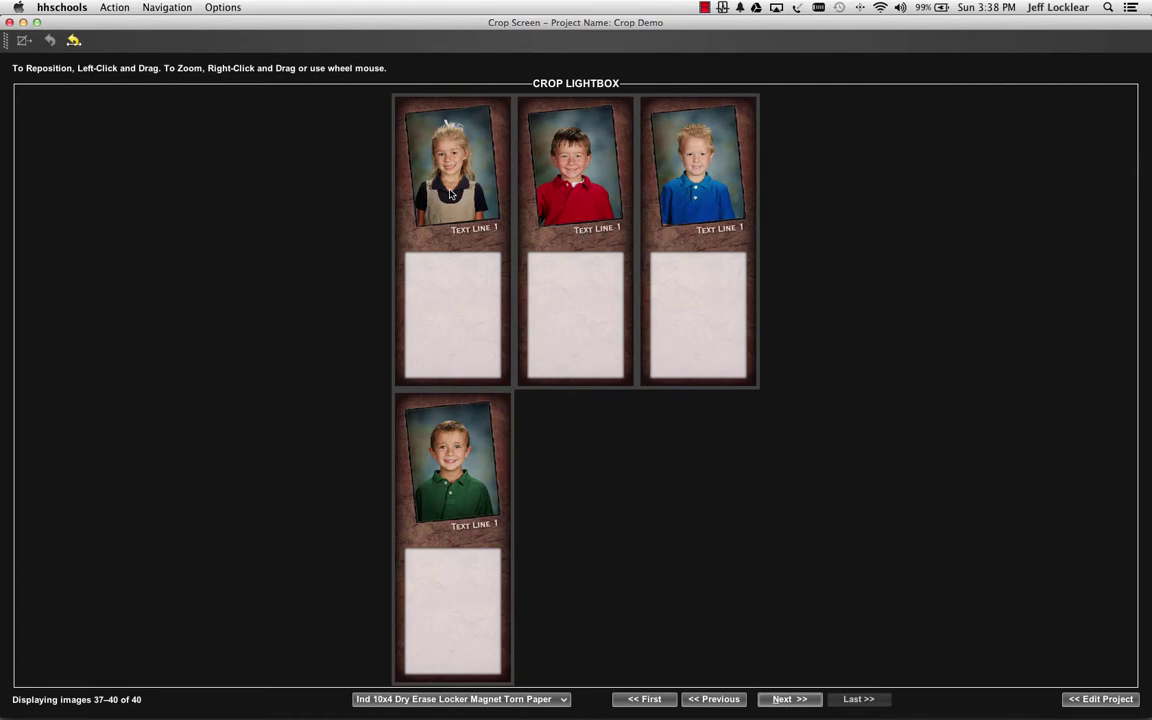
key("alt+n")
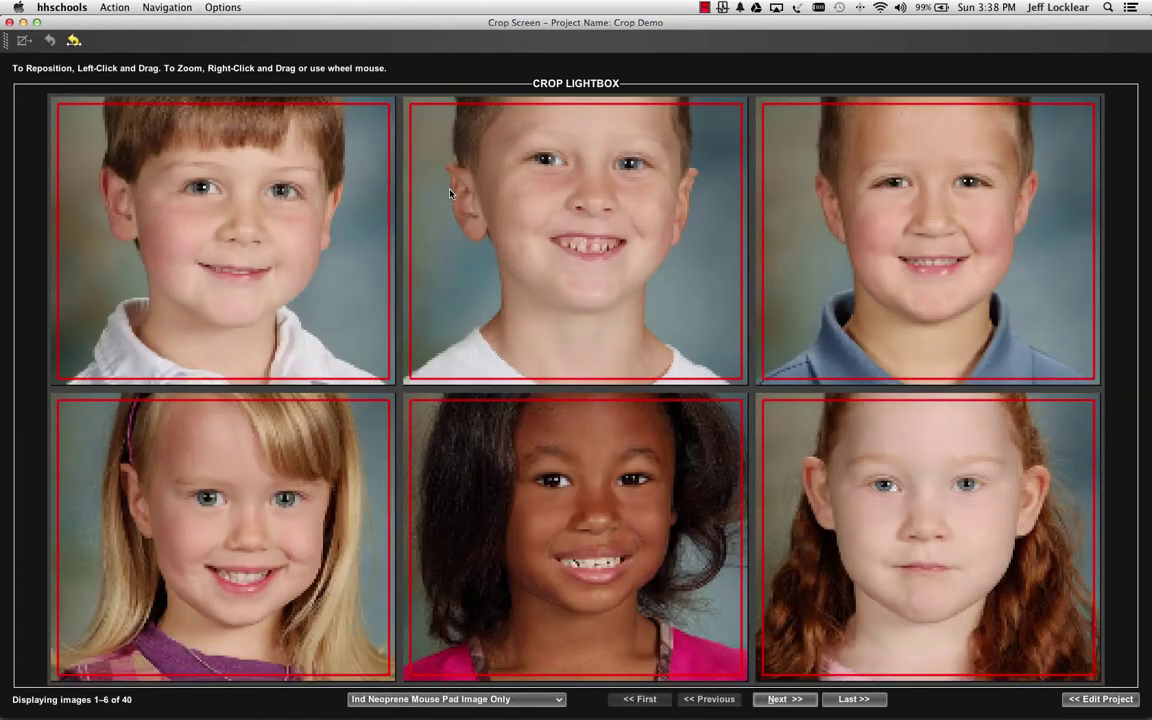
Step: Shrink the first mouse pad portrait, reposition it within its frame, and apply Crop Forward to all remaining images
scroll(280, 250, "down", 3)
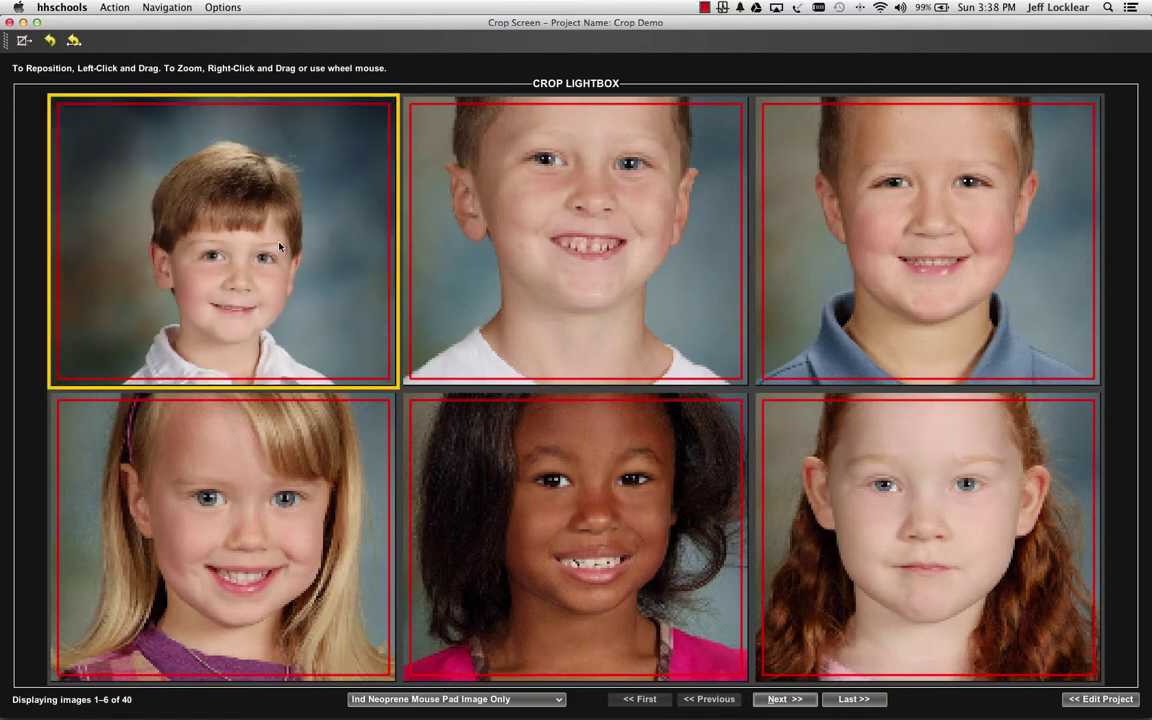
left_click_drag(280, 250, 268, 273)
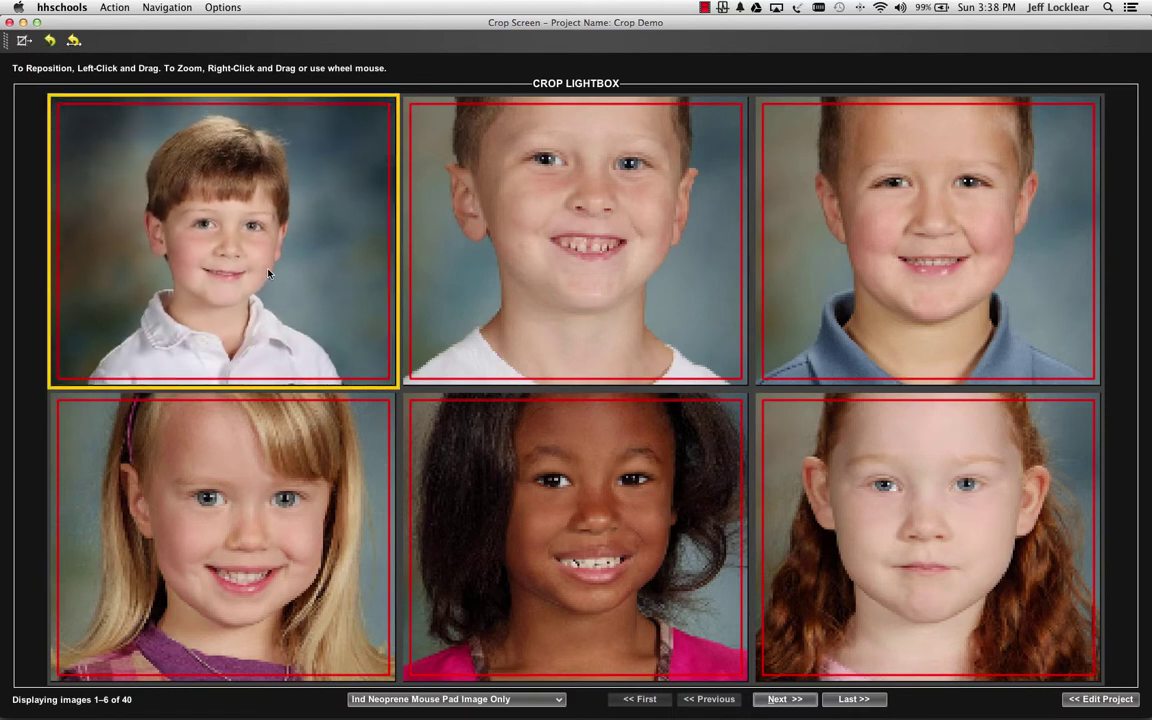
key("super+f")
key("Return")
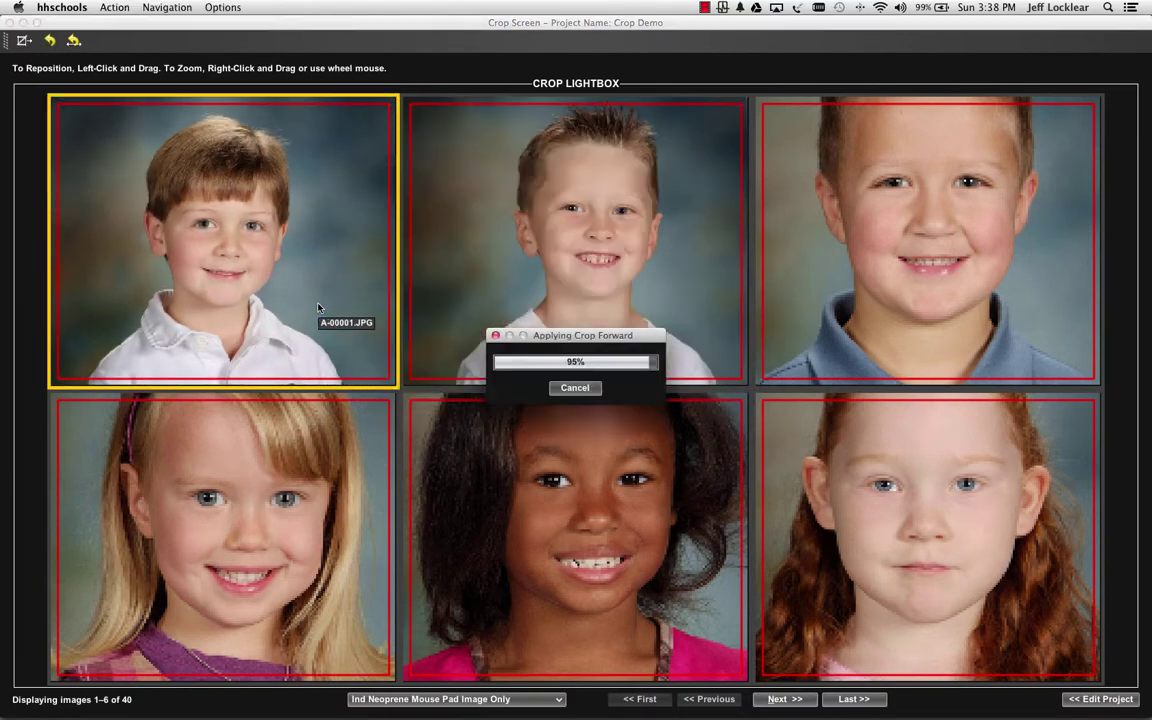
Step: Nudge the second mouse pad portrait slightly, and page through all images to the Ind 3x3 Magnet without text Grunge product
left_click(561, 300)
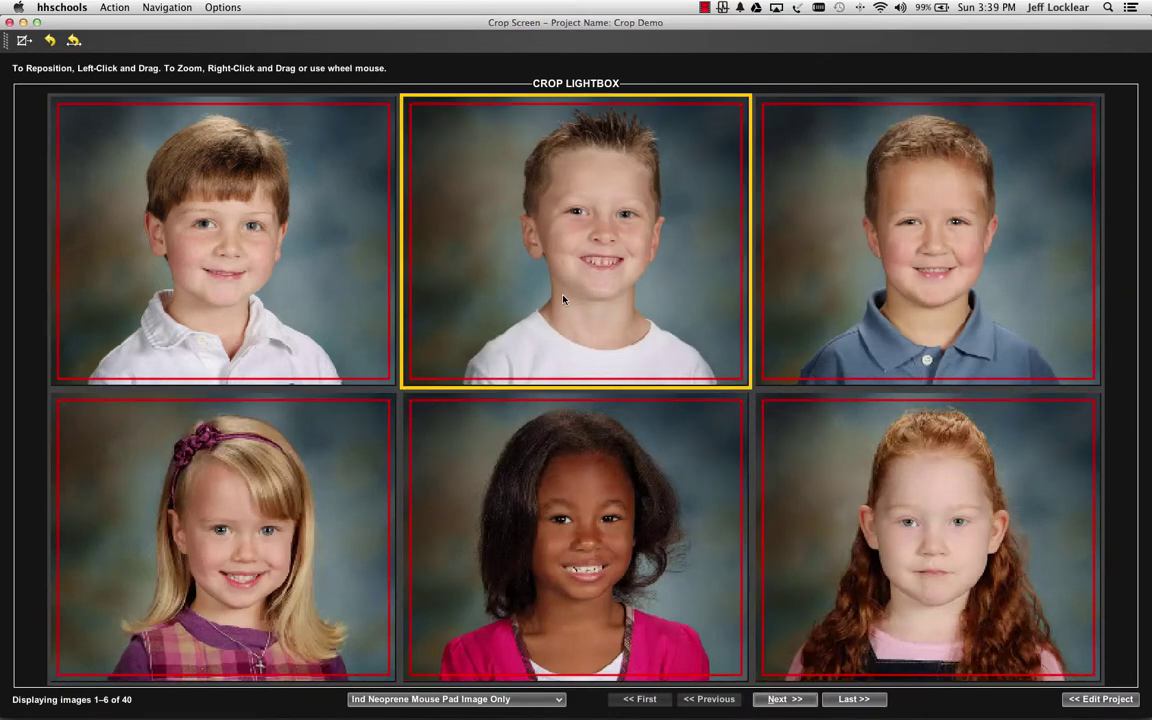
scroll(586, 321, "down", 2)
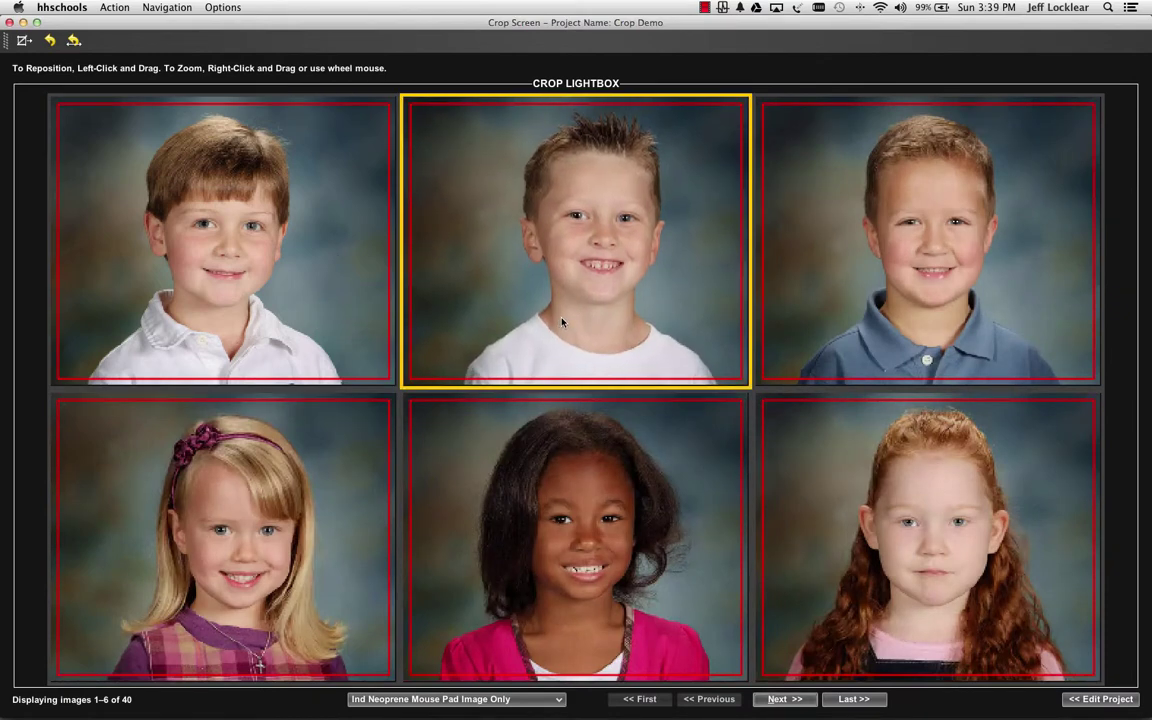
key("Right")
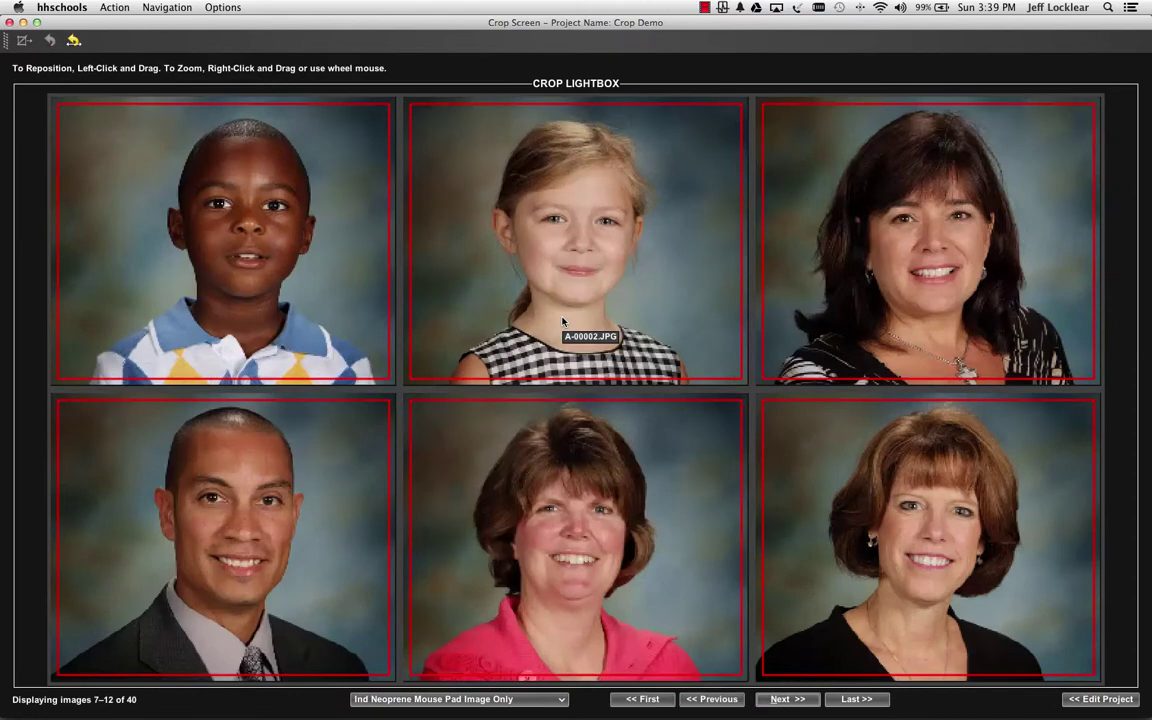
key("Right")
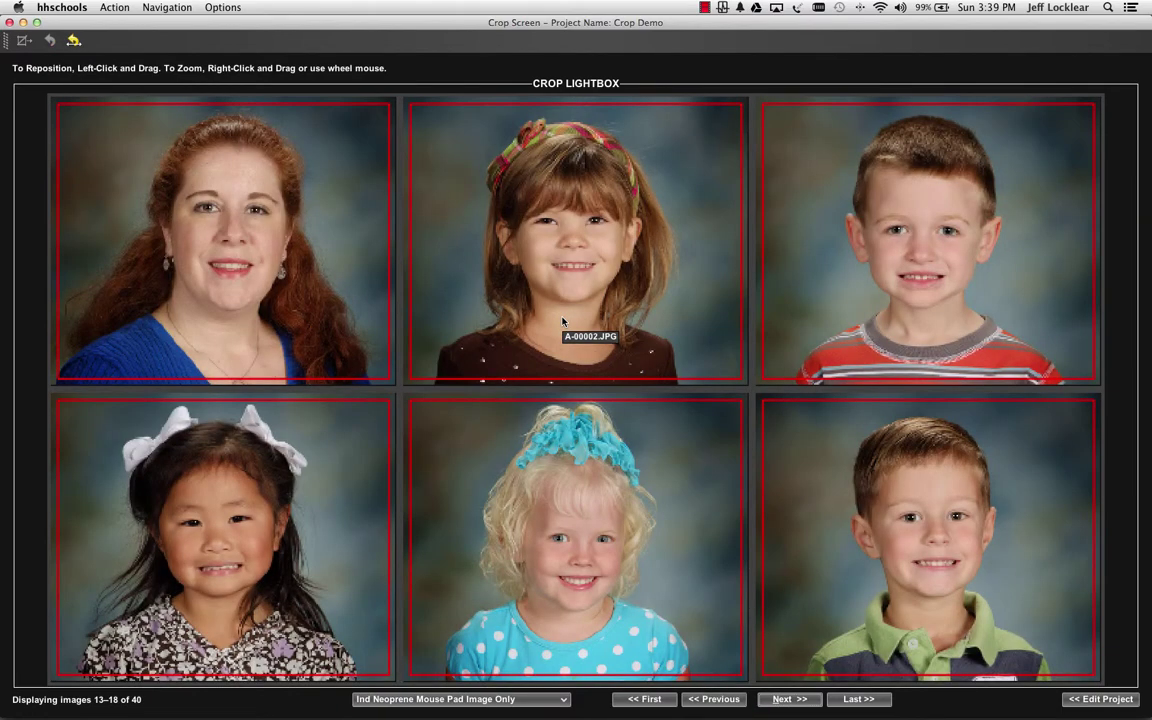
key("Right")
key("Right")
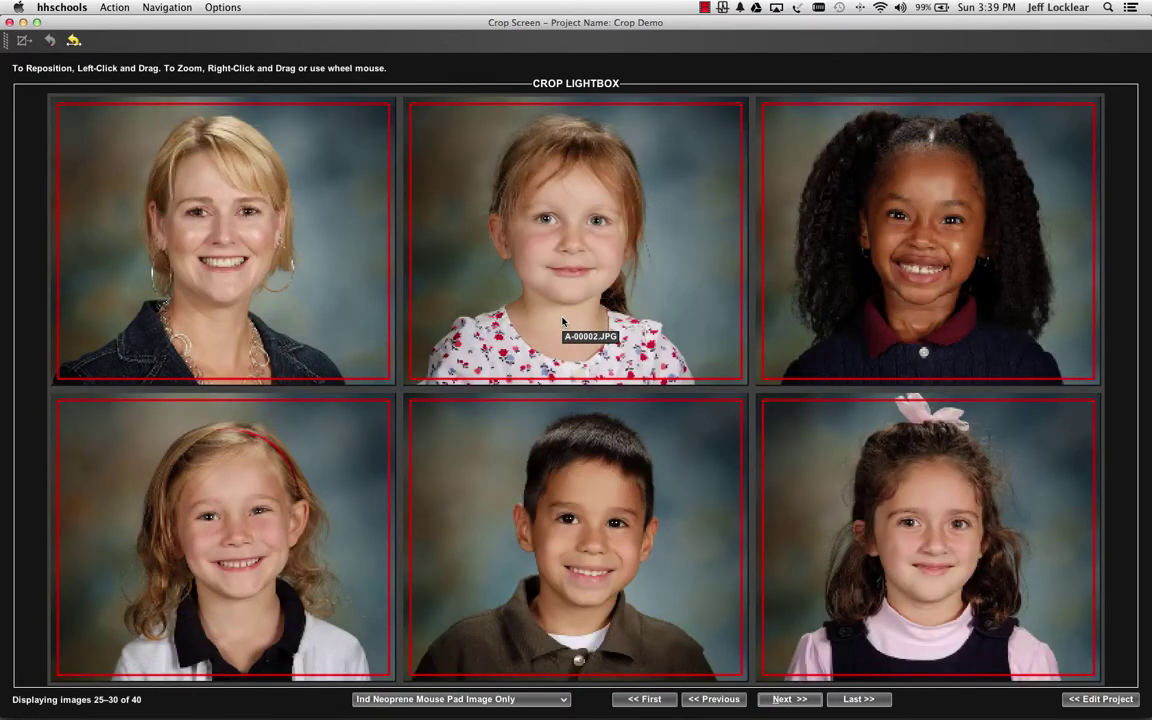
key("Right")
key("Right")
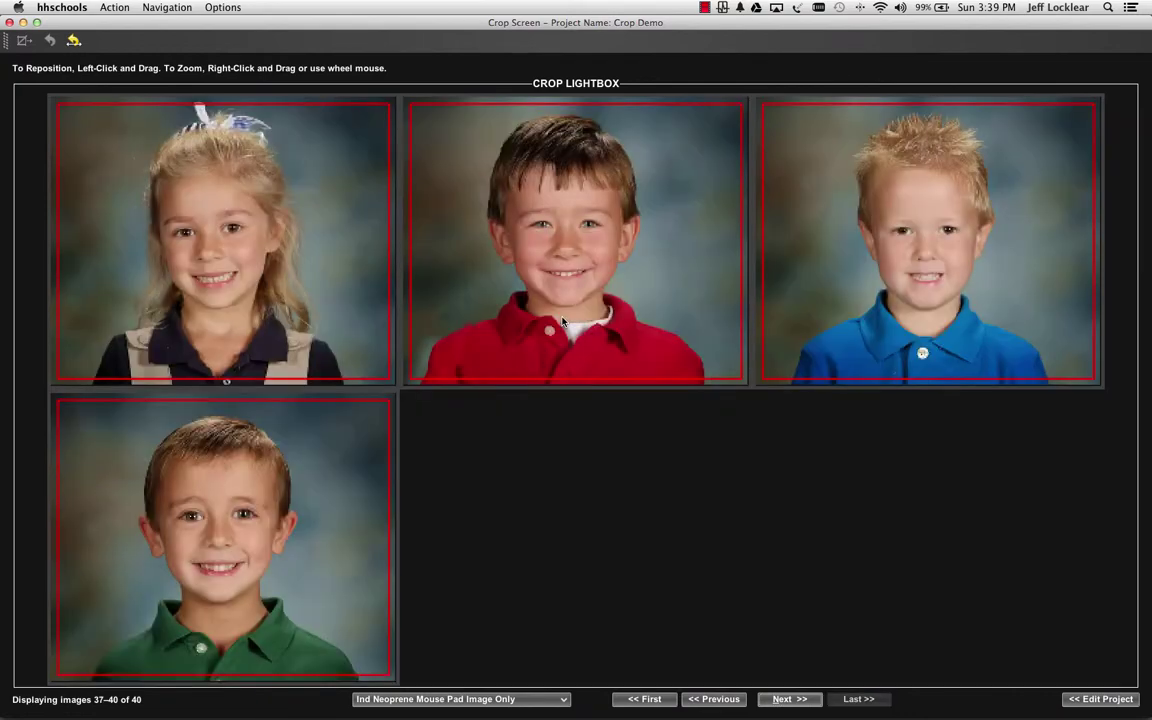
key("Right")
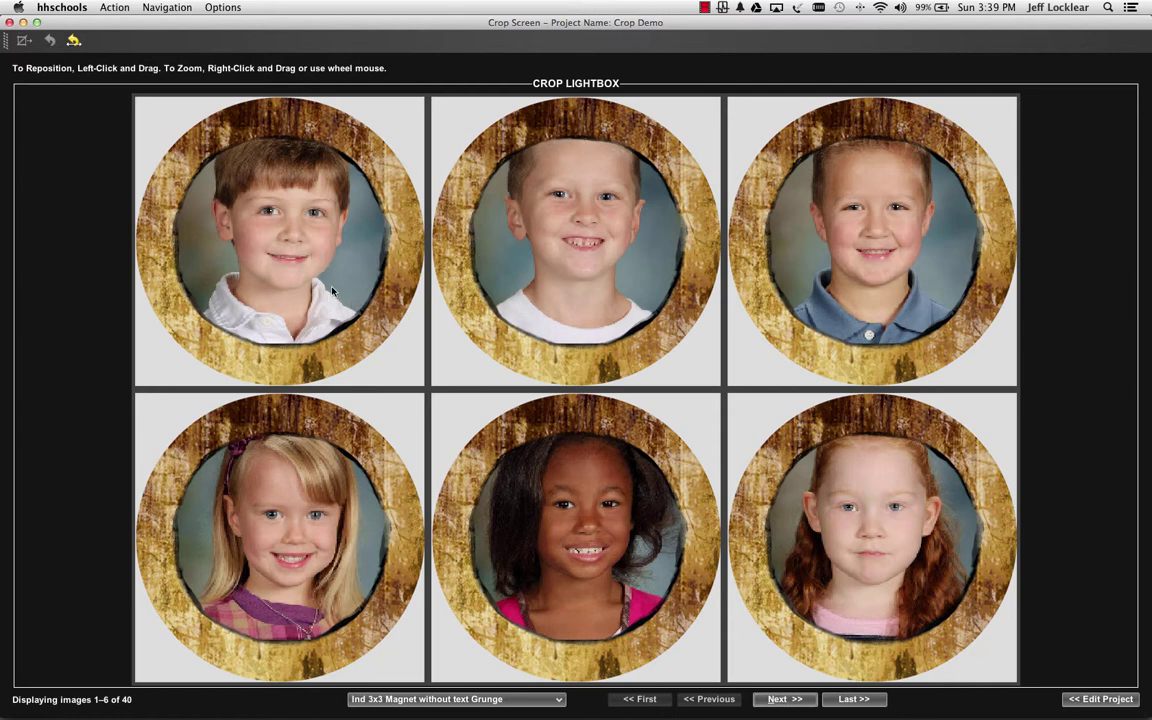
Step: Shrink the first round magnet portrait so the whole head fits inside the frame, and apply Crop Forward to all remaining images
scroll(332, 290, "down", 5)
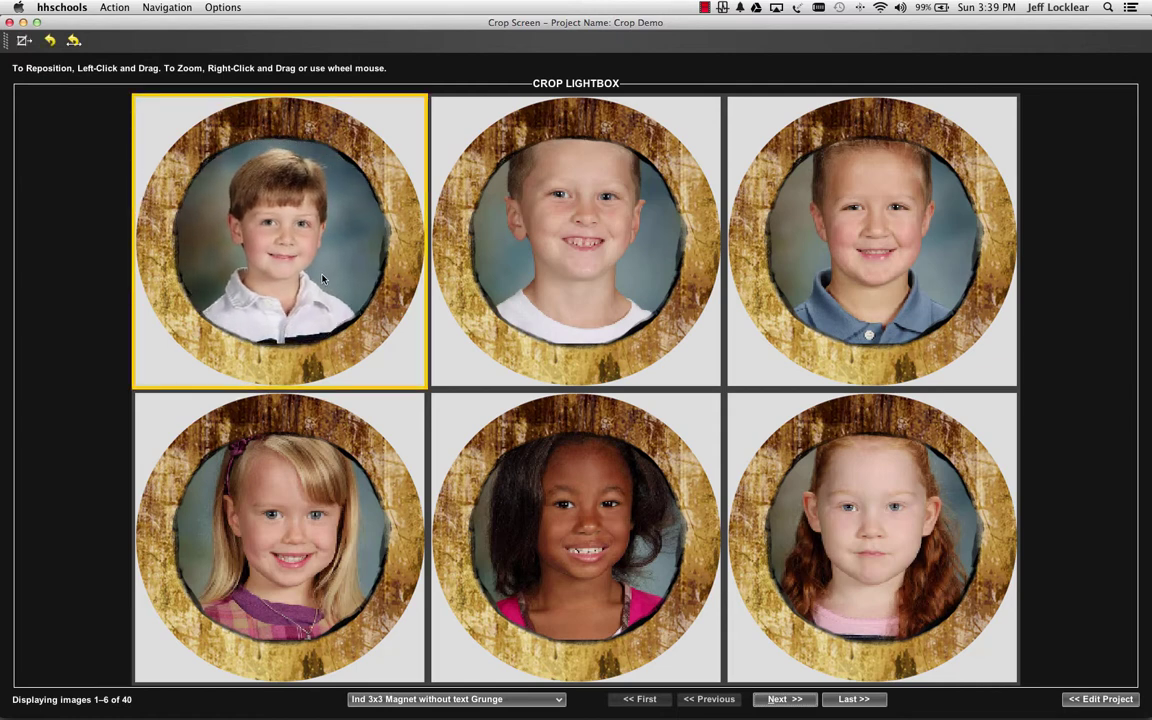
scroll(322, 279, "down", 1)
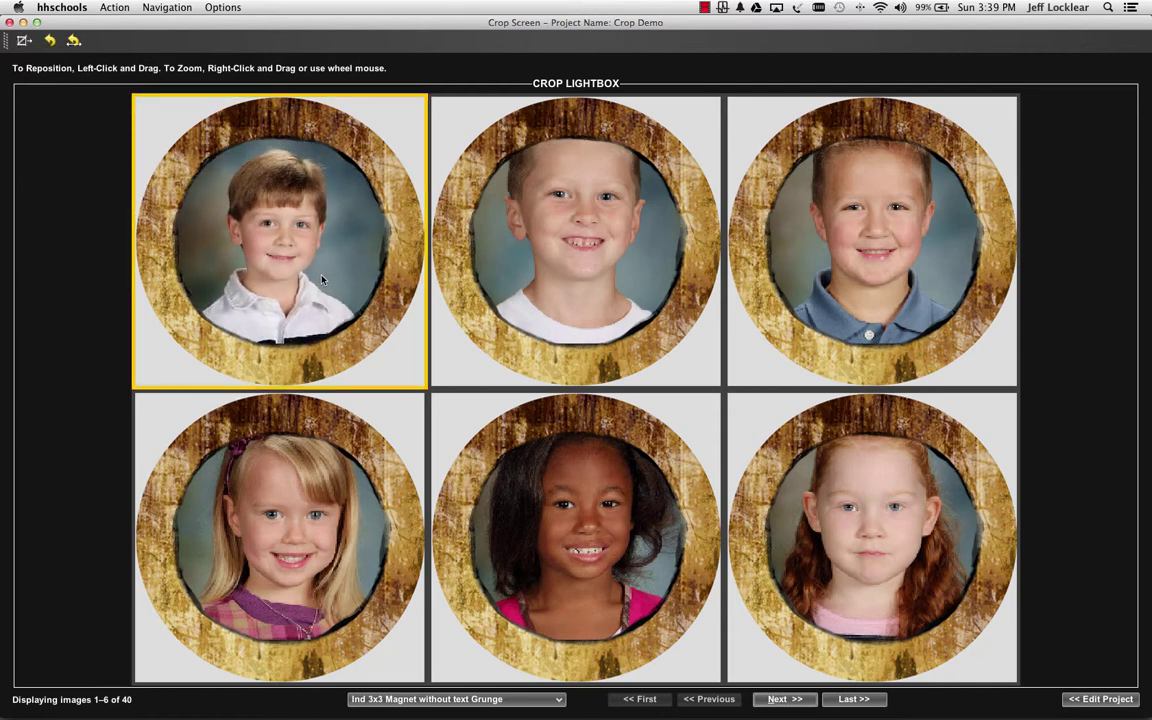
key("super+f")
key("Return")
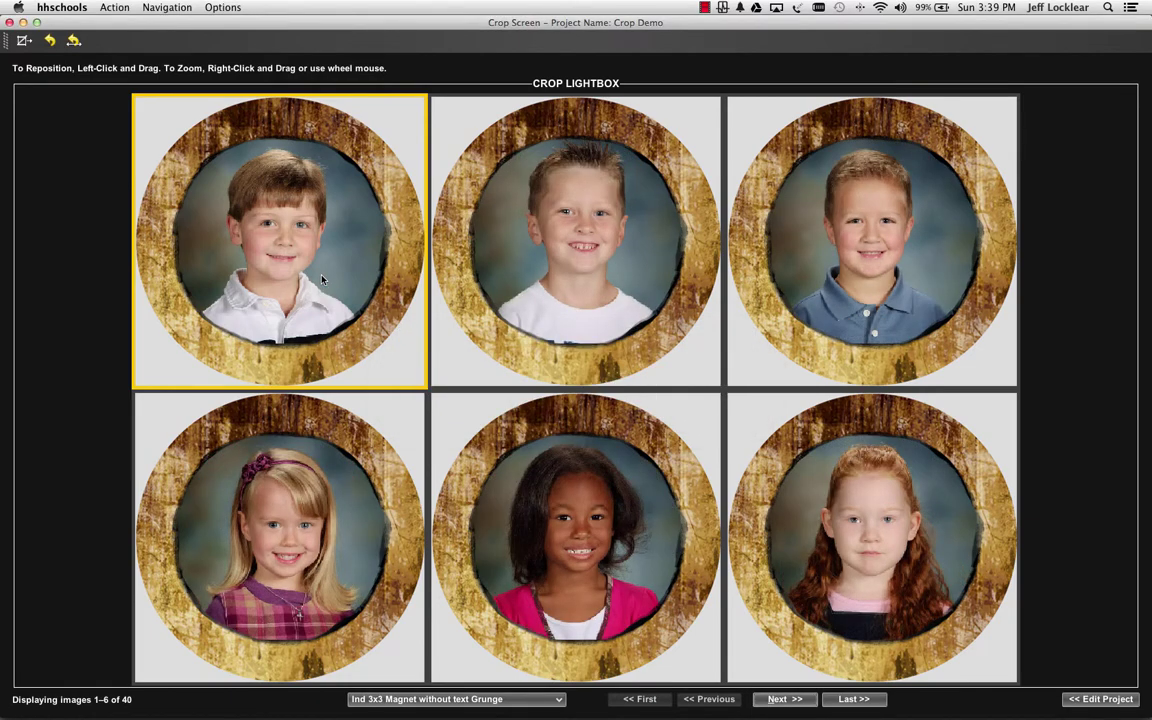
Step: Page through the magnet images, centering the turquoise hair bow portrait on images 13–18 and the first portrait on images 25–30
key("Right")
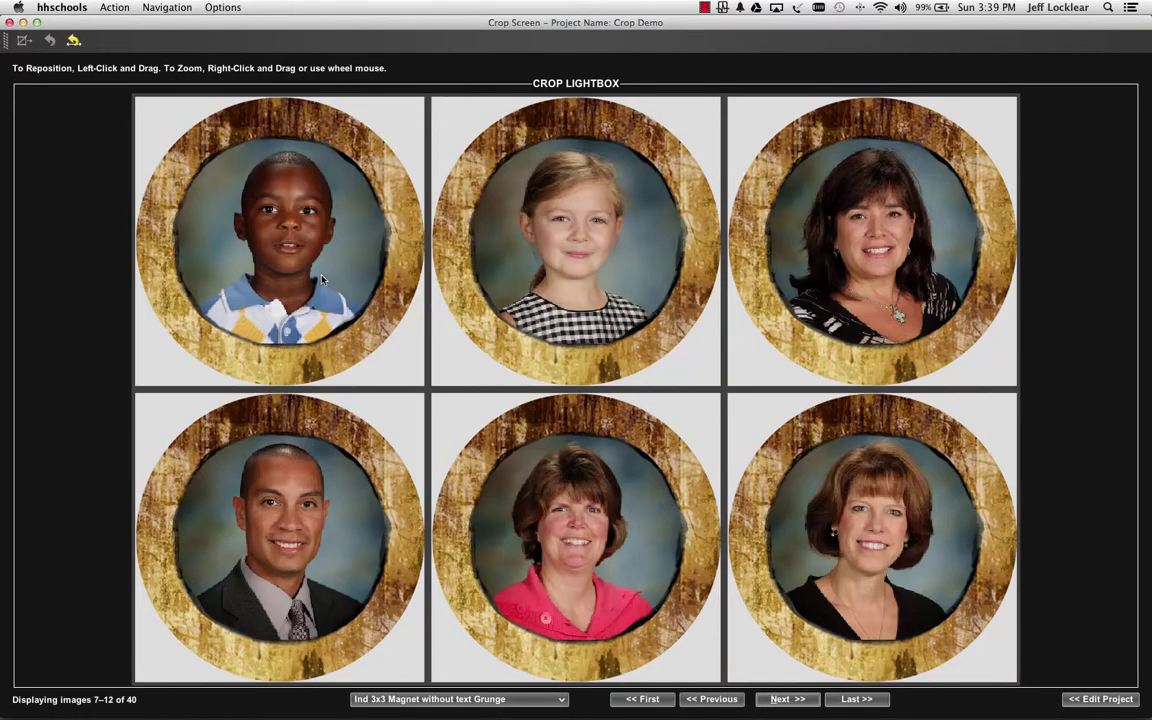
key("Right")
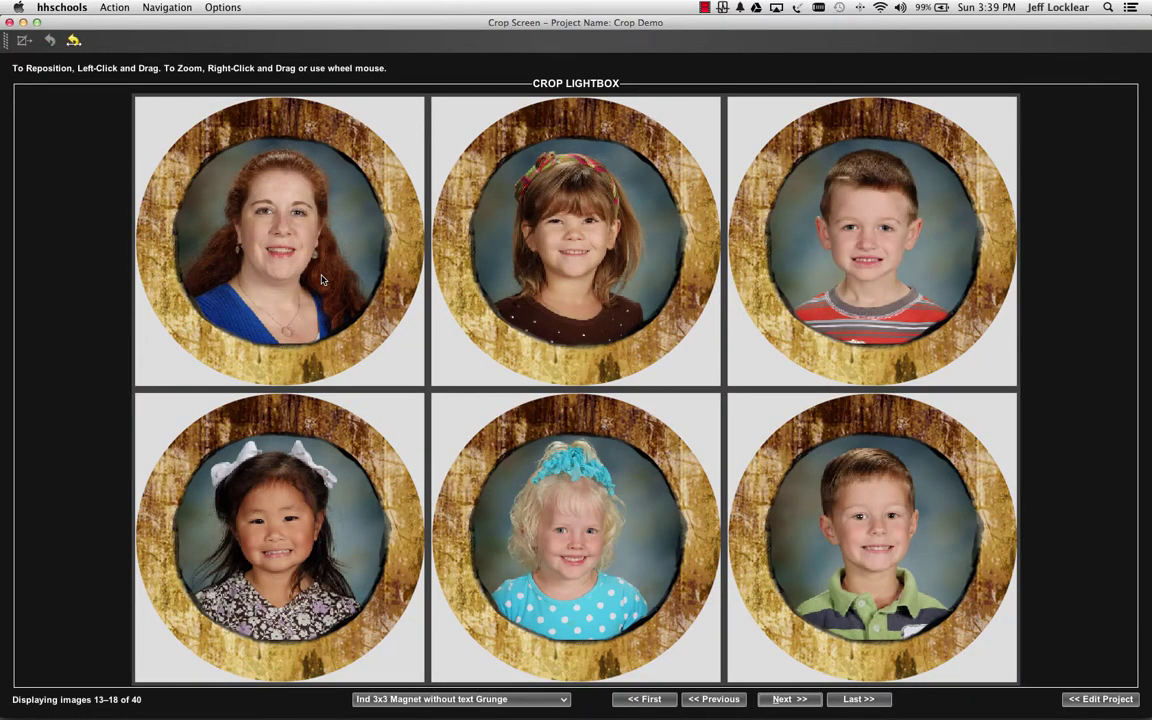
left_click(505, 491)
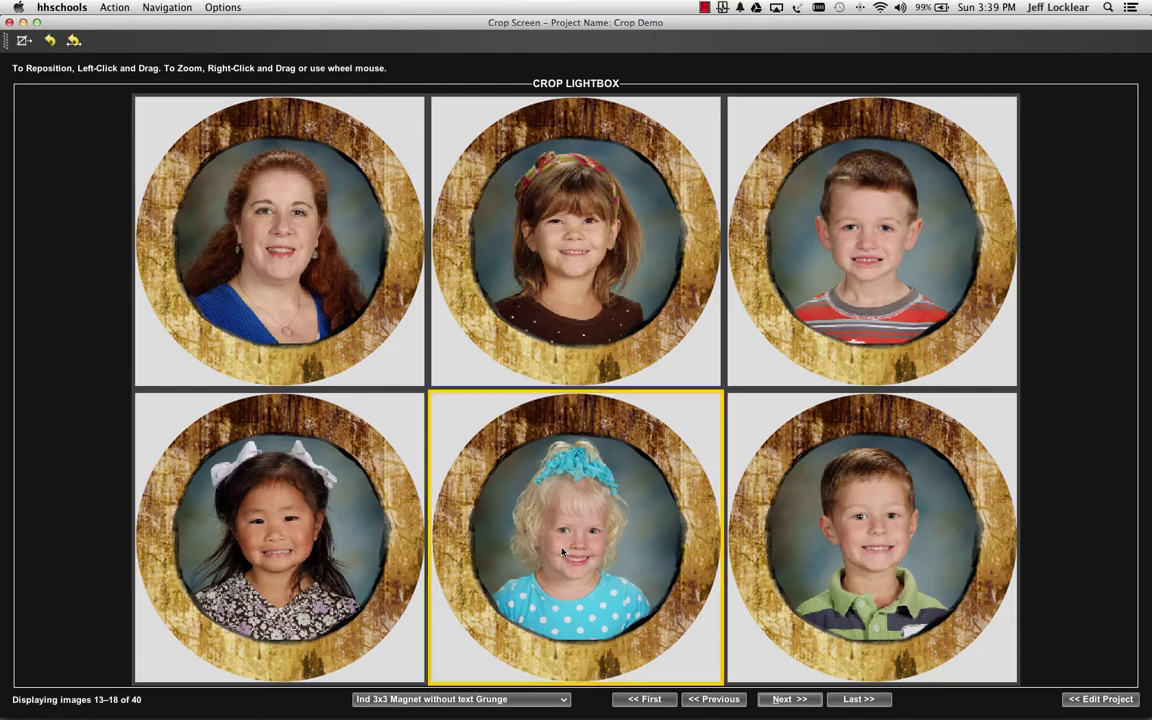
key("Right")
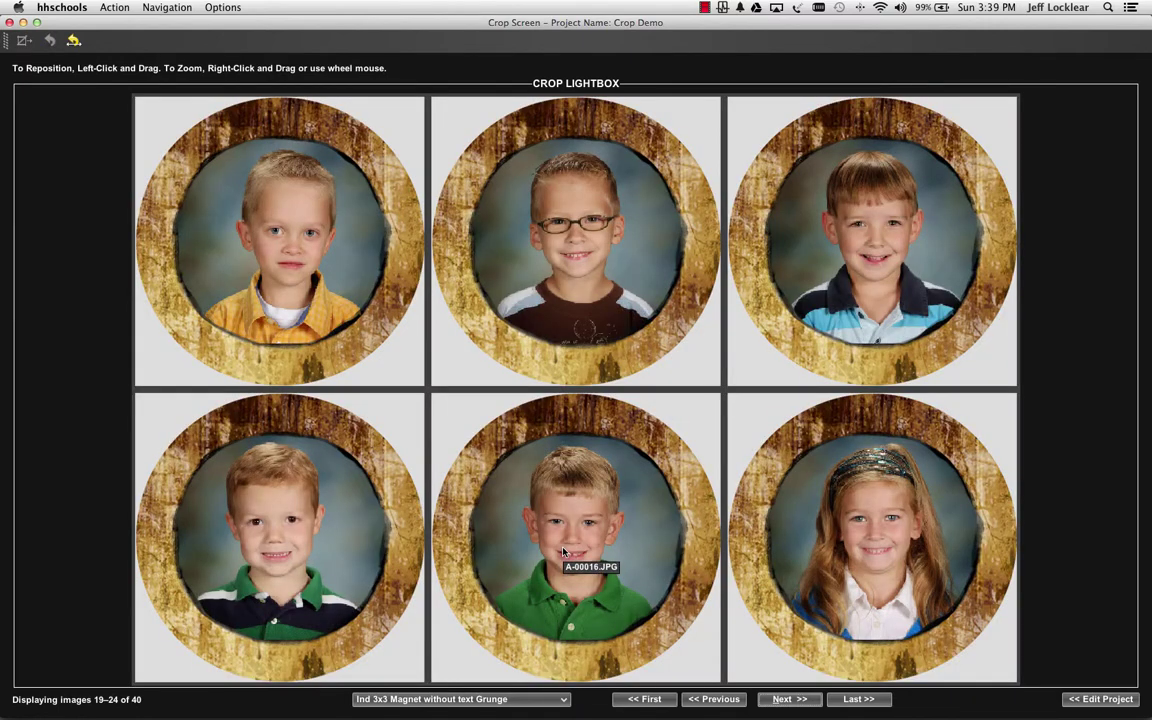
key("Right")
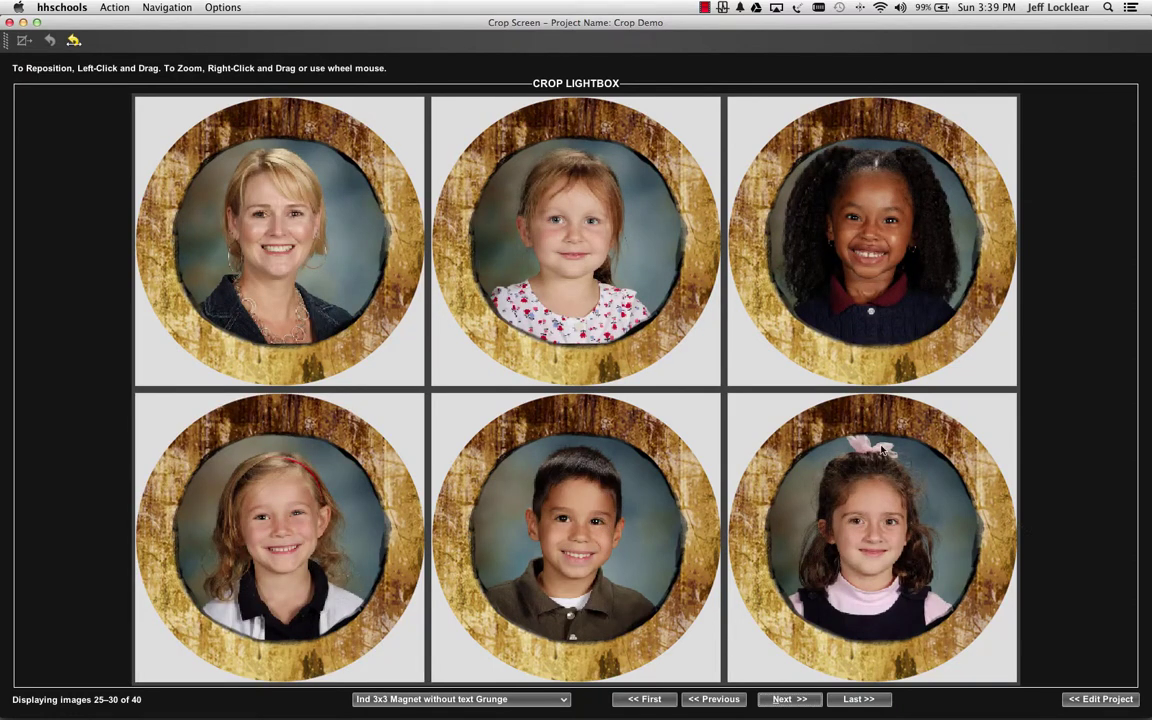
left_click_drag(284, 232, 289, 236)
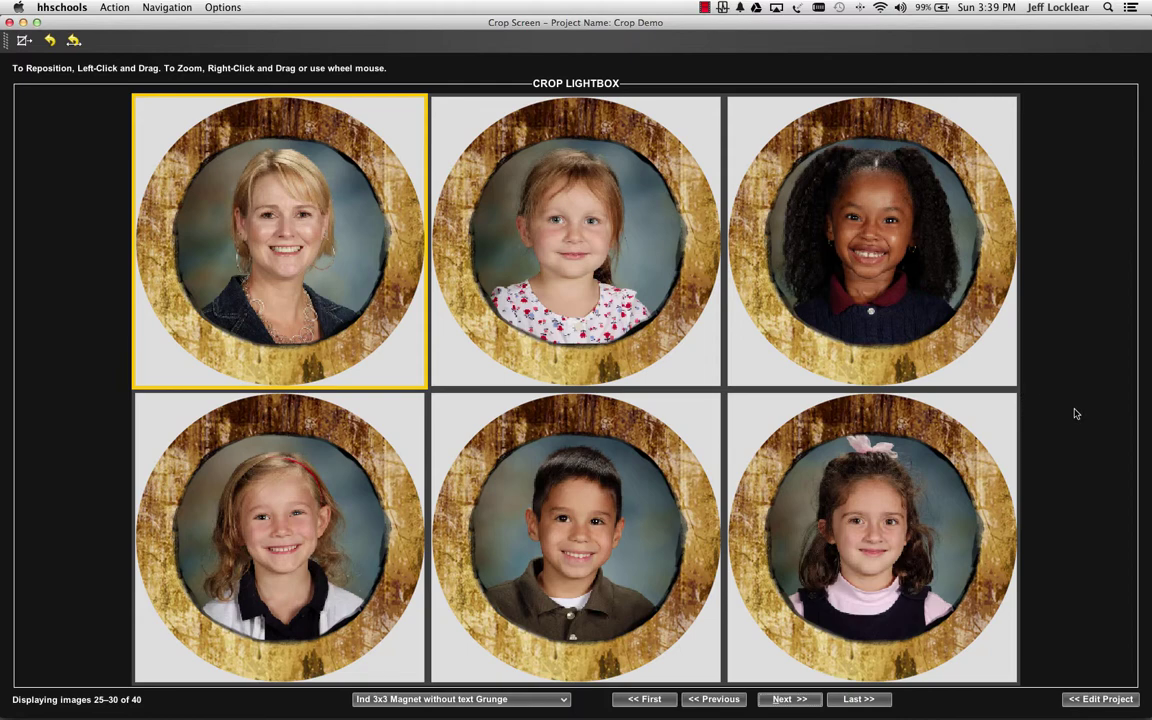
Step: Page through the remaining magnet images and continue to the Ind PVC Bag Tag Grunge product
key("alt+n")
key("alt+n")
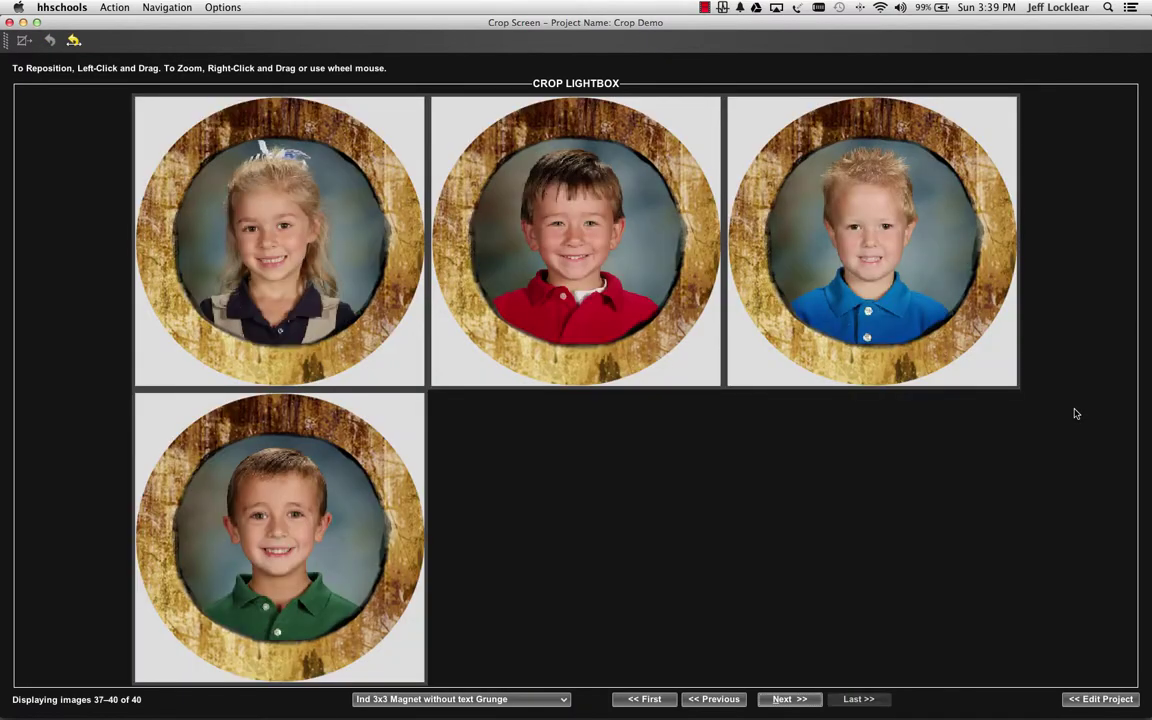
key("alt+n")
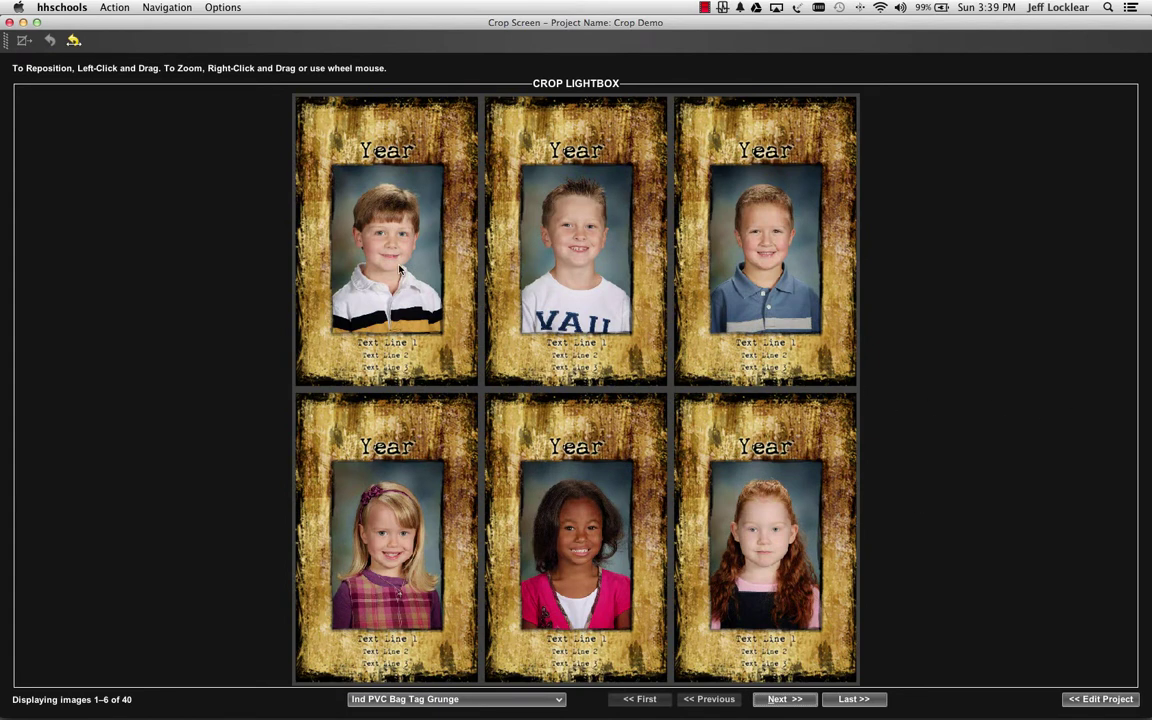
Step: Enlarge and re-center the first bag tag portrait in its frame, and set the crop lightbox to show 40 images per page
scroll(399, 268, "up", 5)
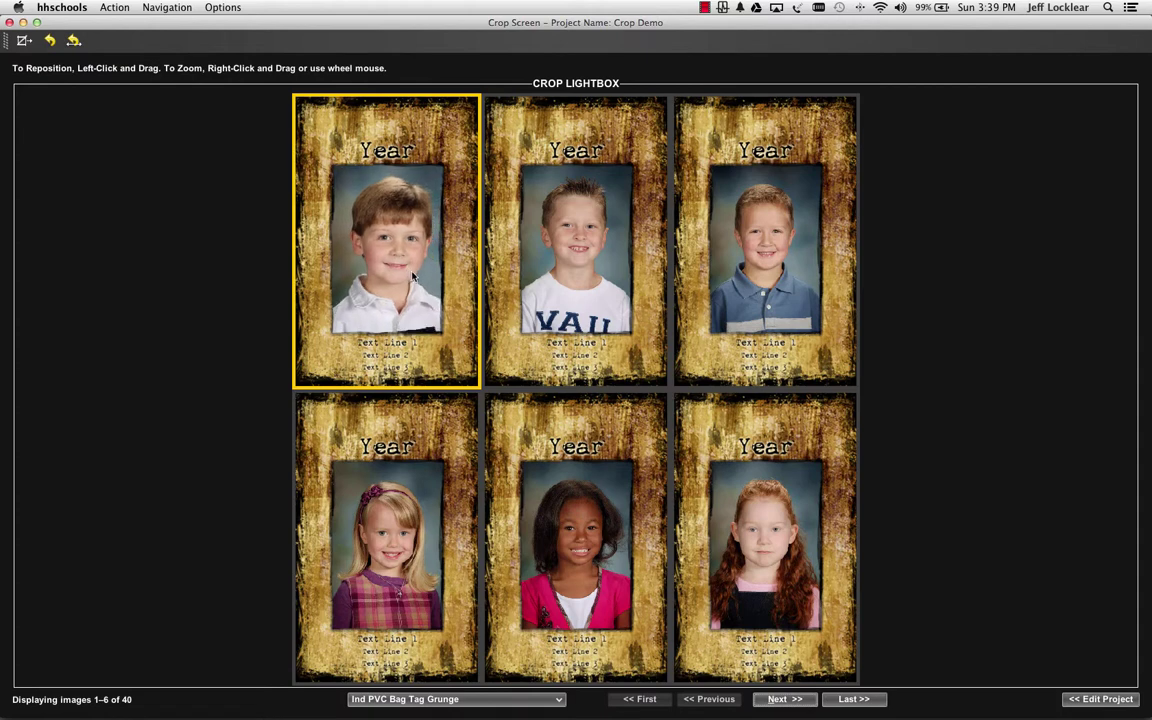
scroll(412, 277, "down", 3)
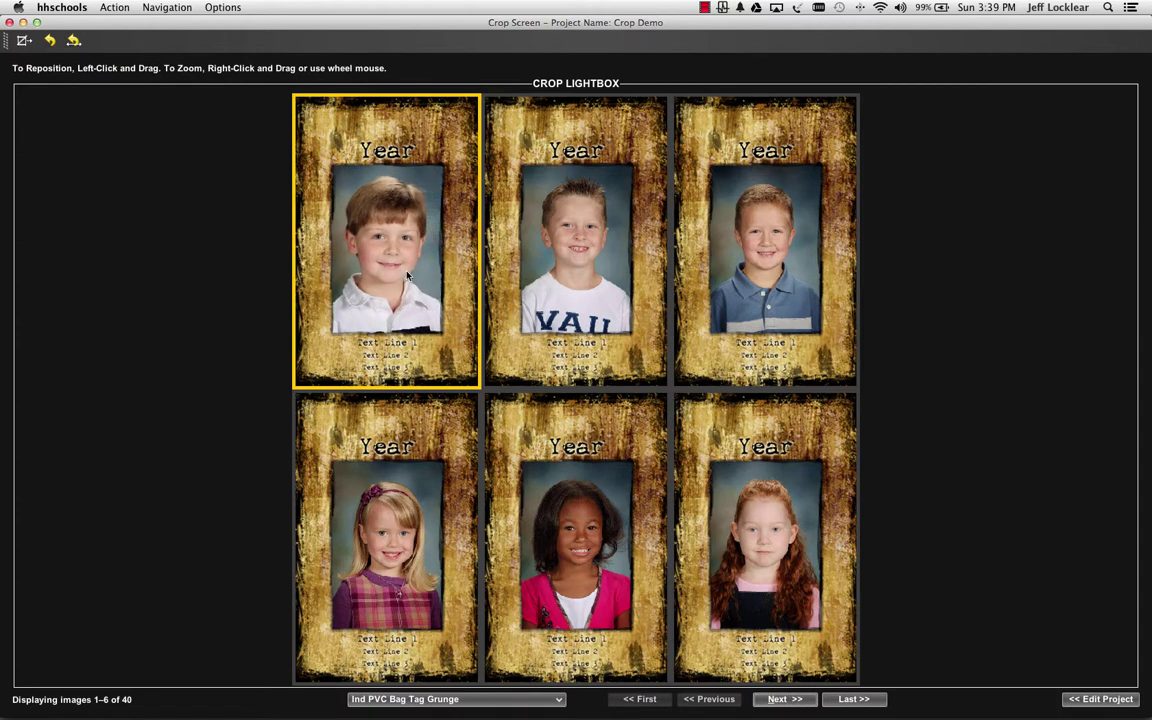
left_click(233, 12)
mouse_move(300, 24)
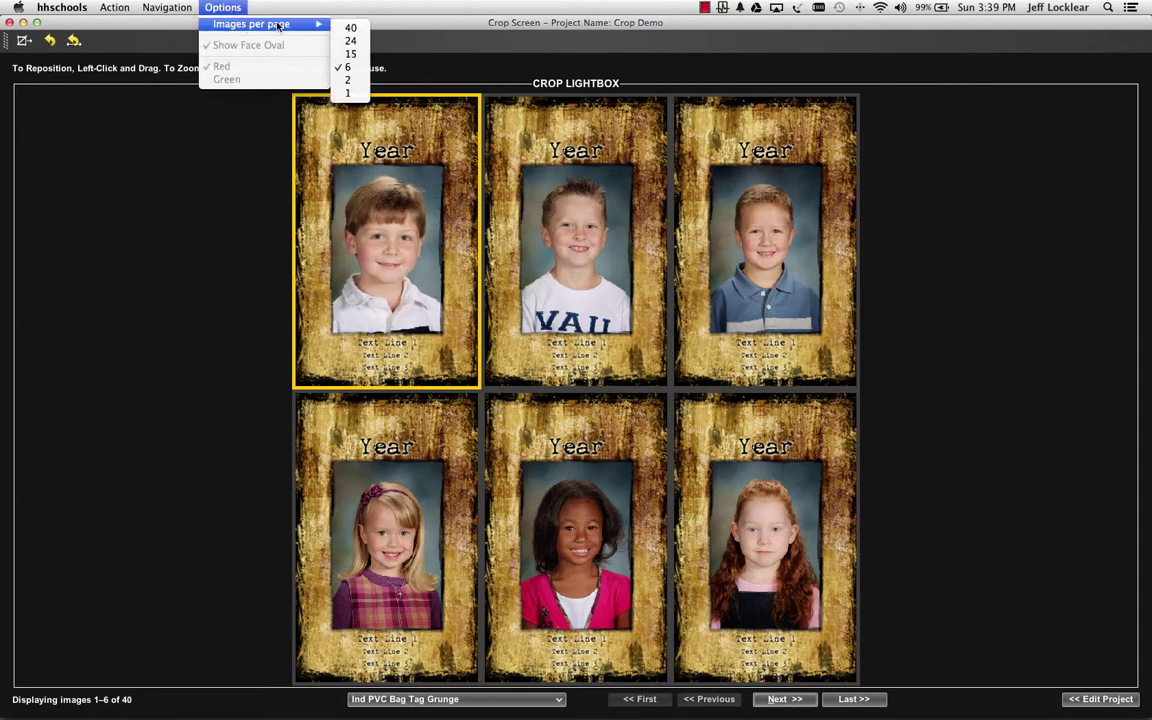
left_click(351, 28)
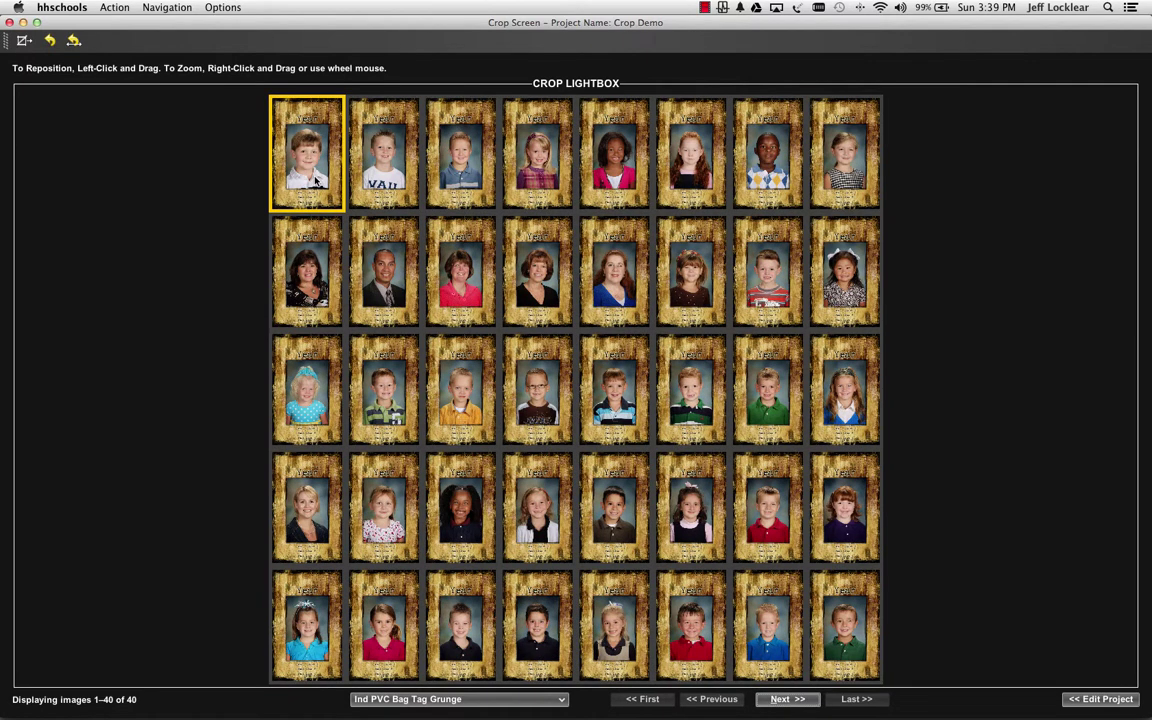
key("Return")
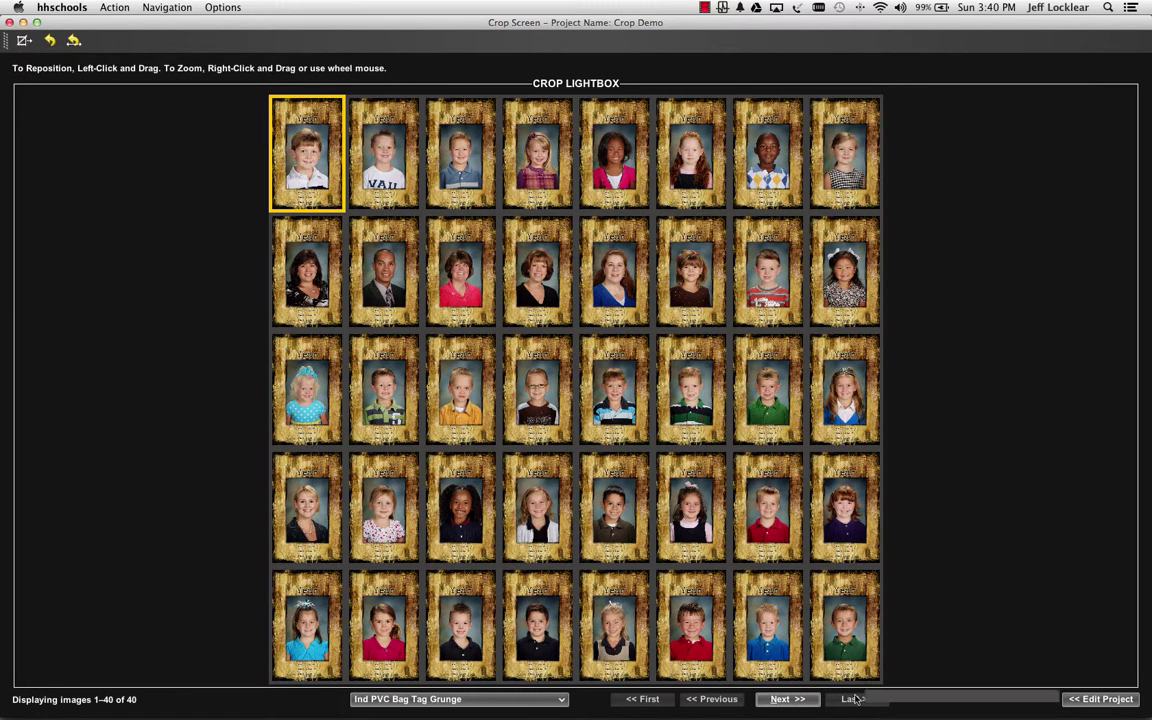
Step: Continue to the Ind Dog Tag - Brilliant Brilliant product and set the crop lightbox to show 15 images per page
left_click(799, 700)
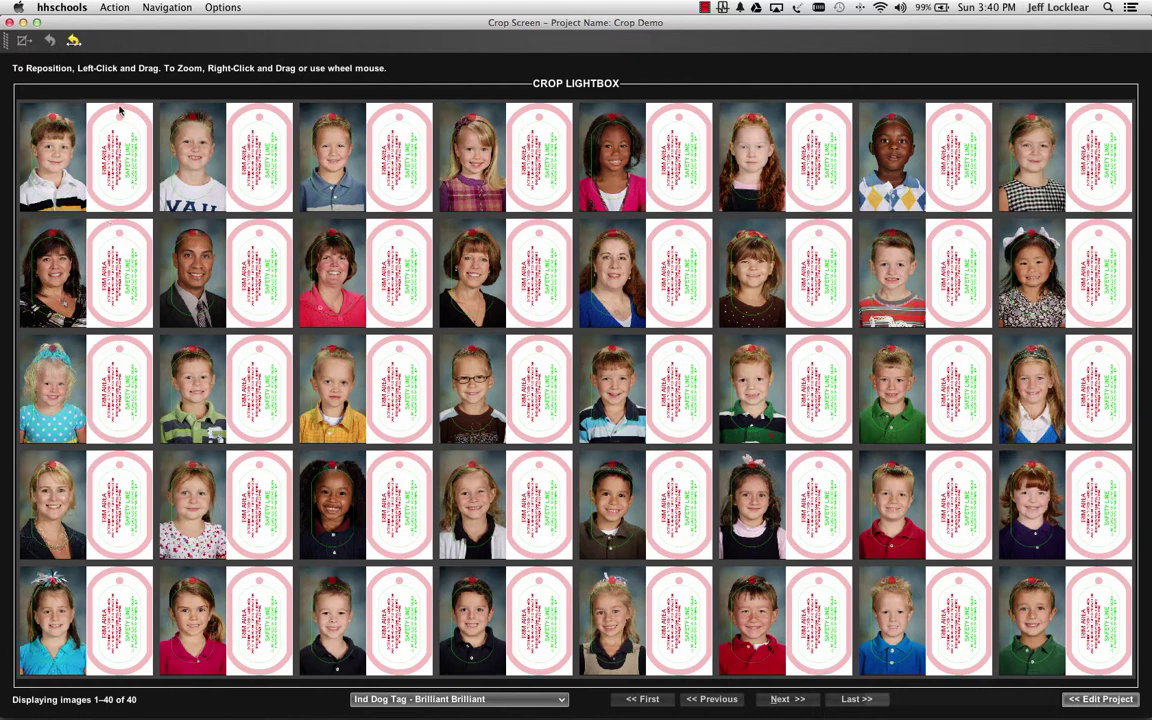
left_click(238, 7)
mouse_move(300, 24)
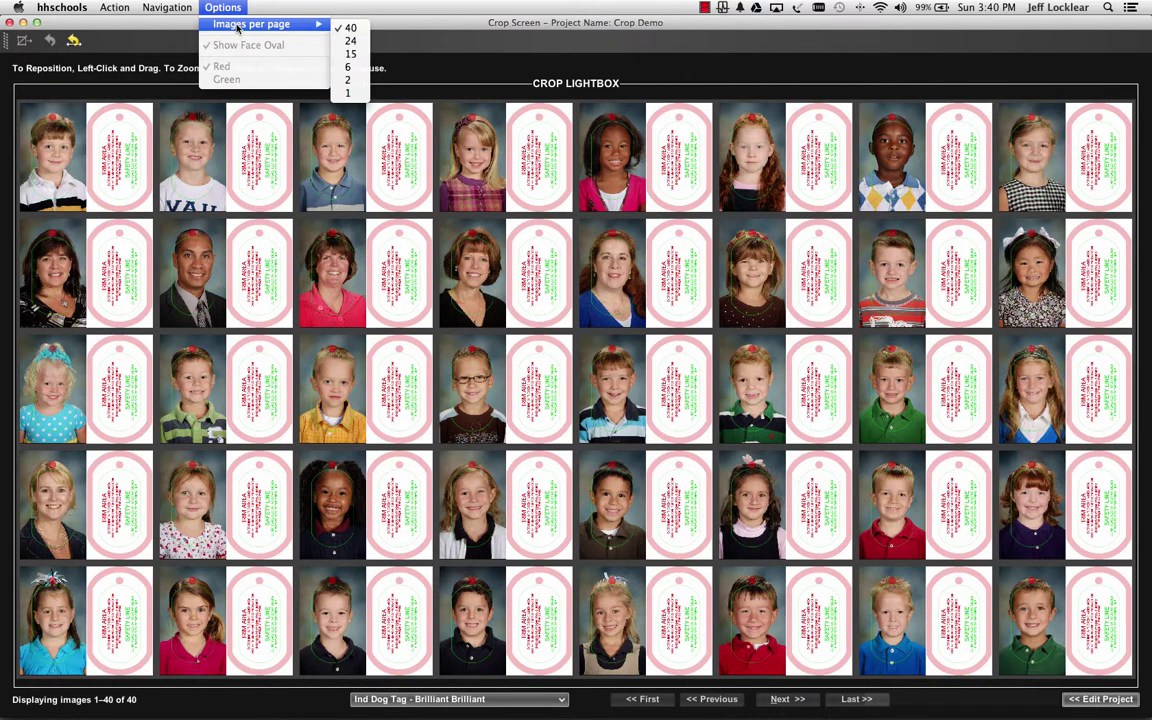
left_click(347, 53)
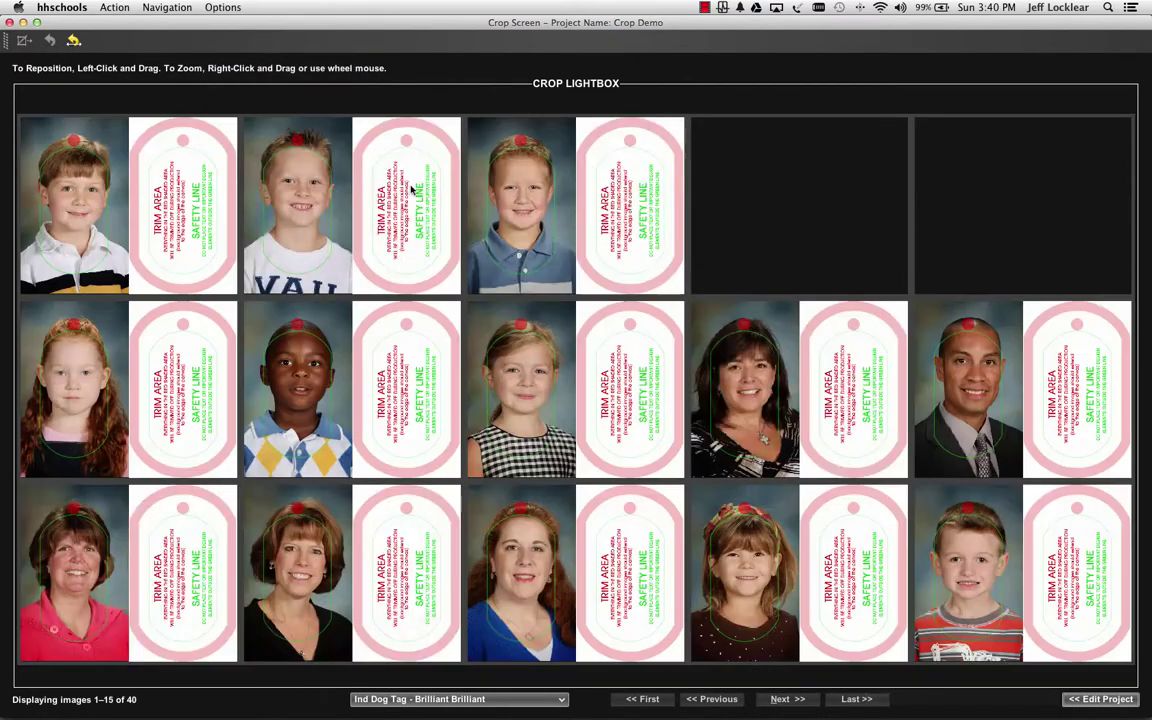
Step: Shrink the first dog tag portrait so the head sits inside the green safety line, and apply Crop Forward to all remaining images
scroll(98, 210, "up", 5)
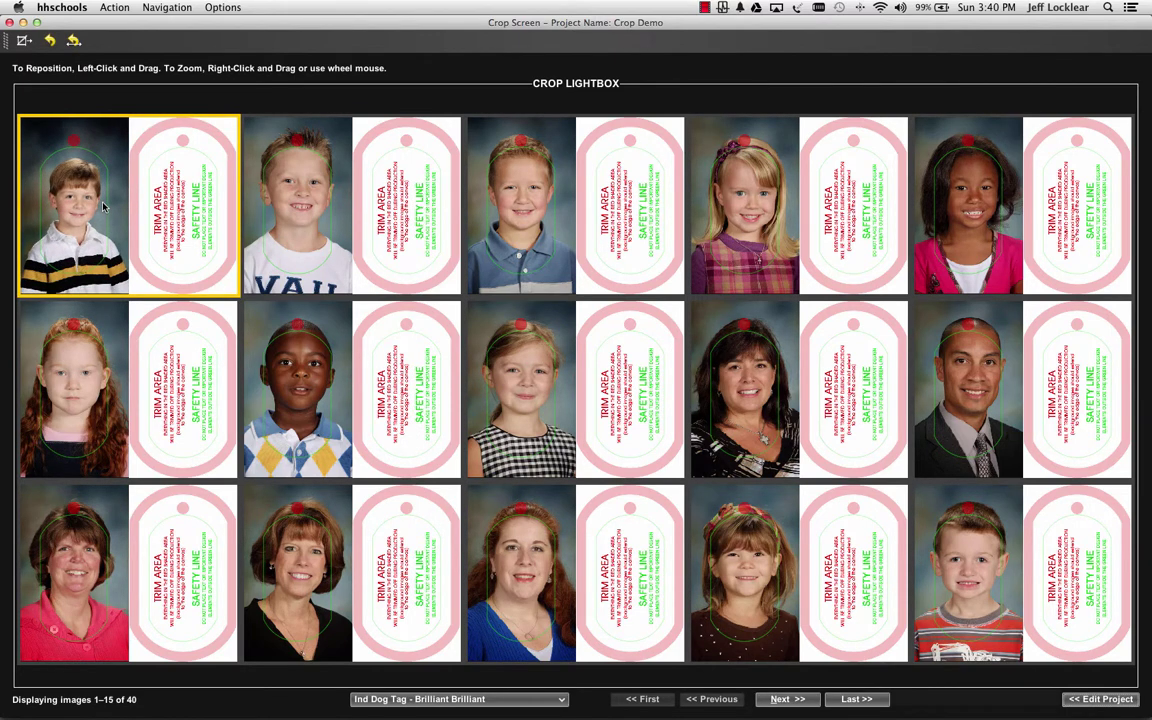
key("super+f")
key("Return")
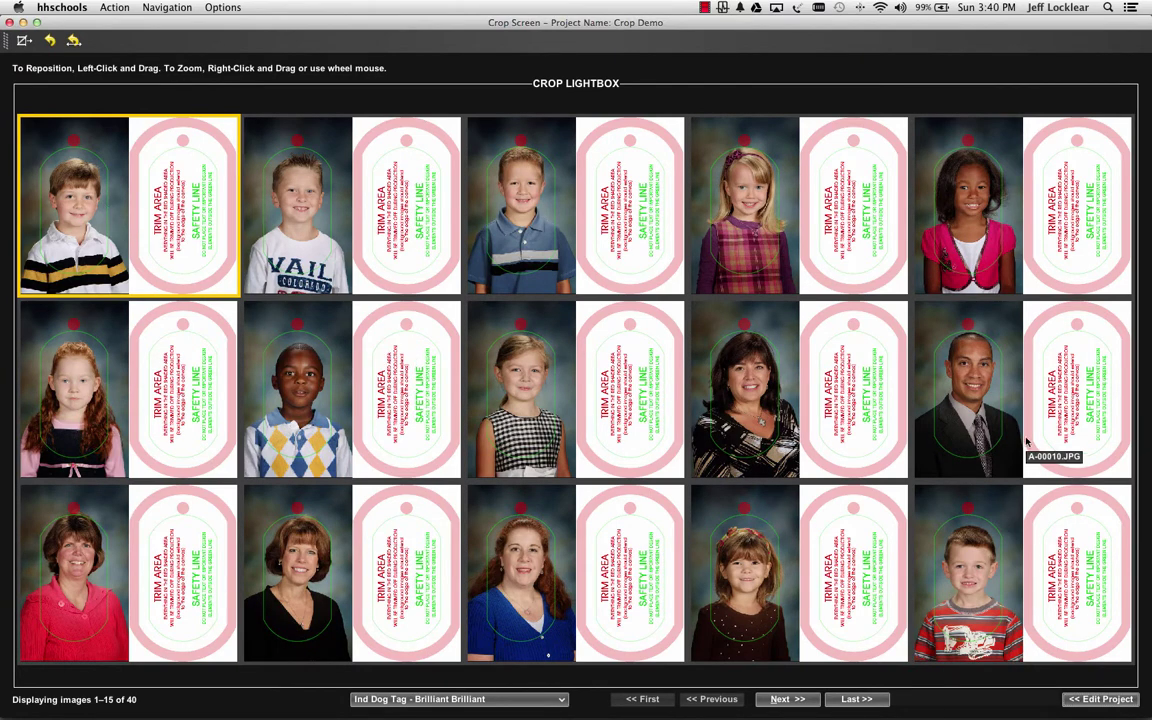
Step: Page through the dog tag portraits to images 31–40 and return to the Edit Project screen
left_click(963, 430)
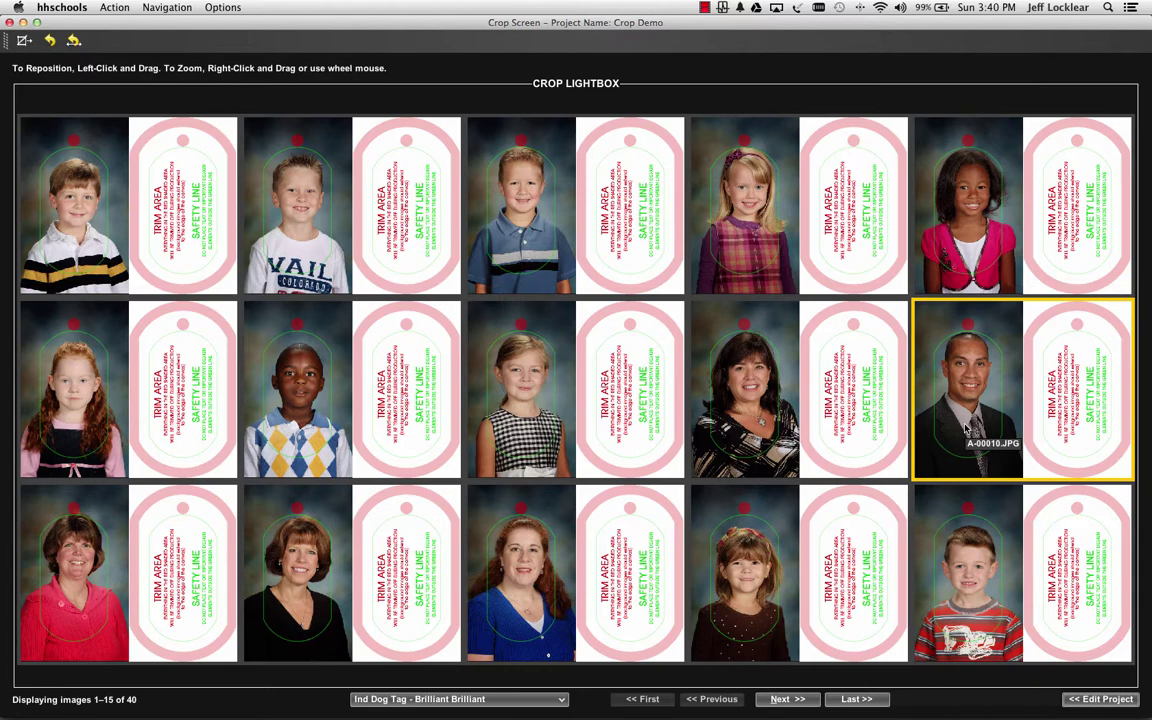
key("alt+n")
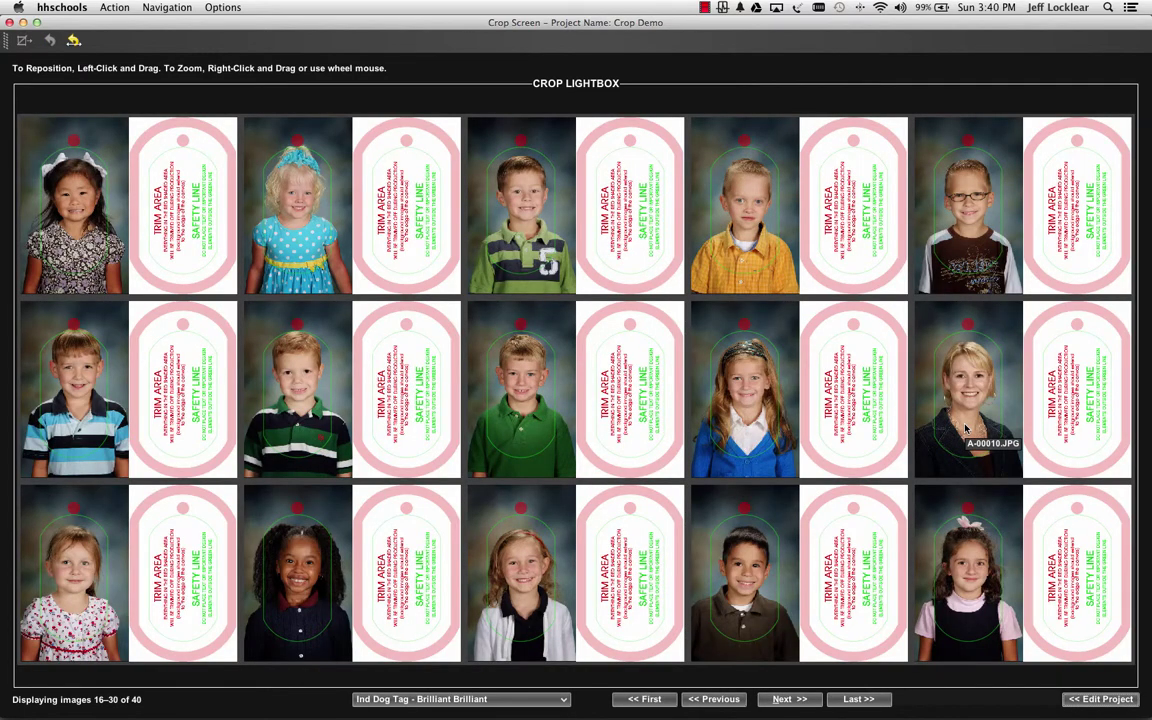
key("alt+n")
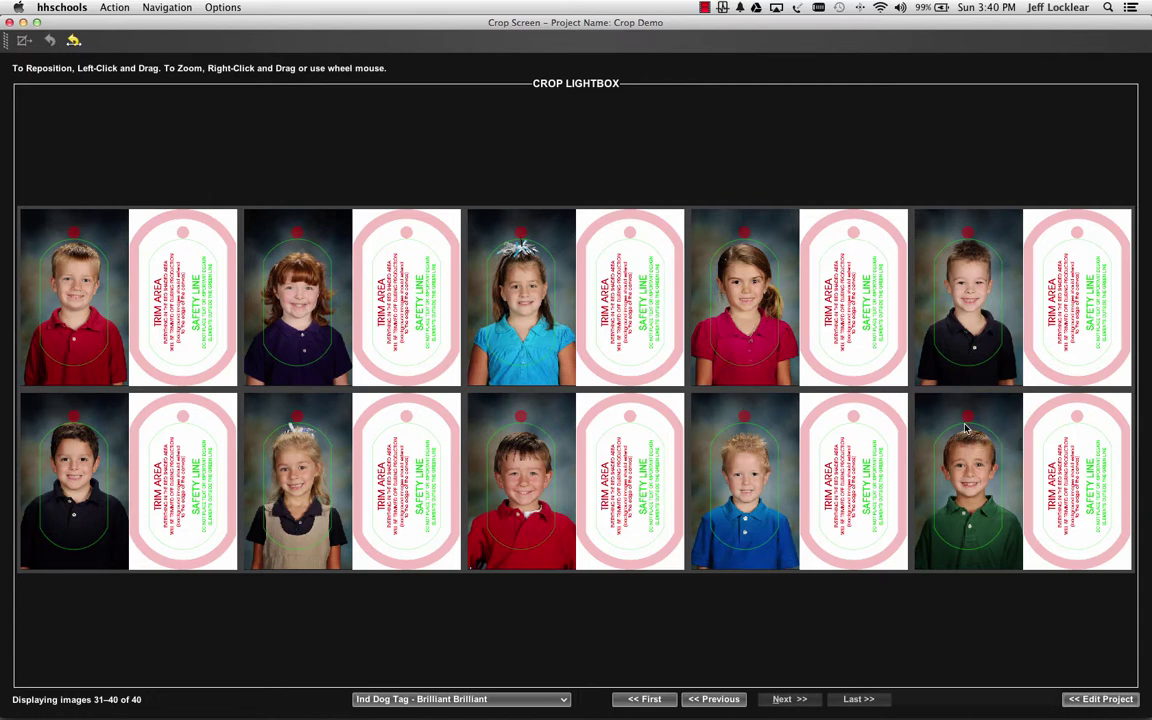
left_click(785, 700)
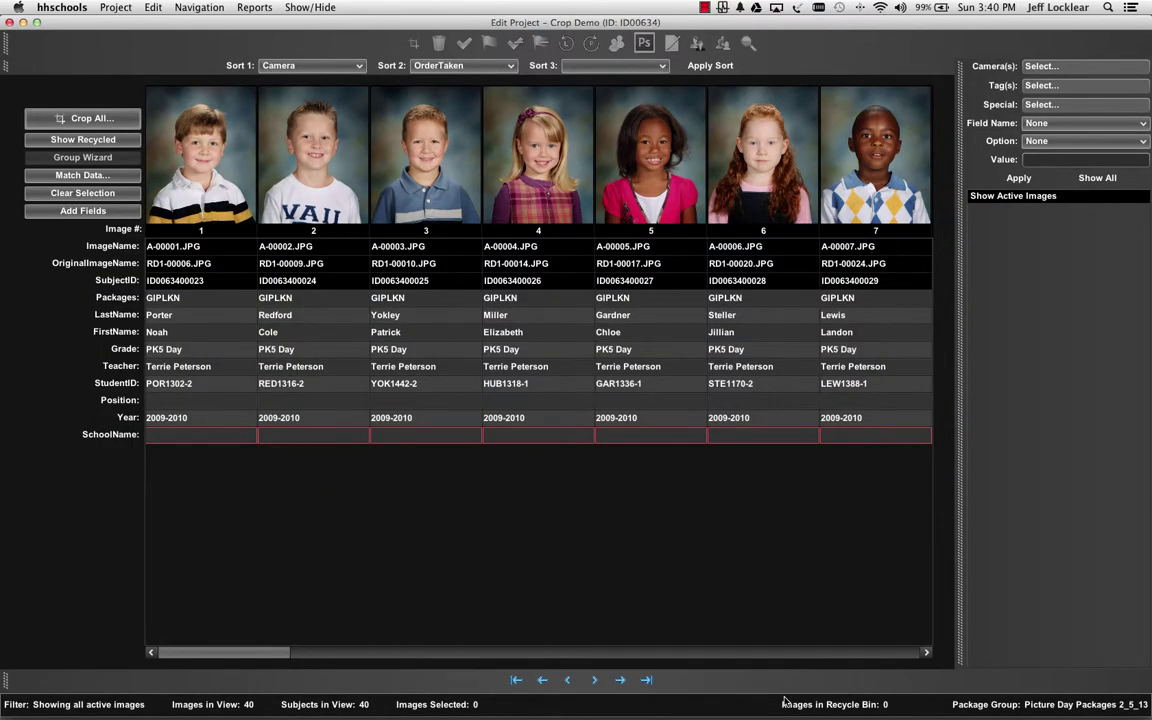